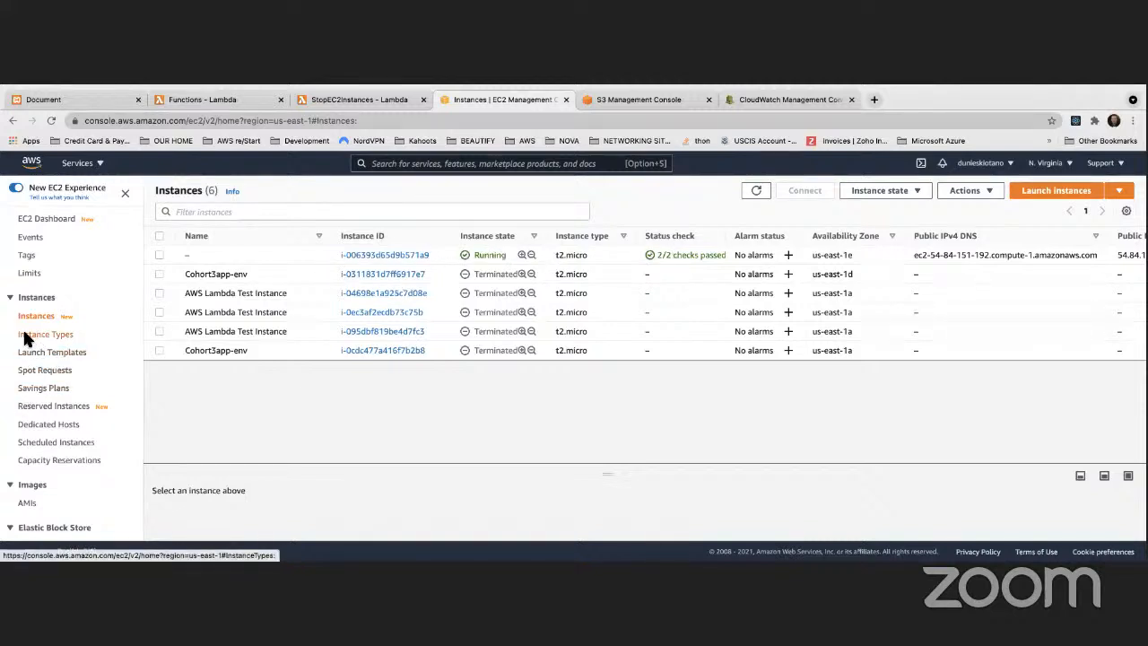
# Step: Look through the Elastic Block Store snapshots and volumes lists, ending on the volumes list
pyautogui.scroll(-5, 36, 382)
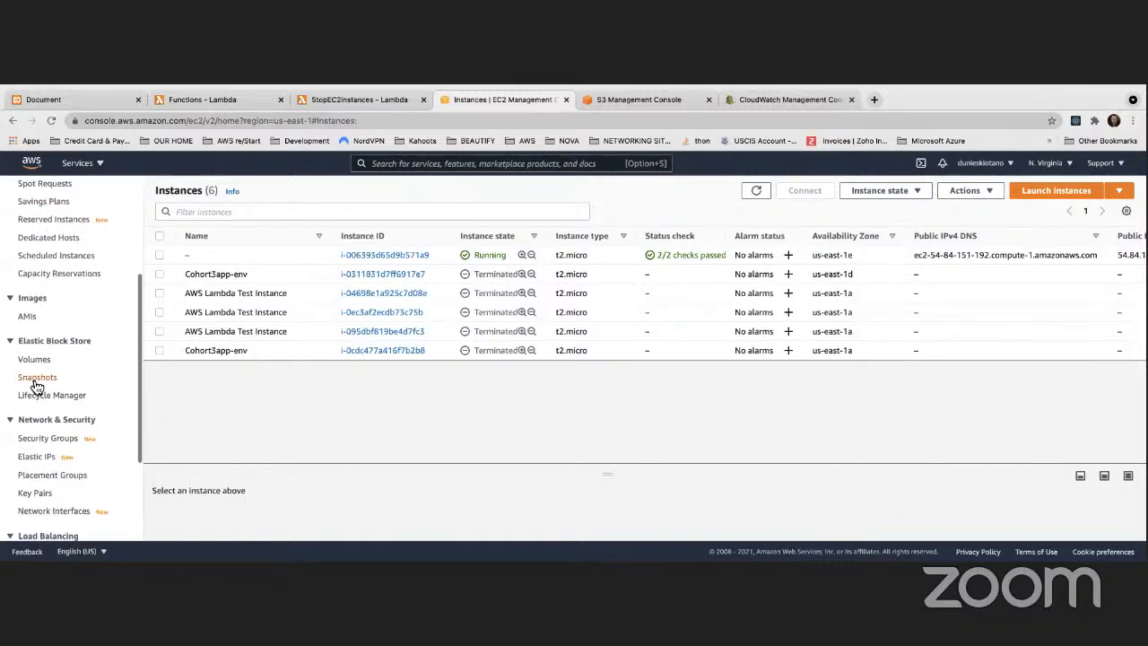
pyautogui.click(36, 378)
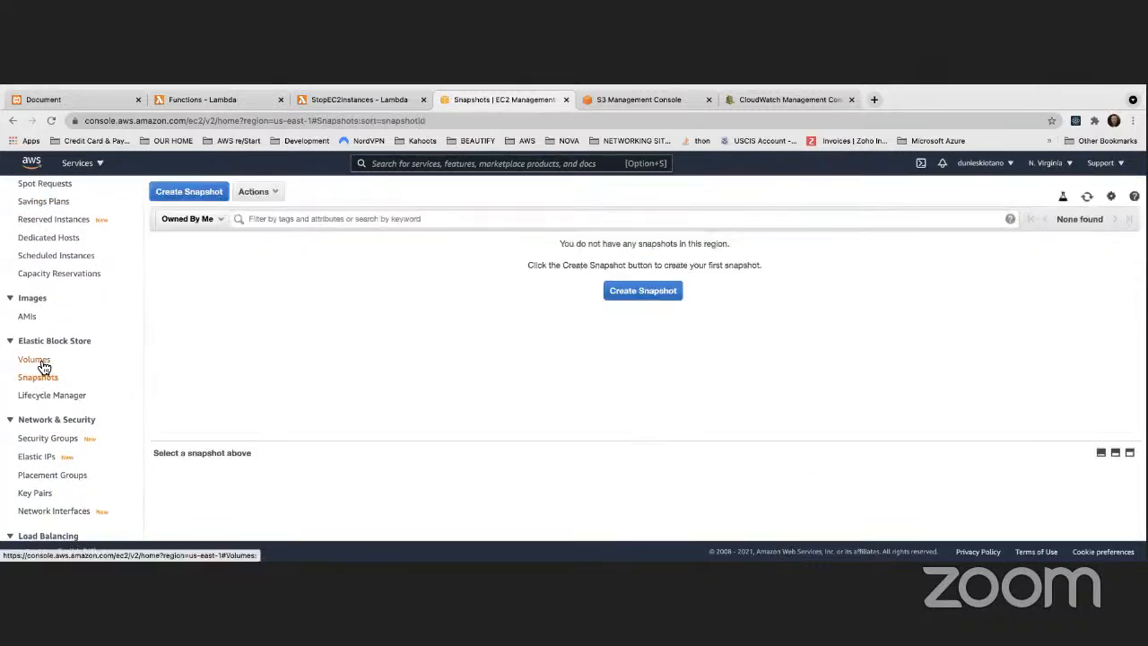
pyautogui.click(40, 363)
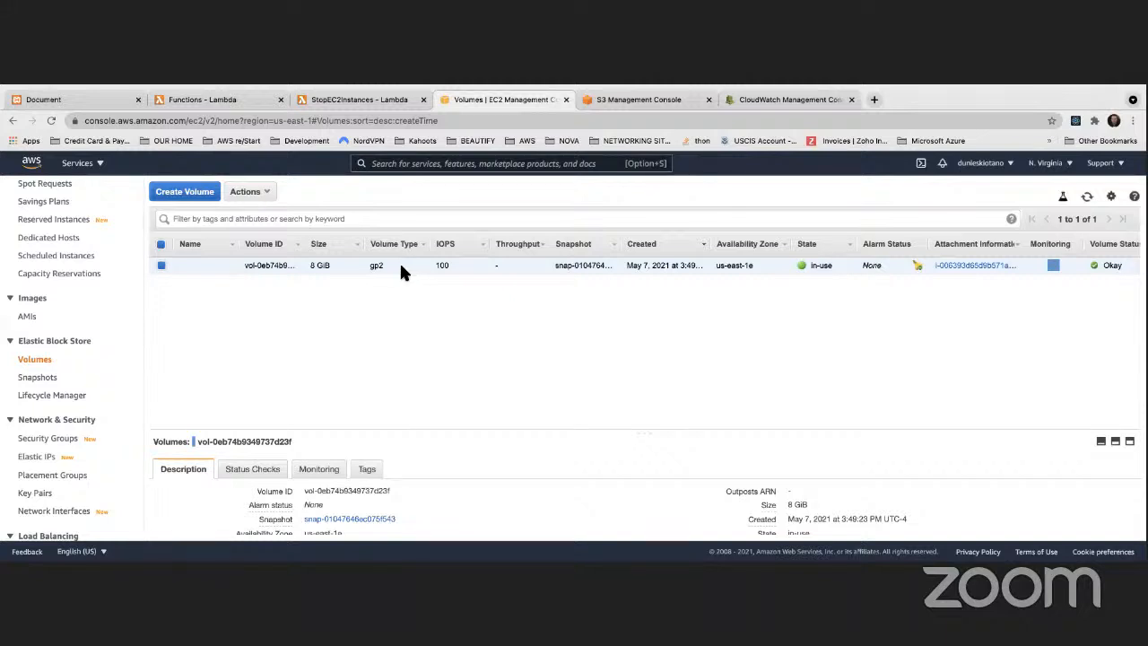
pyautogui.hscroll(5, 415, 261)
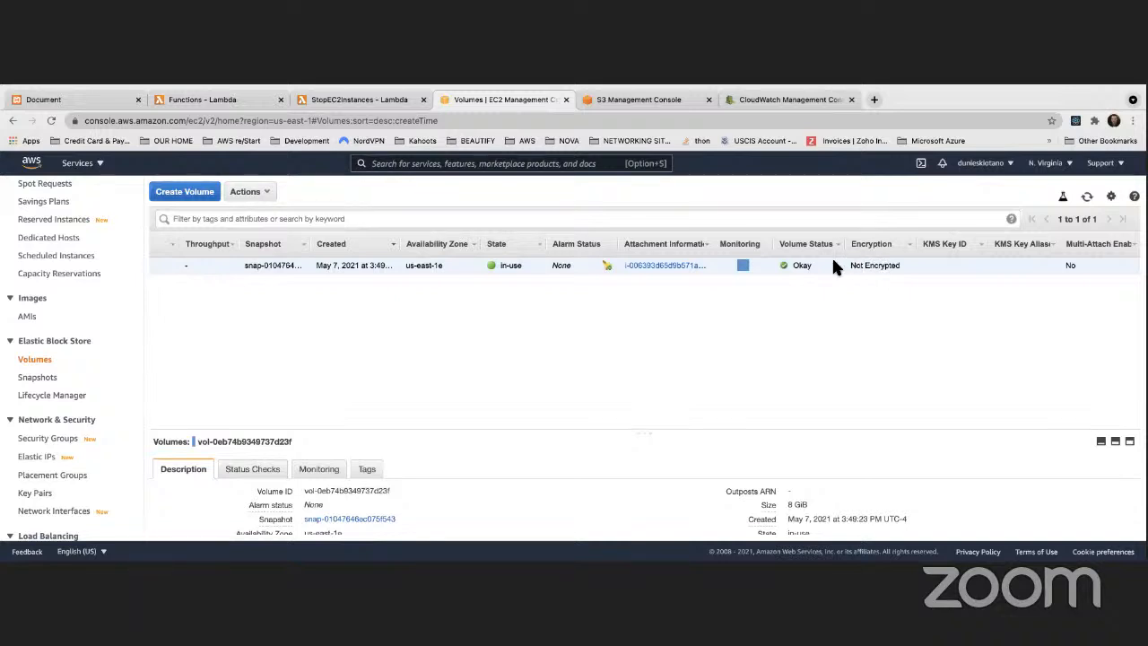
pyautogui.hscroll(-3, 226, 288)
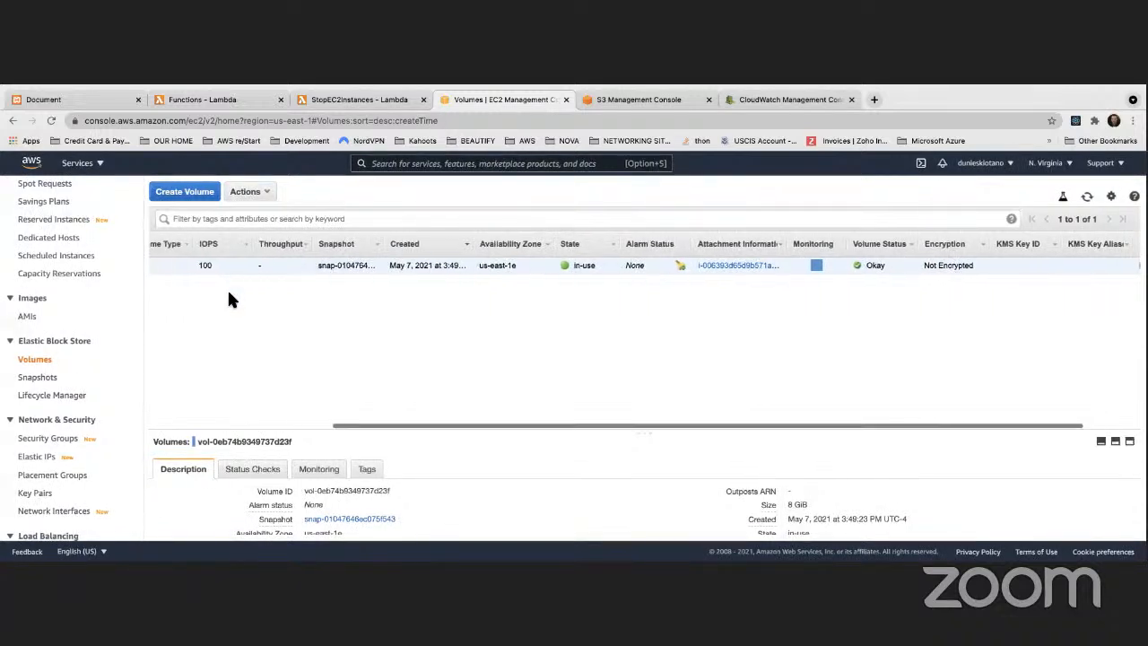
pyautogui.click(37, 380)
pyautogui.click(40, 357)
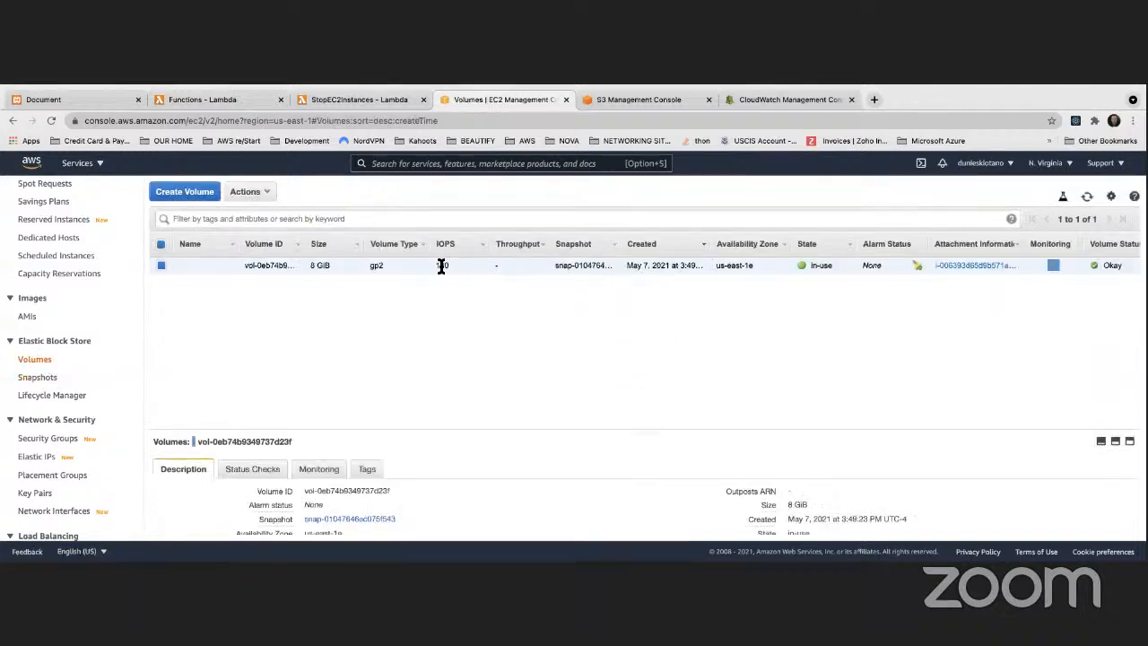
# Step: Examine the volume's details across the list, including its IOPS, creation date, availability zone, state, volume status and encryption
pyautogui.doubleClick(439, 266)
pyautogui.hscroll(4, 665, 266)
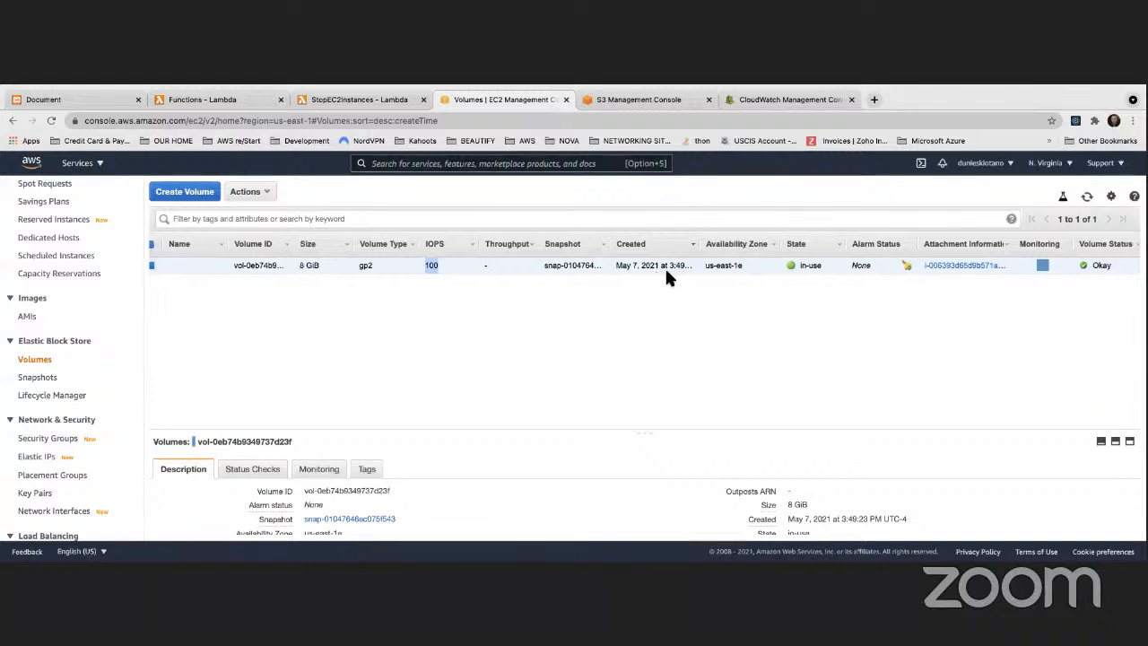
pyautogui.hscroll(1, 650, 265)
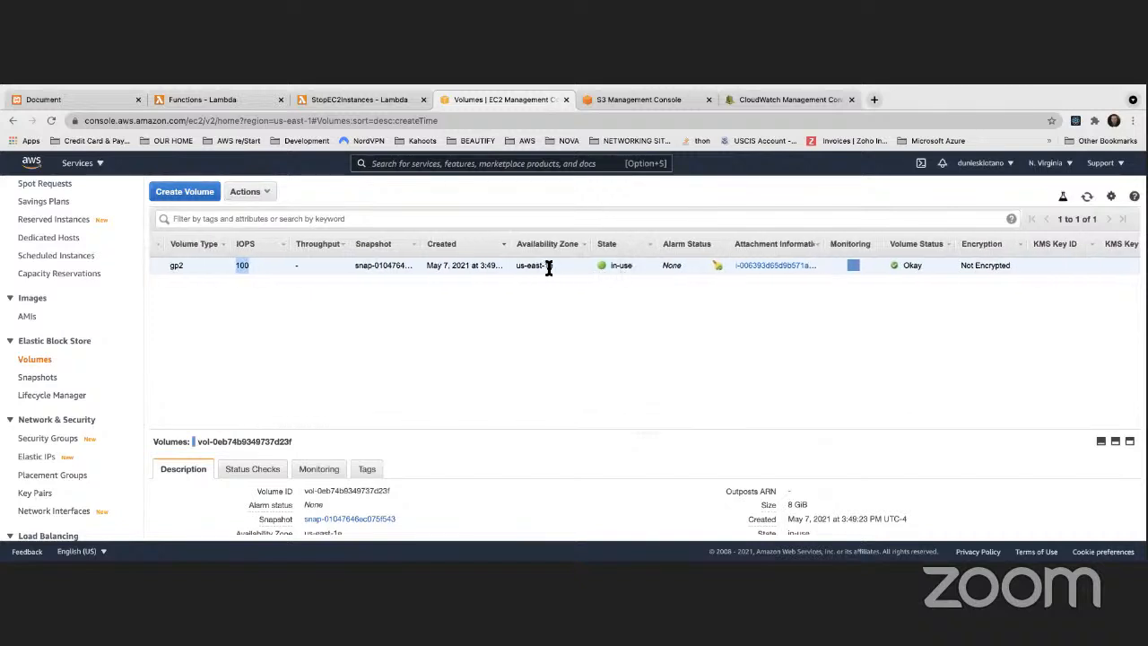
pyautogui.hscroll(3, 626, 266)
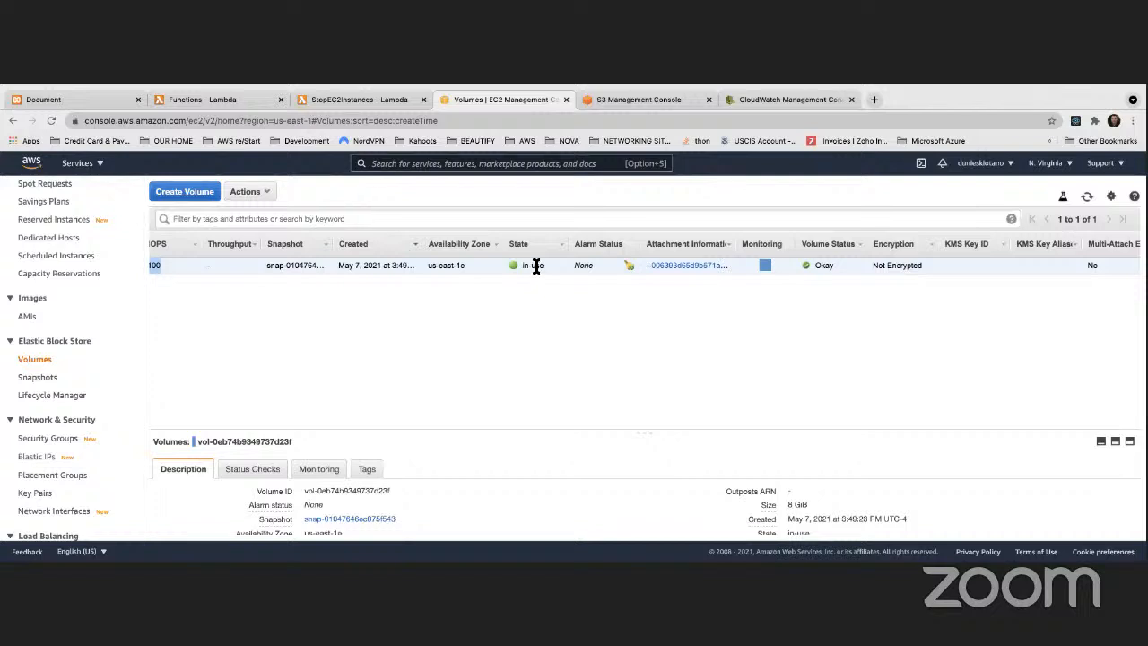
pyautogui.hscroll(-3, 533, 266)
pyautogui.hscroll(-2, 537, 265)
pyautogui.hscroll(4, 535, 265)
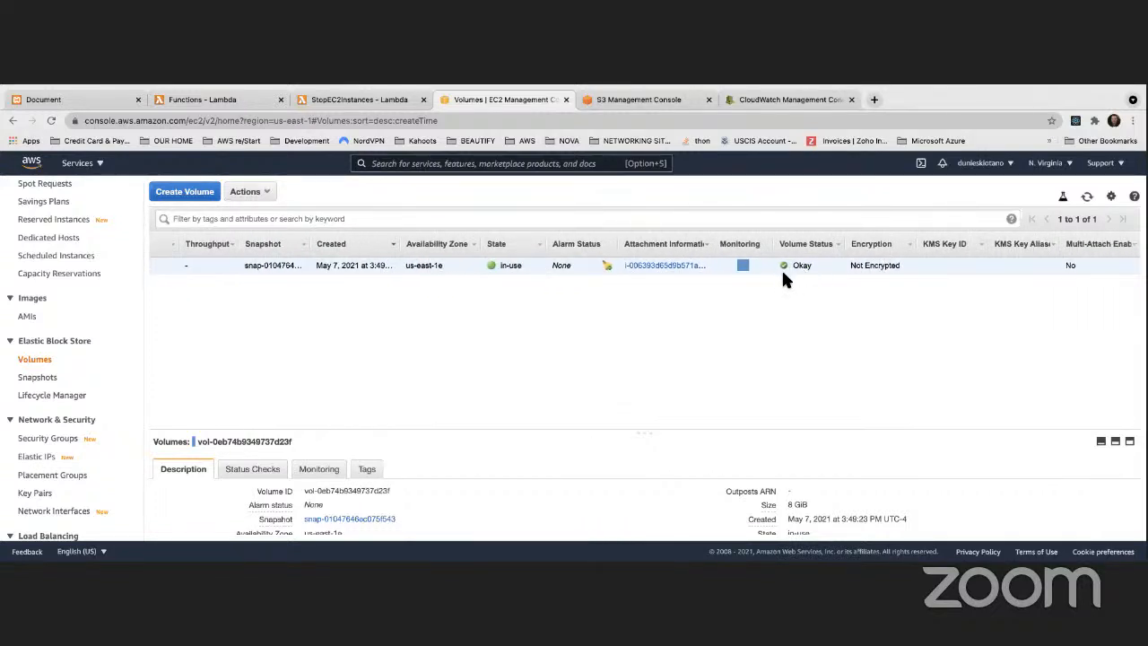
pyautogui.hscroll(1, 1080, 260)
pyautogui.hscroll(-1, 1081, 266)
pyautogui.hscroll(-5, 592, 266)
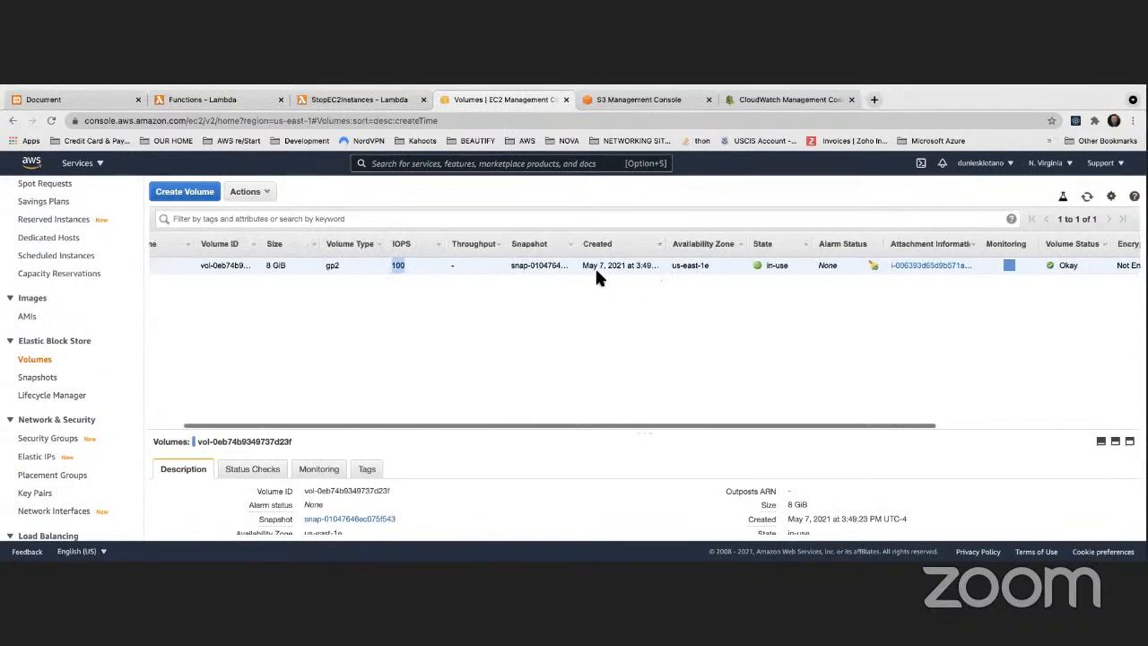
pyautogui.rightClick(343, 261)
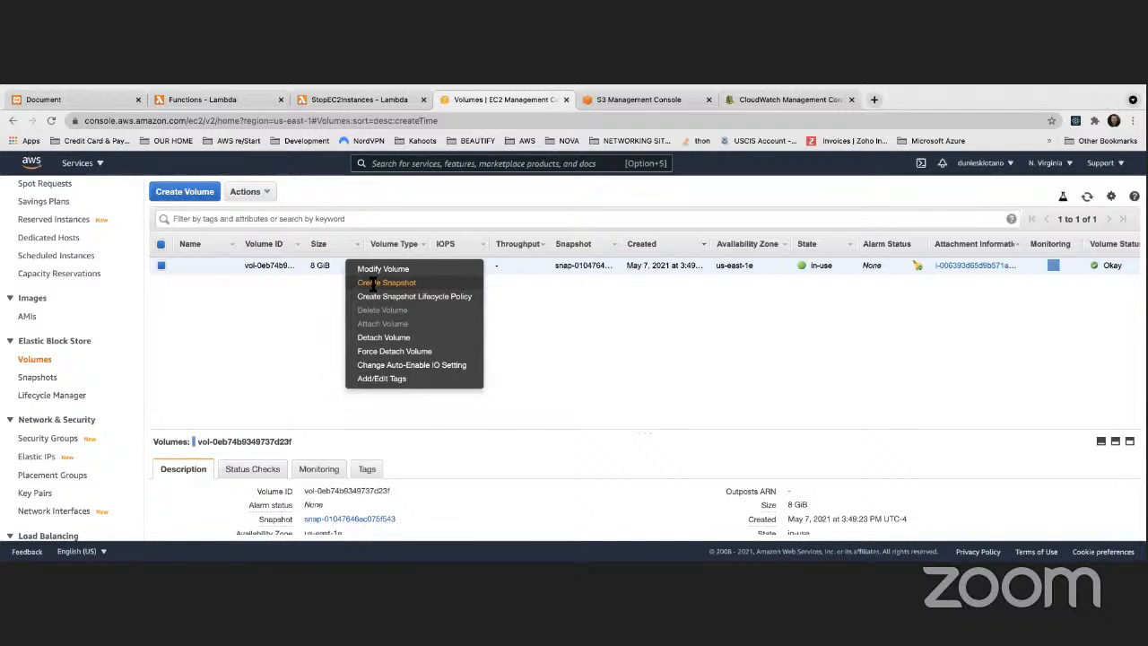
pyautogui.click(377, 283)
pyautogui.click(252, 291)
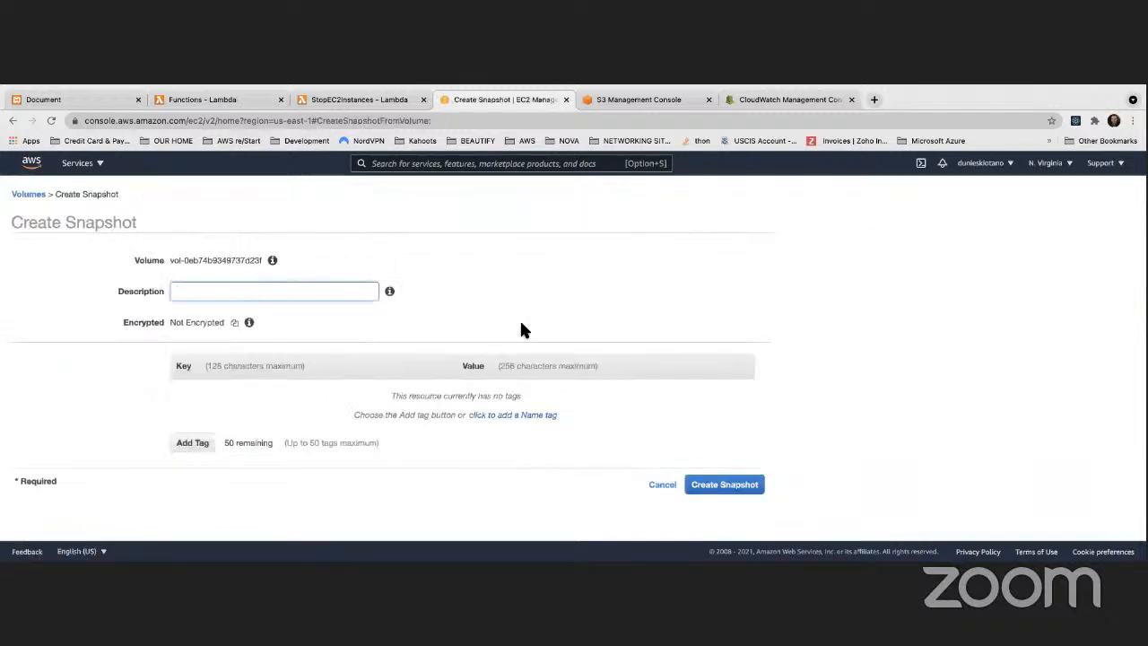
pyautogui.write('My')
pyautogui.press('BackSpace')
pyautogui.press('BackSpace')
pyautogui.click(663, 485)
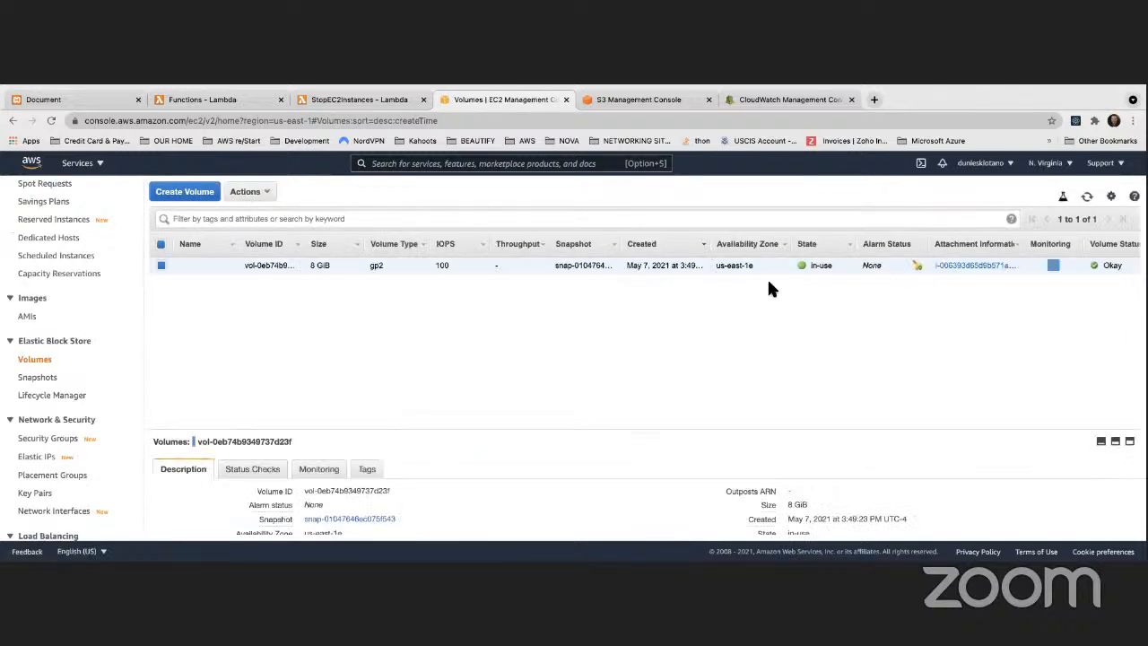
# Step: Check the volume's encryption status in the volumes list
pyautogui.hscroll(6, 940, 269)
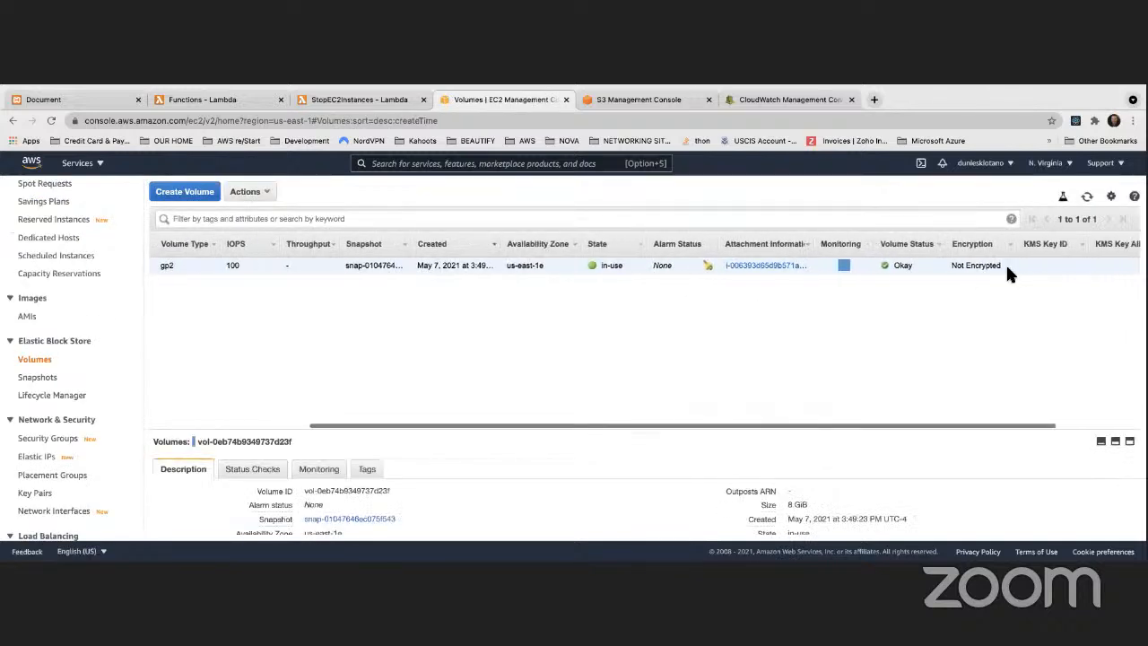
pyautogui.moveTo(851, 266); pyautogui.dragTo(888, 265)
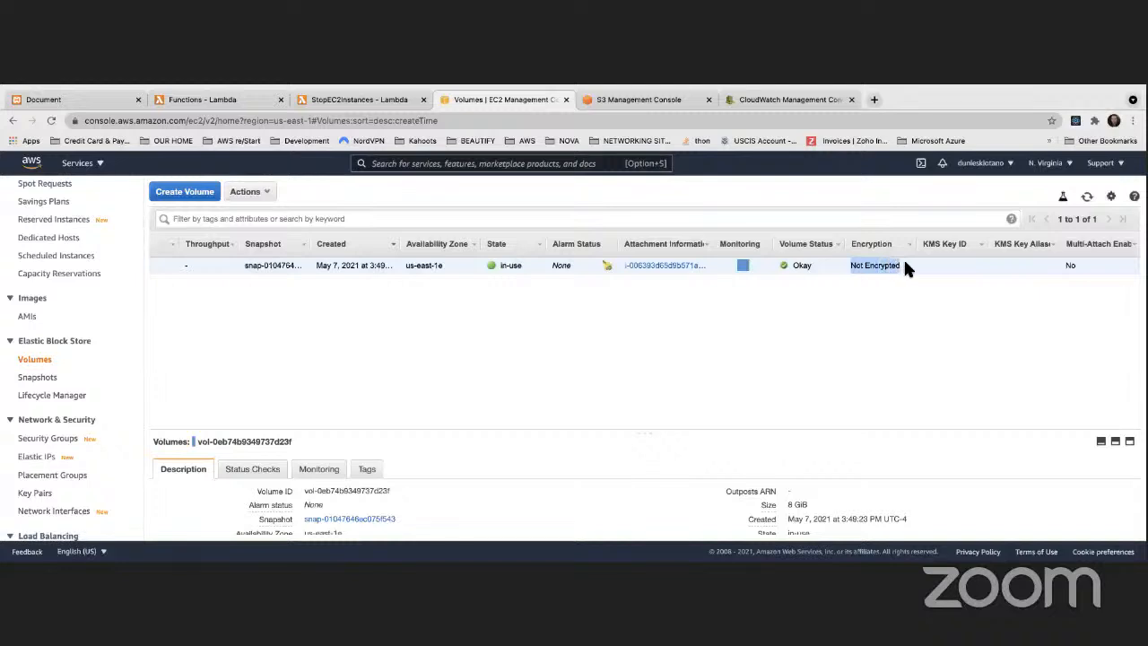
pyautogui.hscroll(-3, 868, 266)
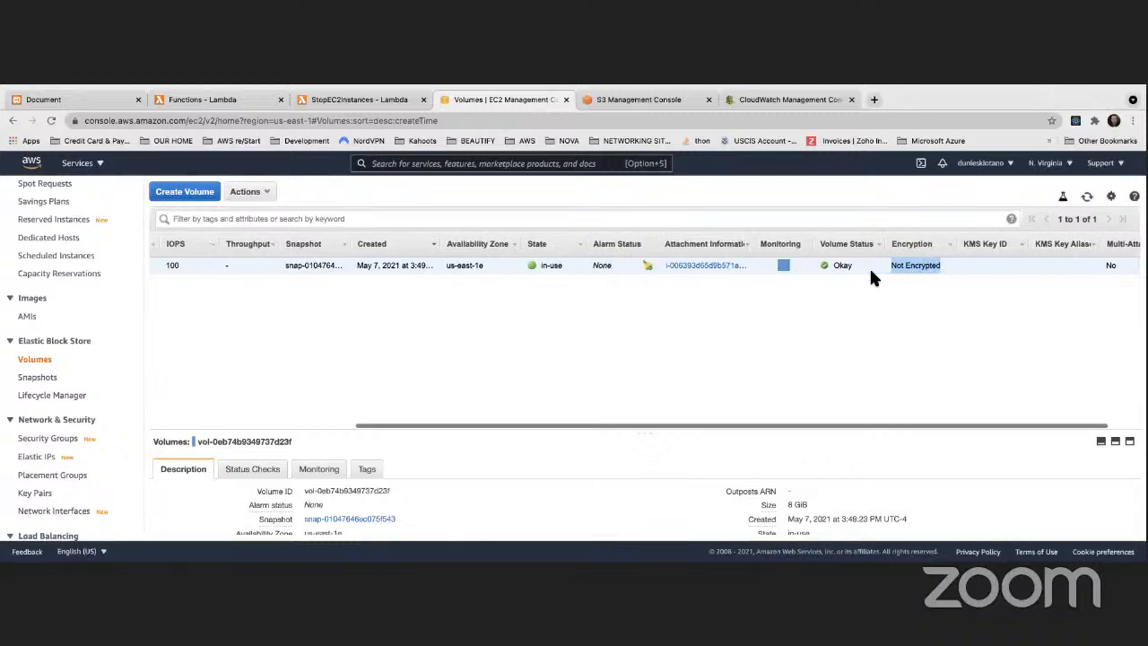
pyautogui.hscroll(-4, 869, 266)
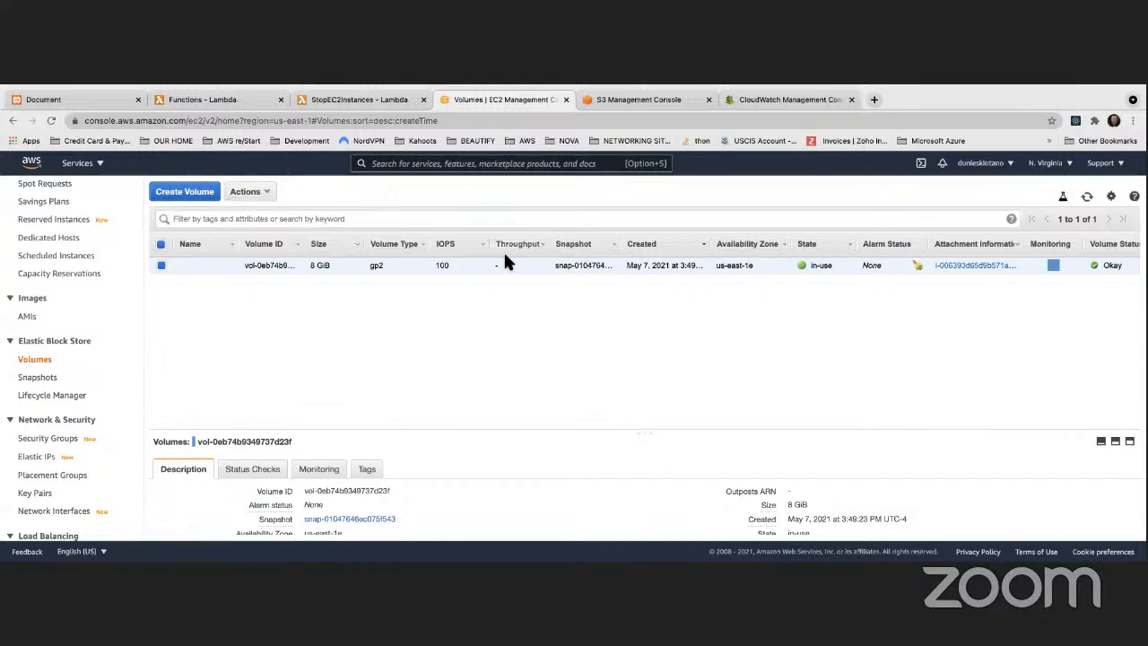
# Step: Create a snapshot of the 8 GiB volume with the description myVolumeSnapshot
pyautogui.rightClick(404, 267)
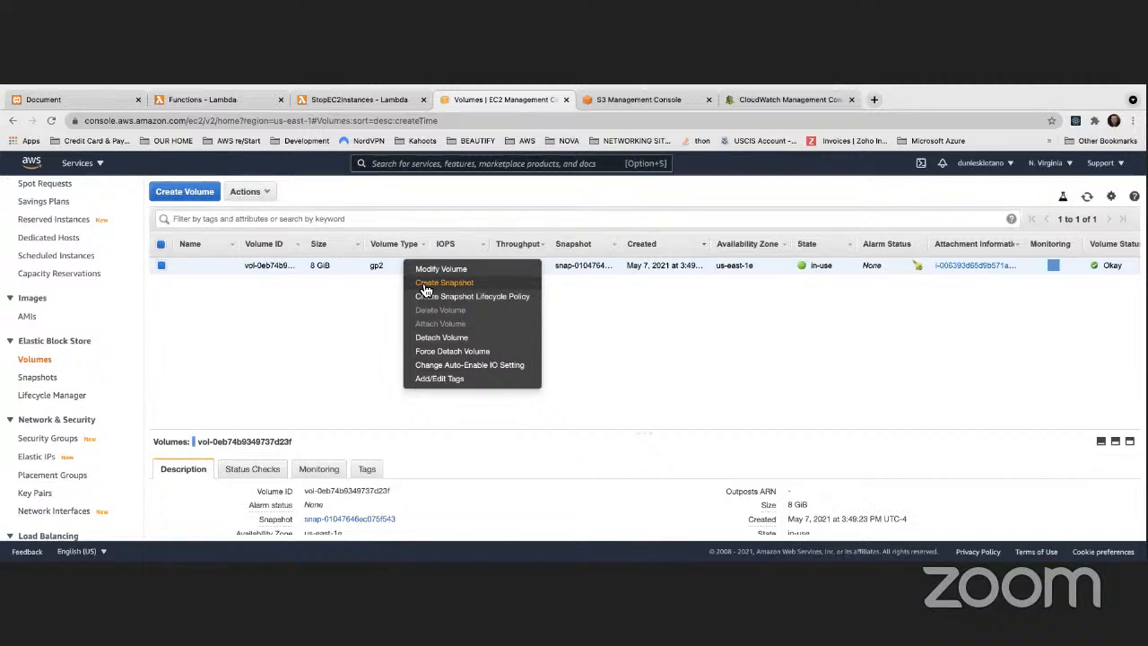
pyautogui.click(425, 284)
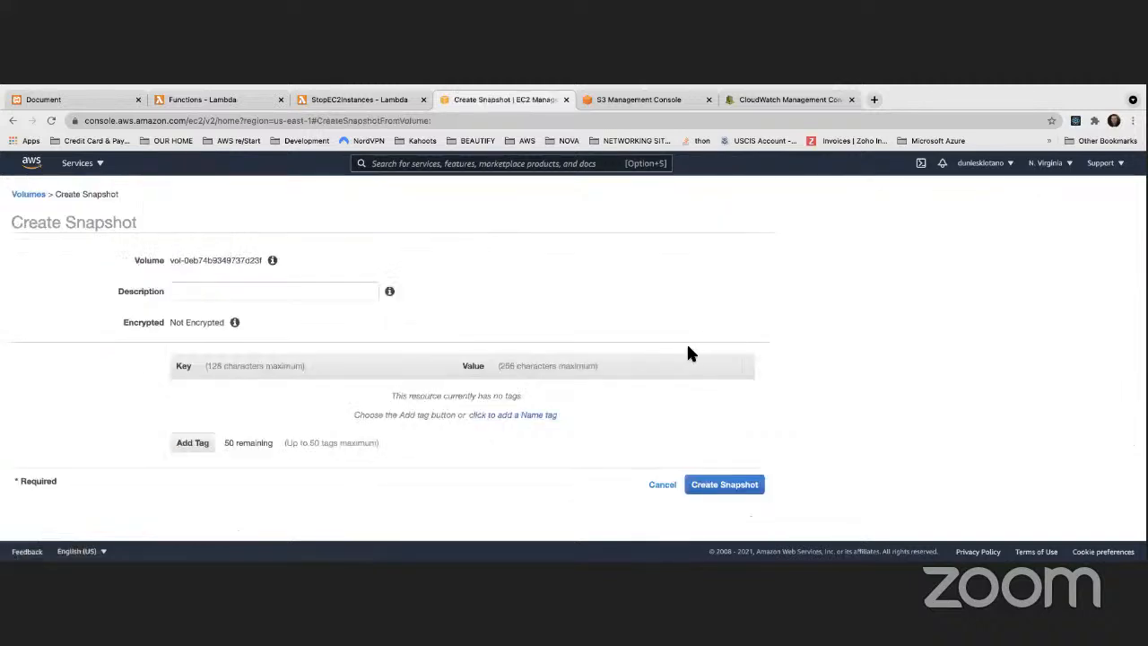
pyautogui.click(261, 295)
pyautogui.write('my')
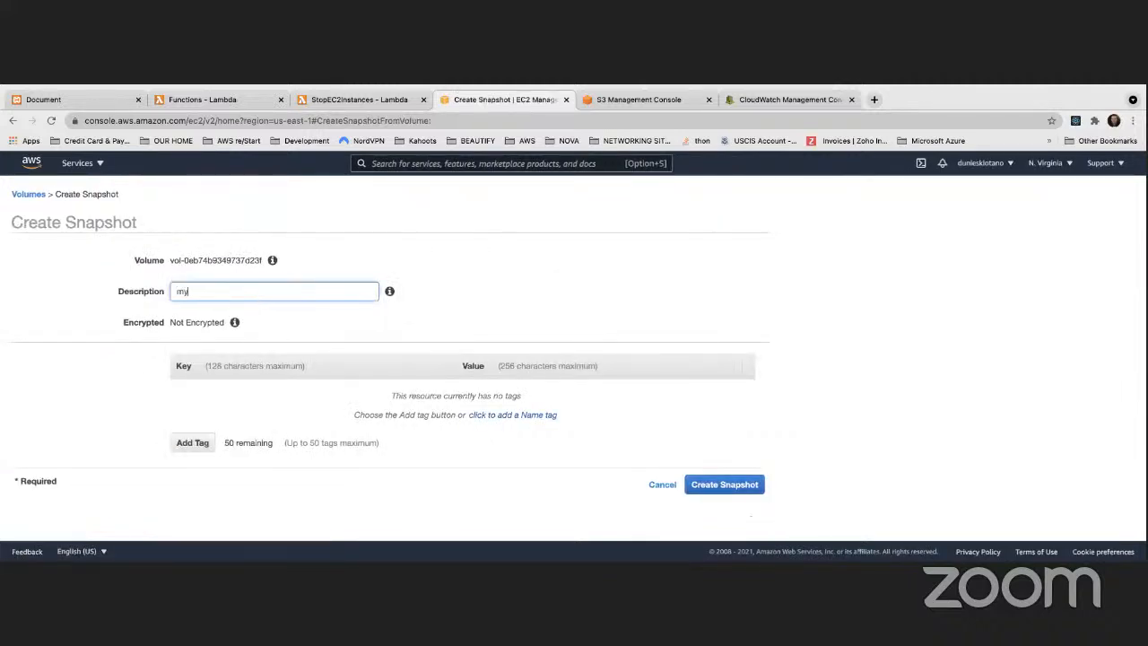
pyautogui.write('yVolumeSnapshot')
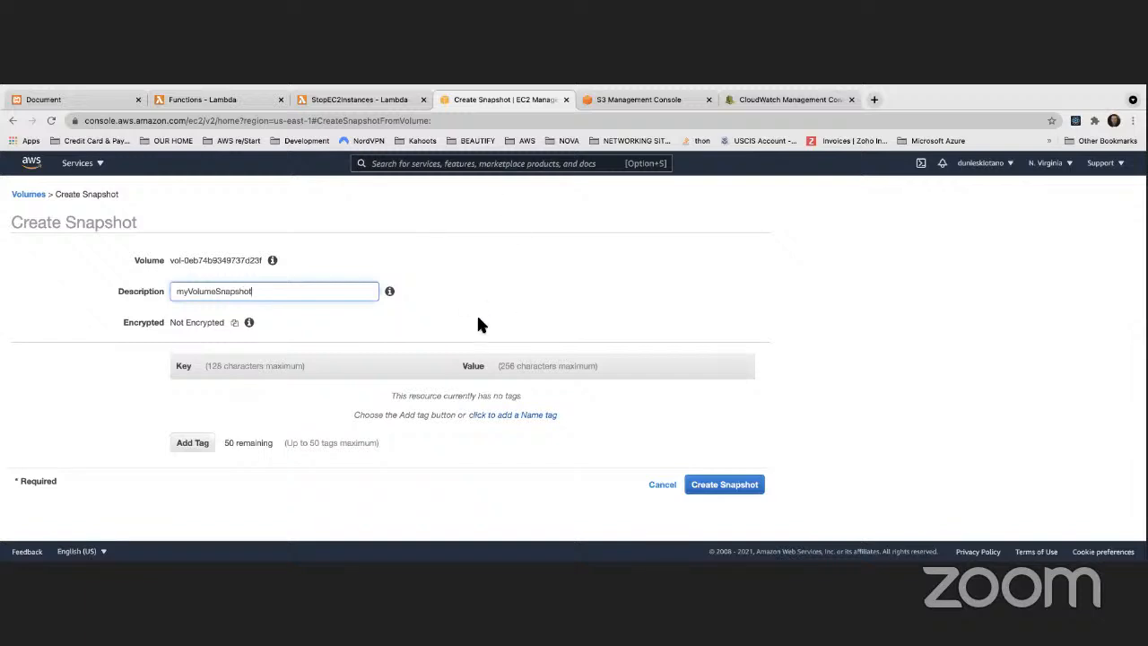
pyautogui.click(720, 482)
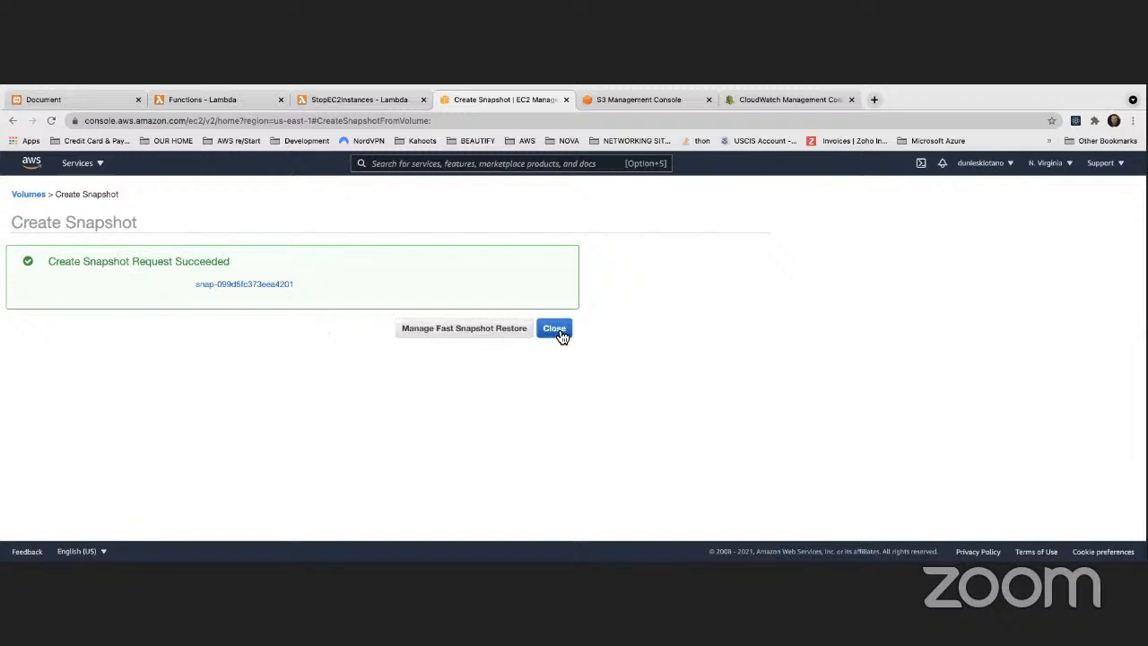
pyautogui.click(560, 332)
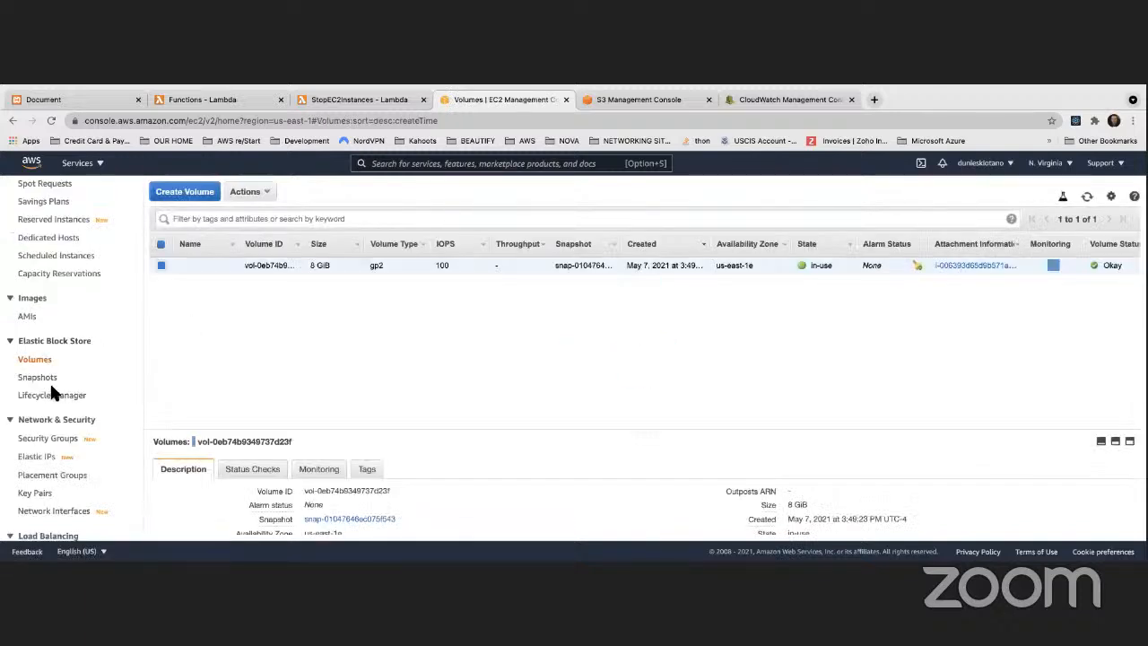
# Step: Refresh the snapshots list and check the progress and encryption status of myVolumeSnapshot
pyautogui.click(26, 380)
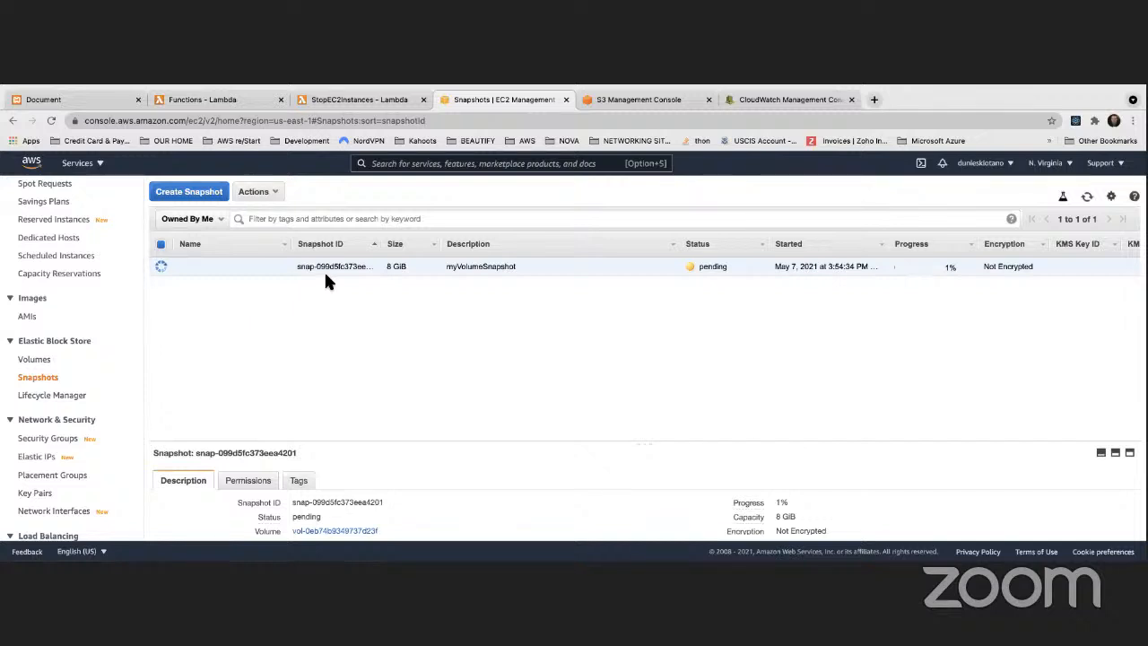
pyautogui.click(1086, 196)
pyautogui.moveTo(981, 269); pyautogui.dragTo(1042, 271)
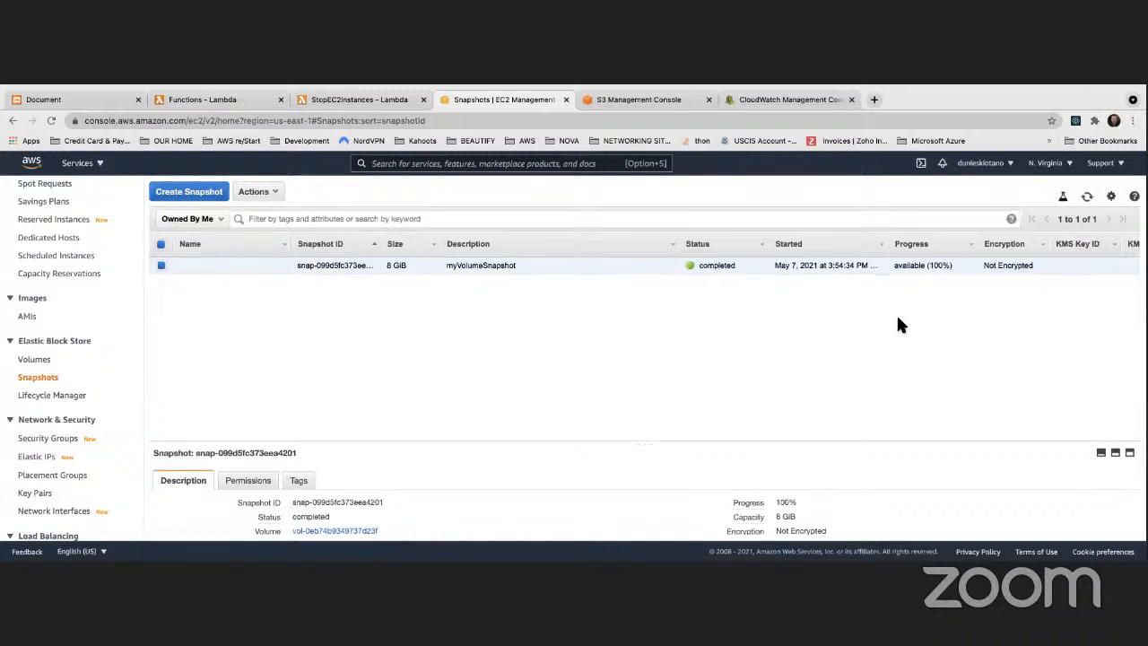
# Step: Compare the encryption status of the original volume with that of its snapshot
pyautogui.click(43, 360)
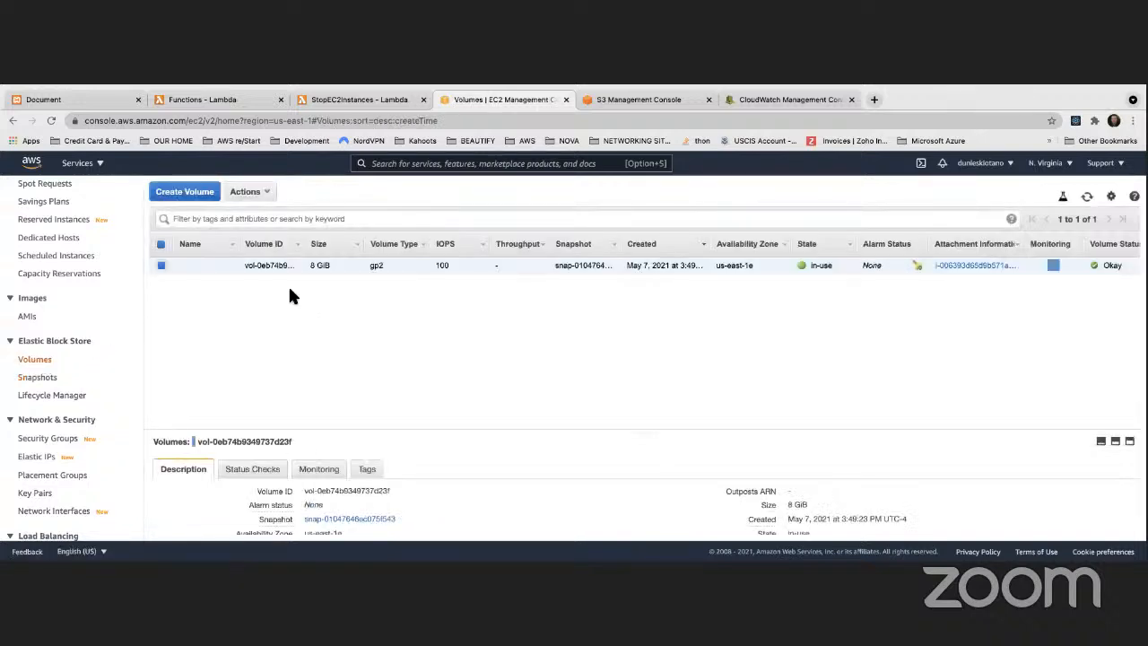
pyautogui.hscroll(5, 906, 260)
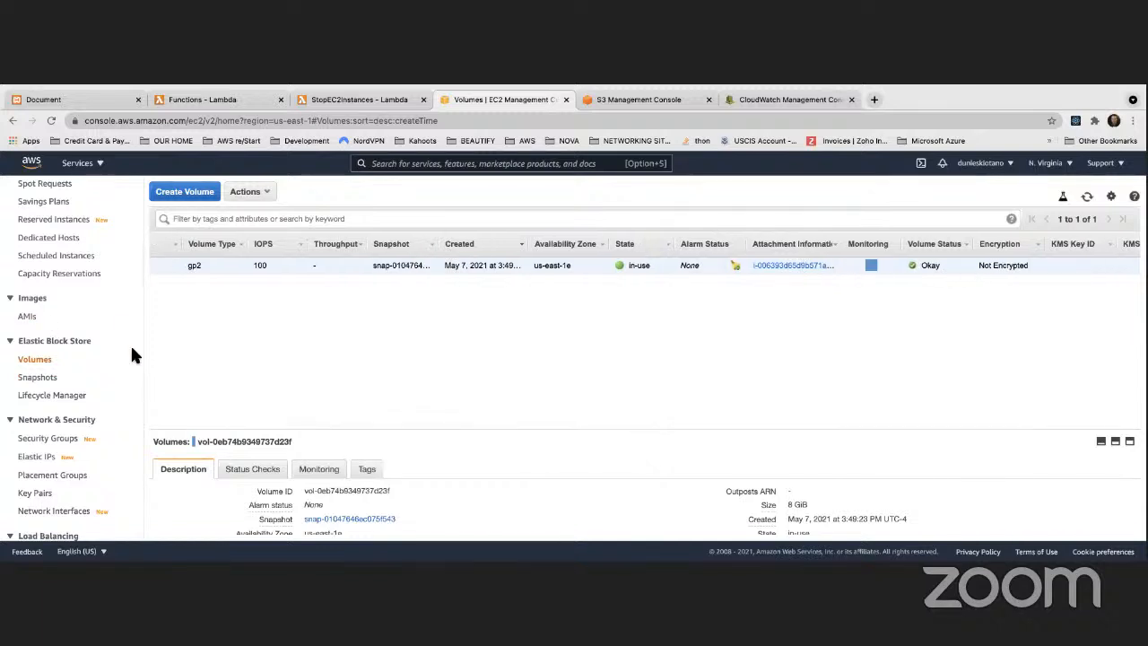
pyautogui.click(38, 377)
pyautogui.hscroll(2, 617, 281)
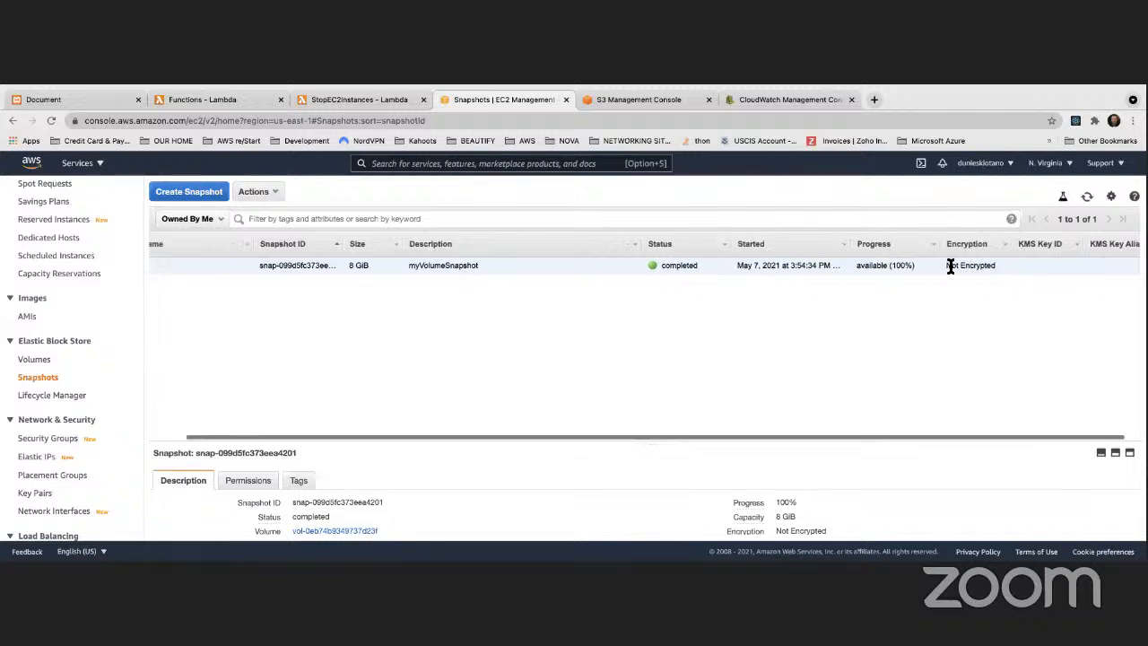
pyautogui.hscroll(-2, 950, 266)
# Step: Start creating a volume from the myVolumeSnapshot snapshot and review the volume settings form
pyautogui.rightClick(244, 273)
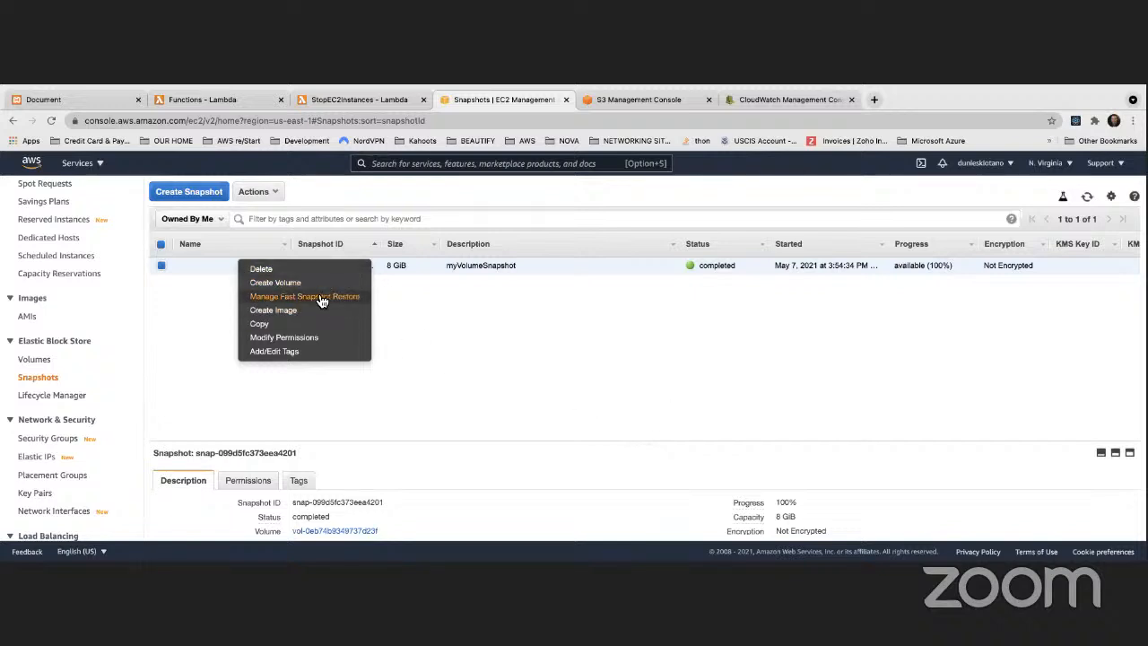
pyautogui.click(289, 283)
pyautogui.scroll(-4, 475, 353)
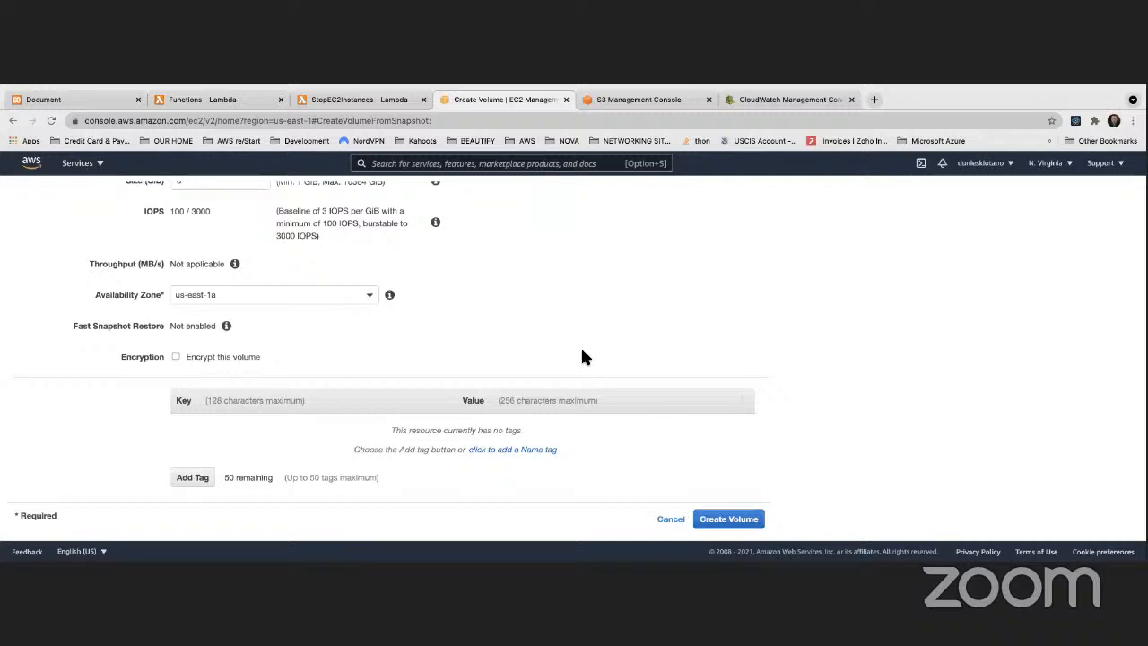
pyautogui.scroll(2, 377, 340)
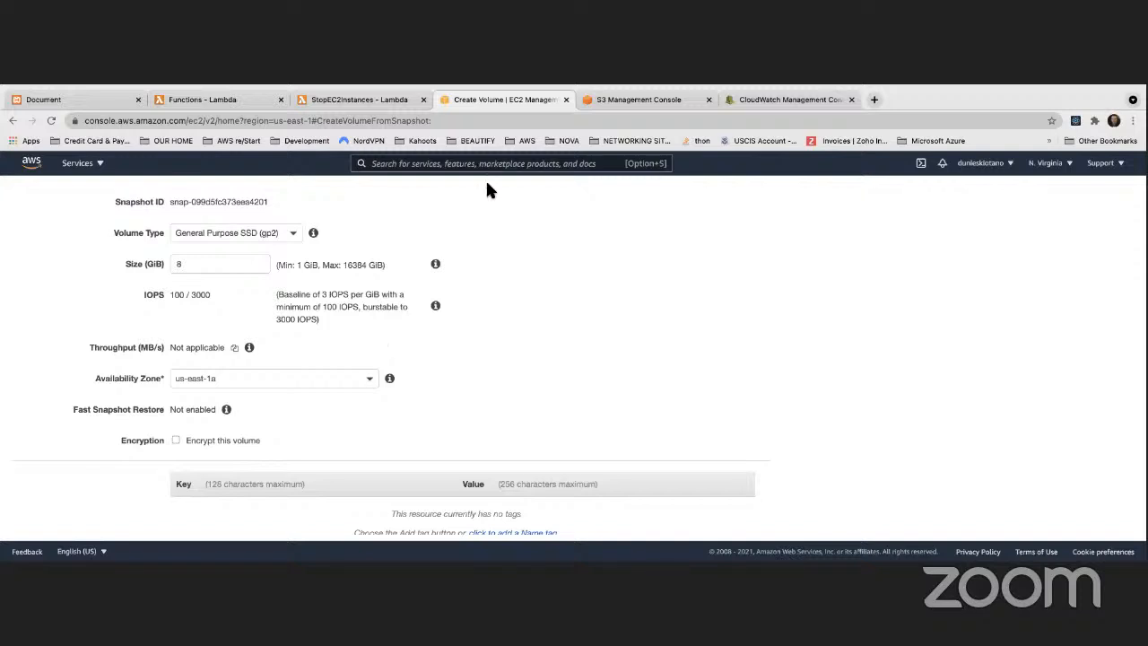
# Step: Using the StopEC2Instances browser tab, open the EC2 list of running instances to check the instance's availability zone
pyautogui.click(345, 99)
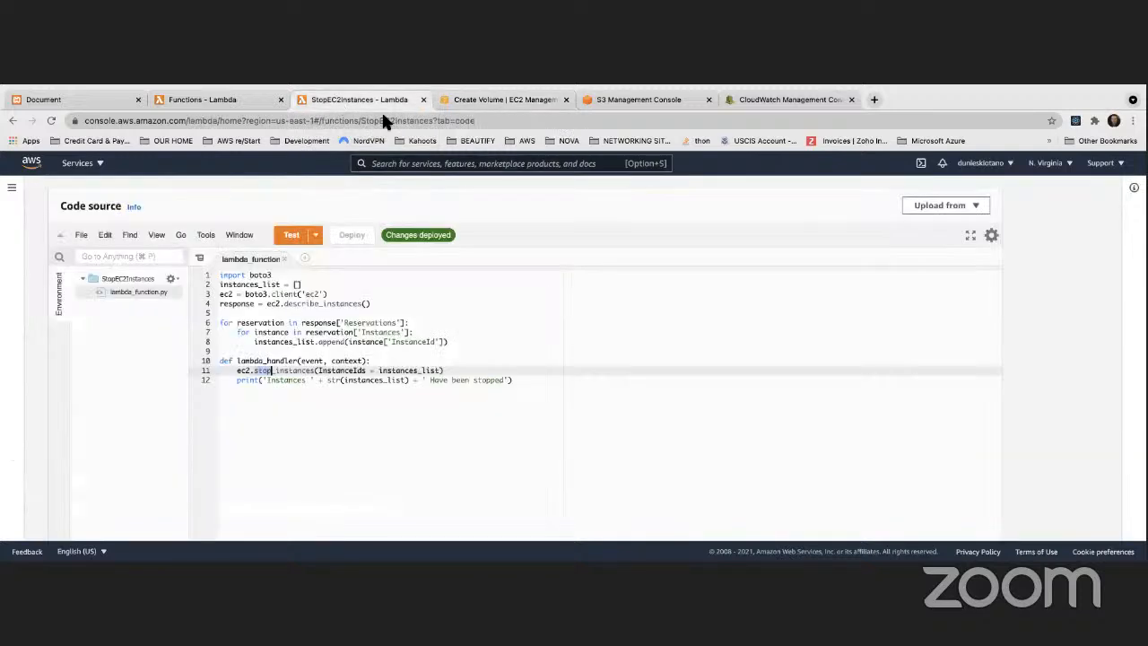
pyautogui.click(90, 167)
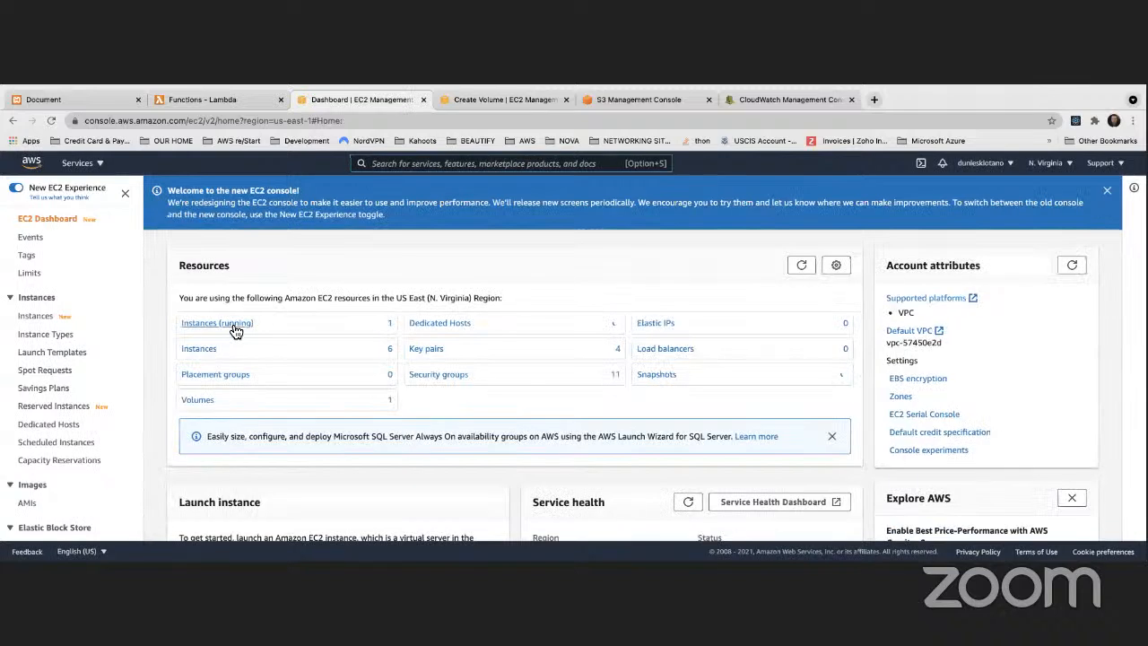
pyautogui.click(235, 328)
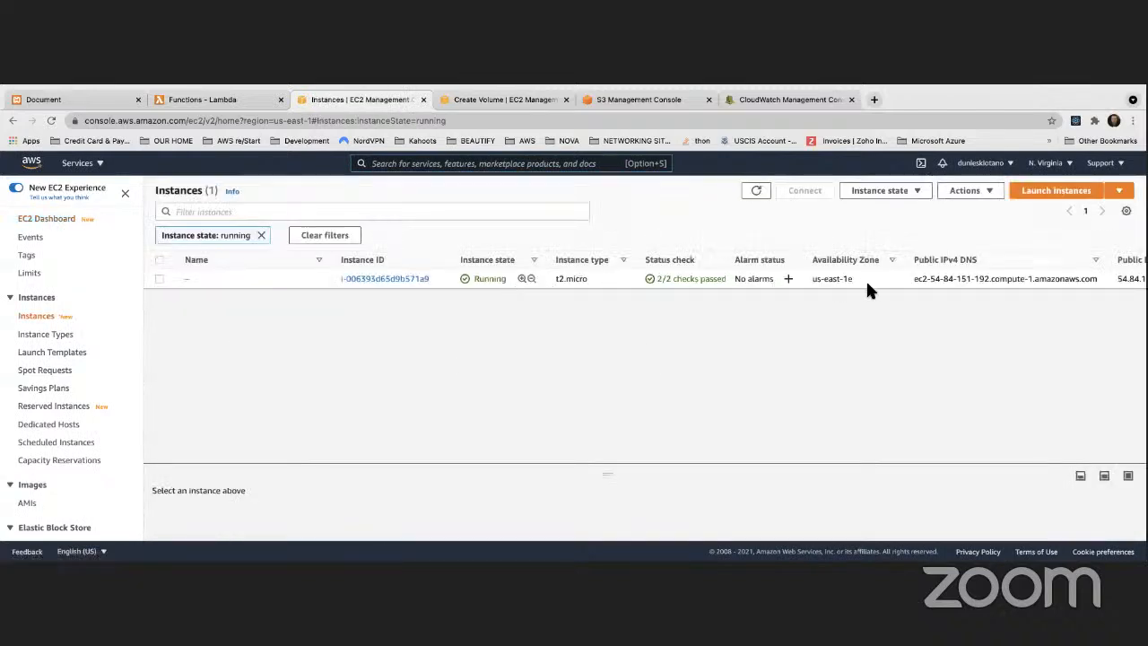
# Step: Check the running instance's availability zone in the instances list and return to the Create Volume form
pyautogui.hscroll(2, 797, 278)
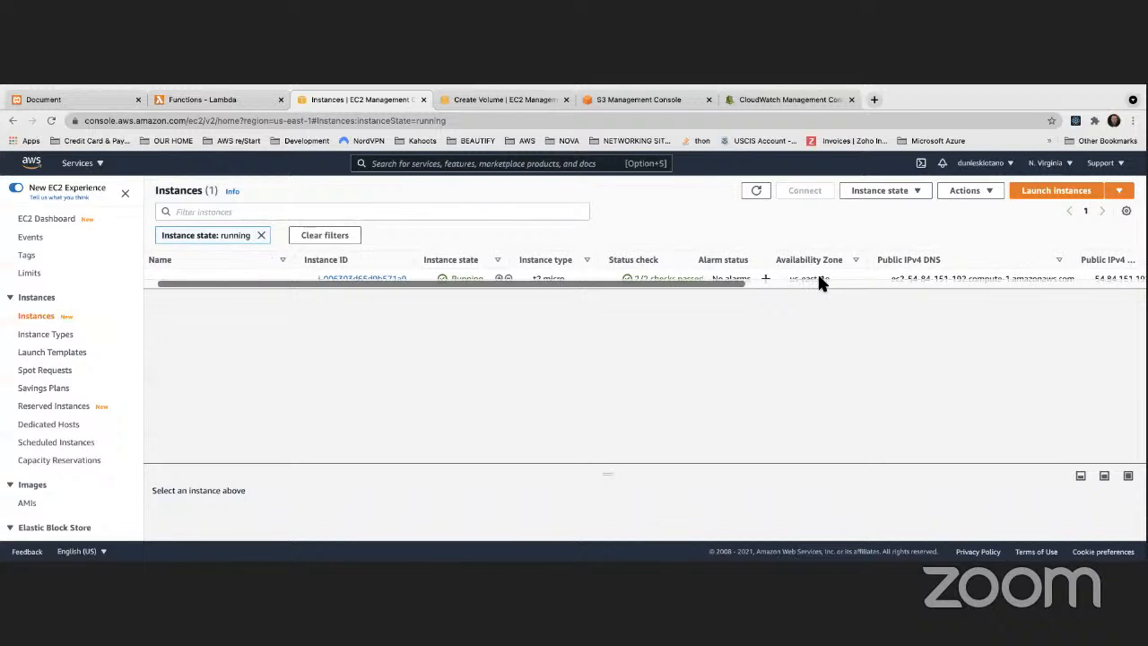
pyautogui.hscroll(-2, 816, 271)
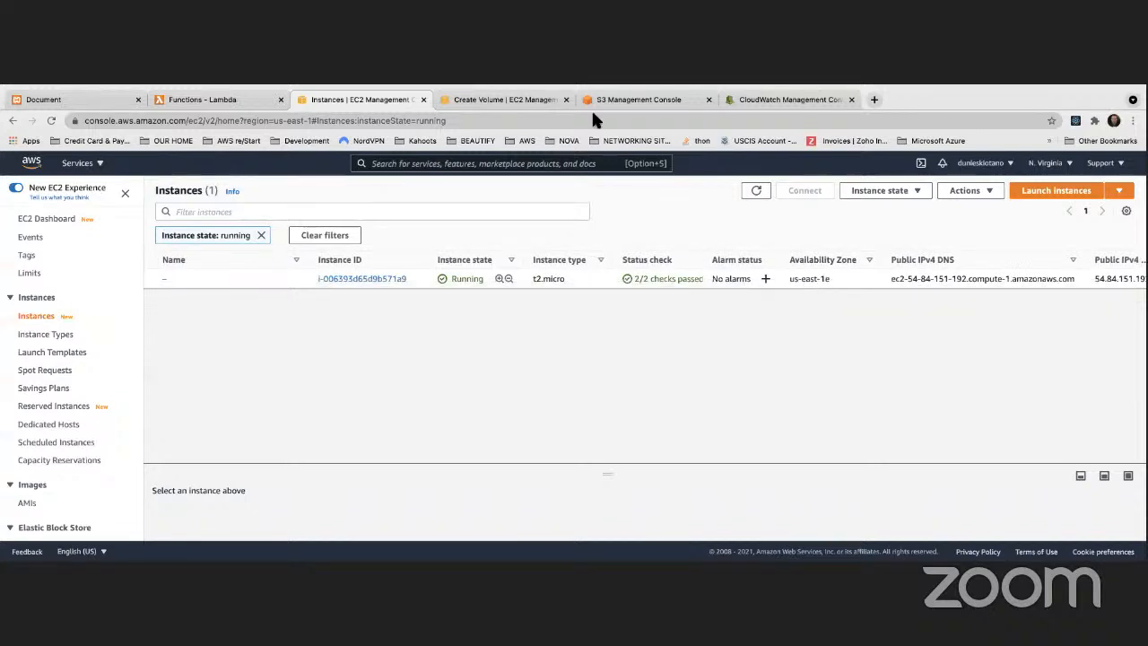
pyautogui.click(500, 97)
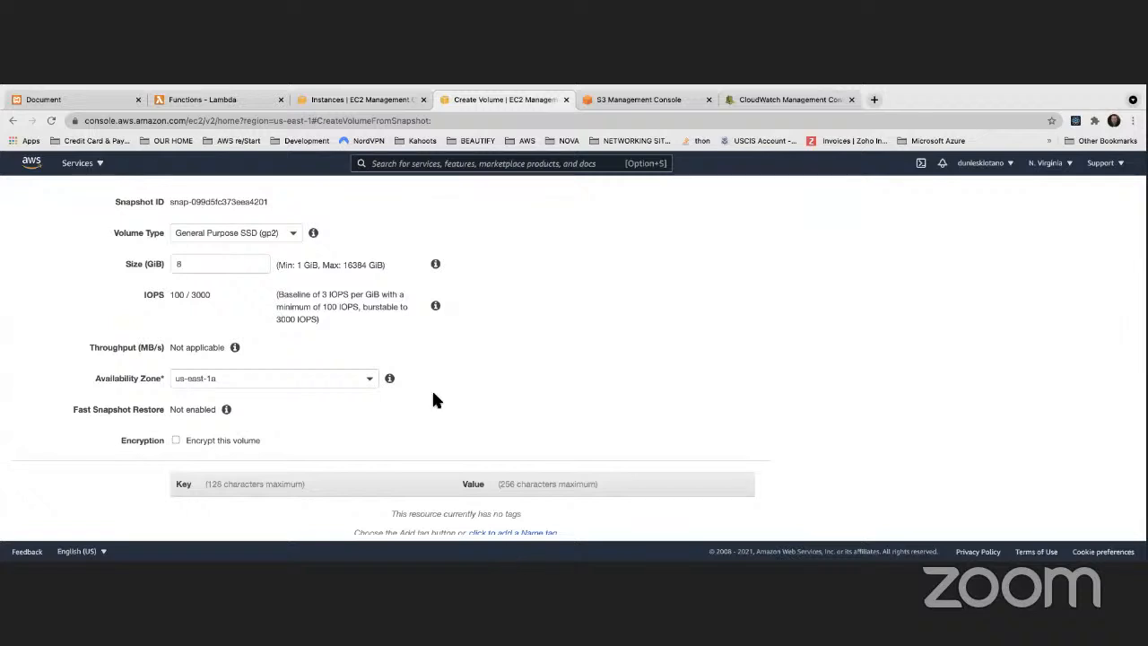
# Step: Encrypt the volume with the KMS key described as "key used to encrypt objects in my bucket" and create it in us-east-1a
pyautogui.scroll(-2, 431, 396)
pyautogui.click(176, 355)
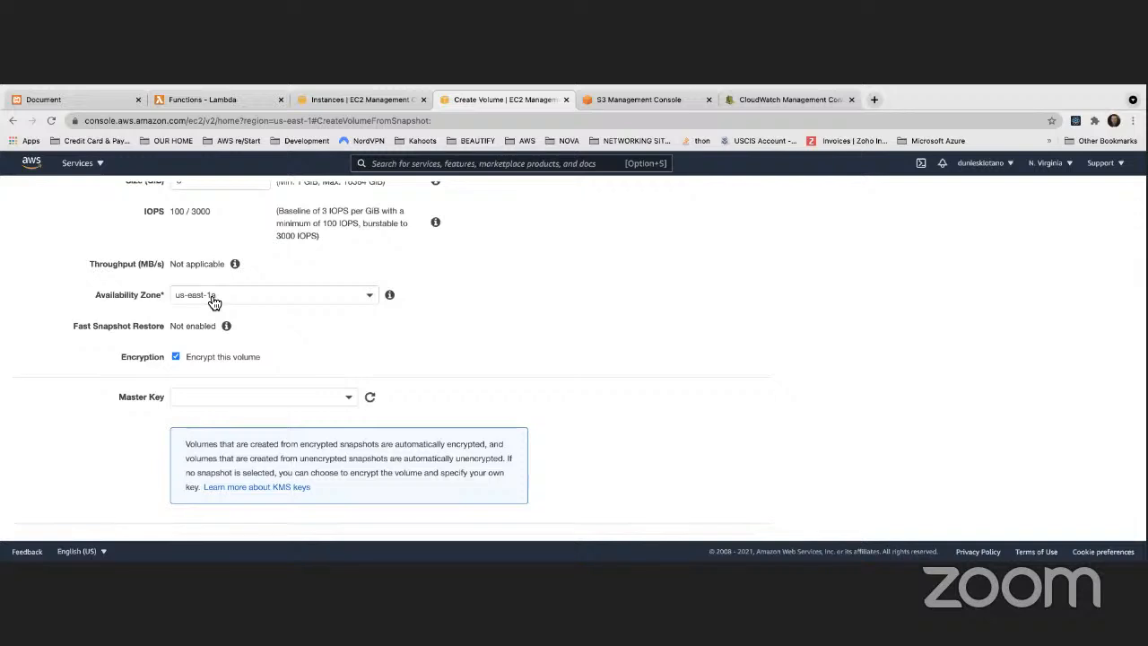
pyautogui.click(325, 397)
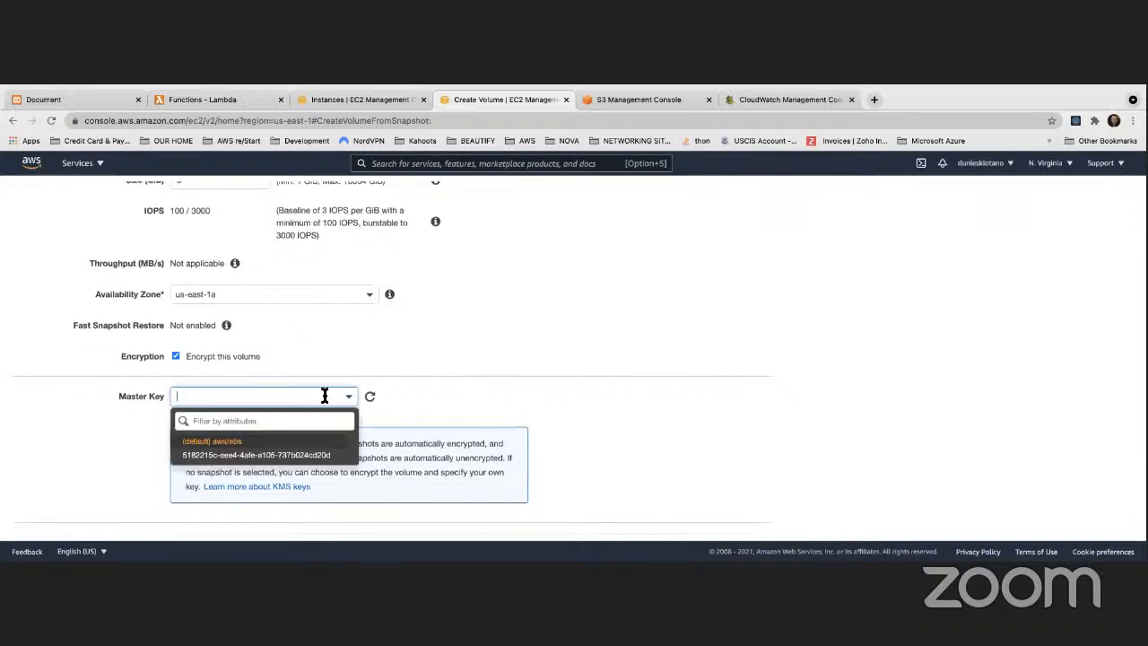
pyautogui.click(243, 455)
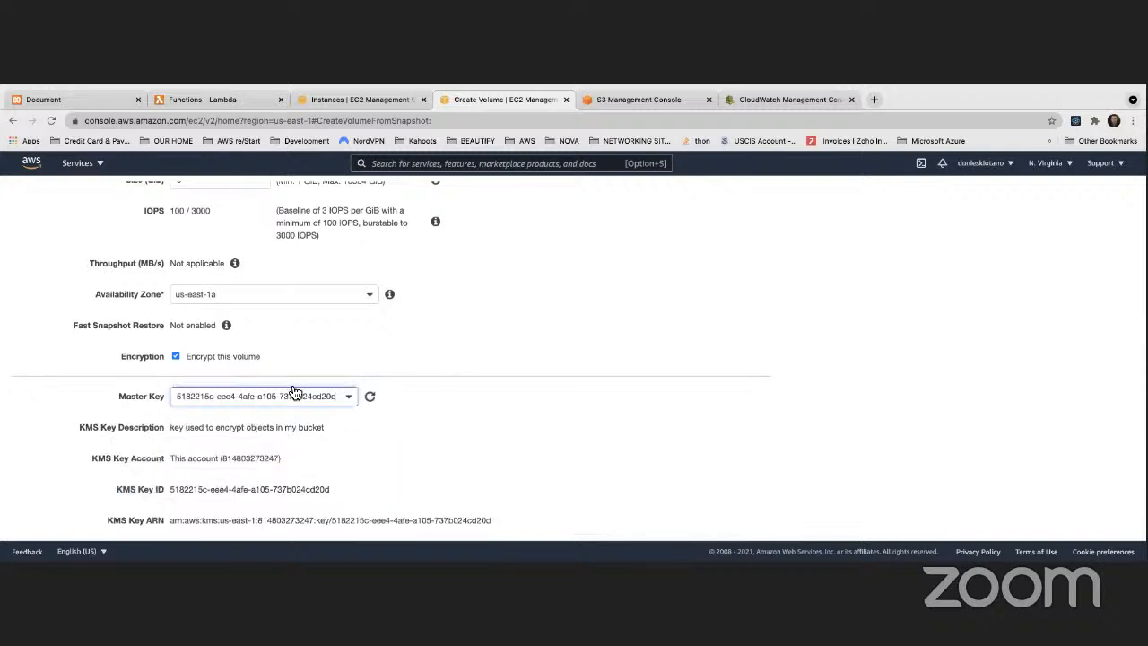
pyautogui.scroll(-3, 448, 395)
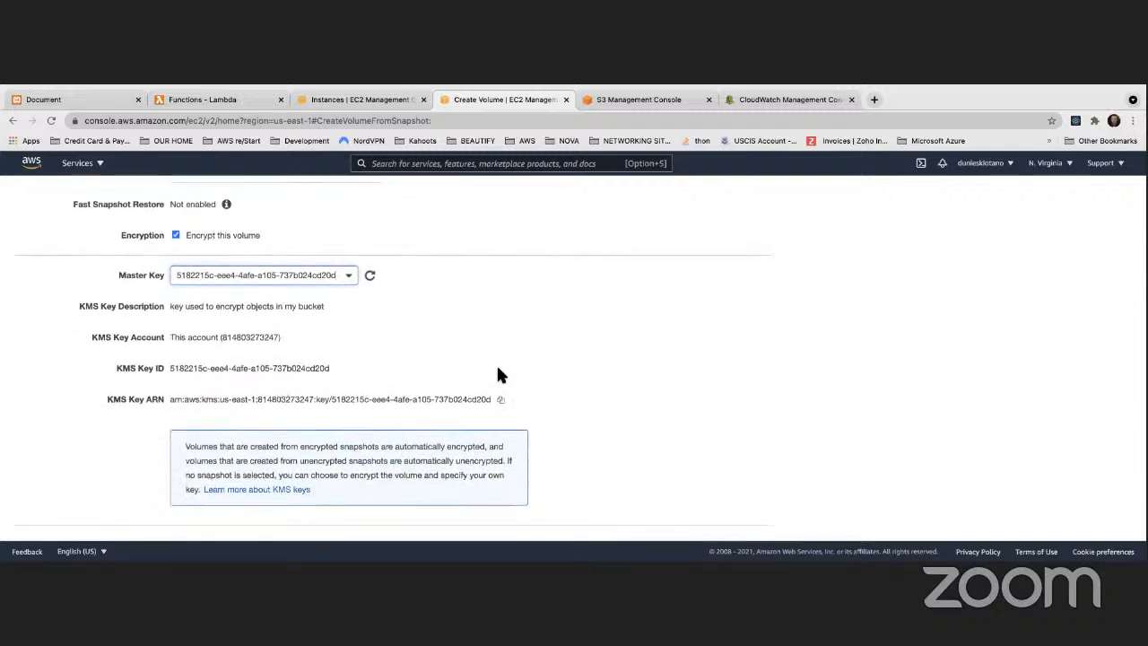
pyautogui.scroll(-3, 511, 385)
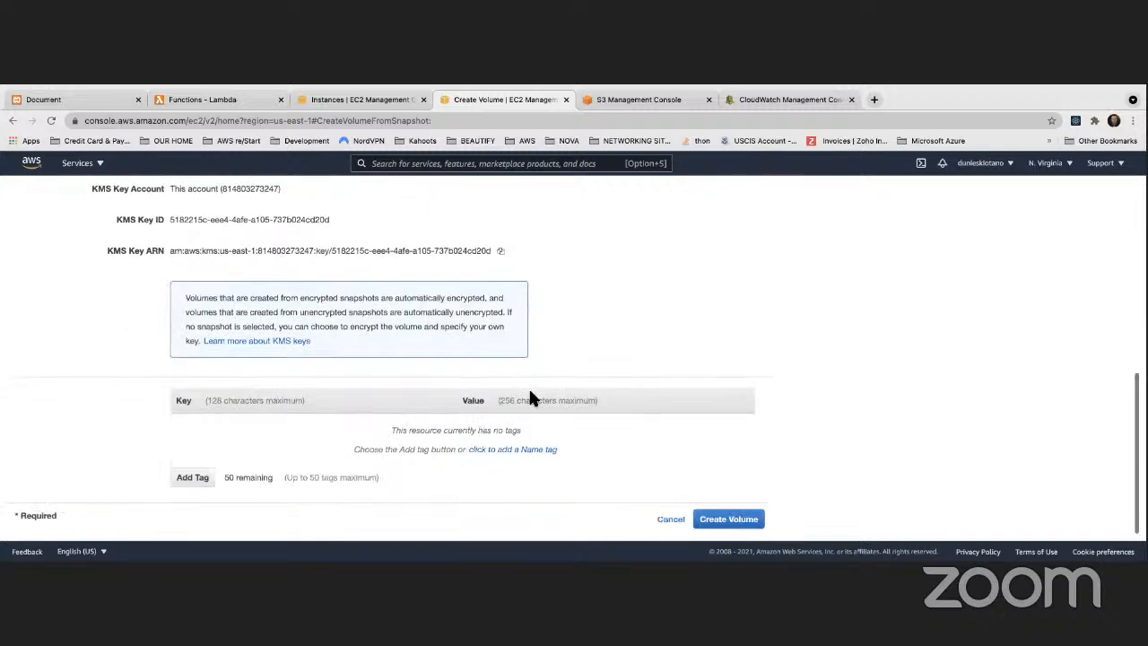
pyautogui.click(725, 522)
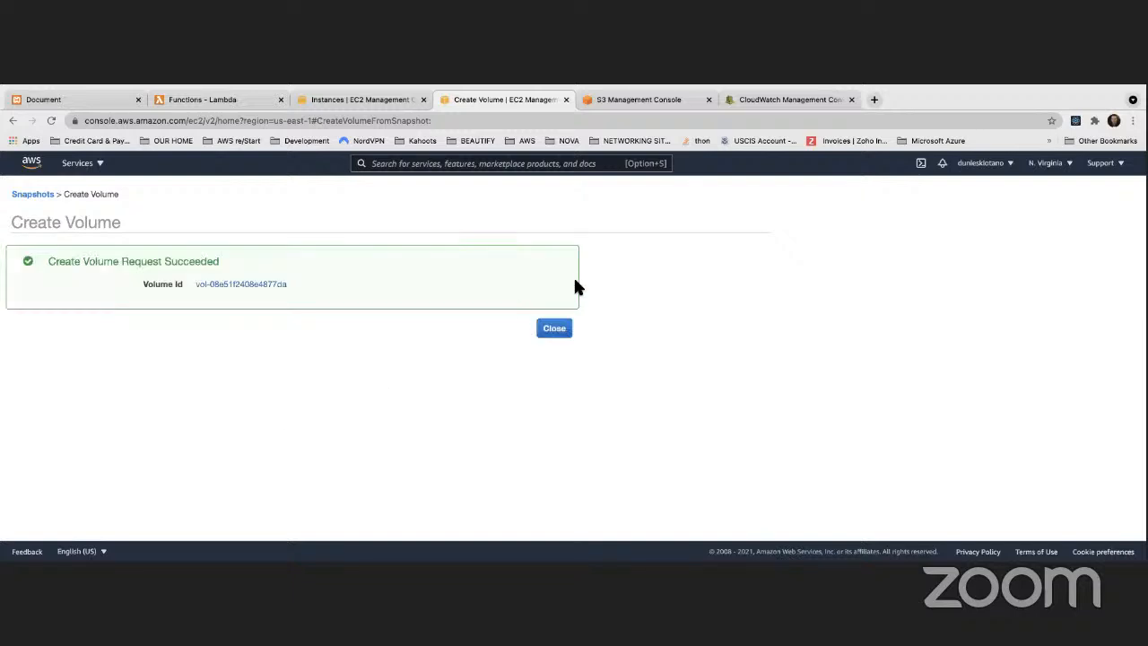
pyautogui.click(569, 328)
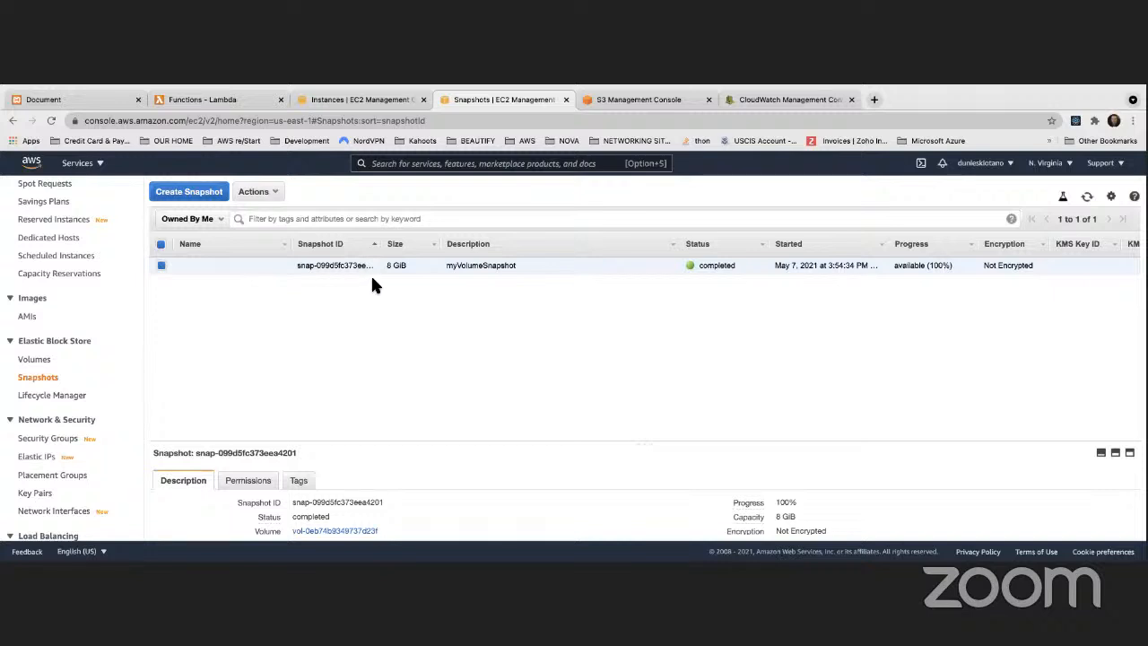
# Step: Refresh the snapshots list
pyautogui.click(1087, 197)
pyautogui.click(1089, 199)
pyautogui.click(1088, 199)
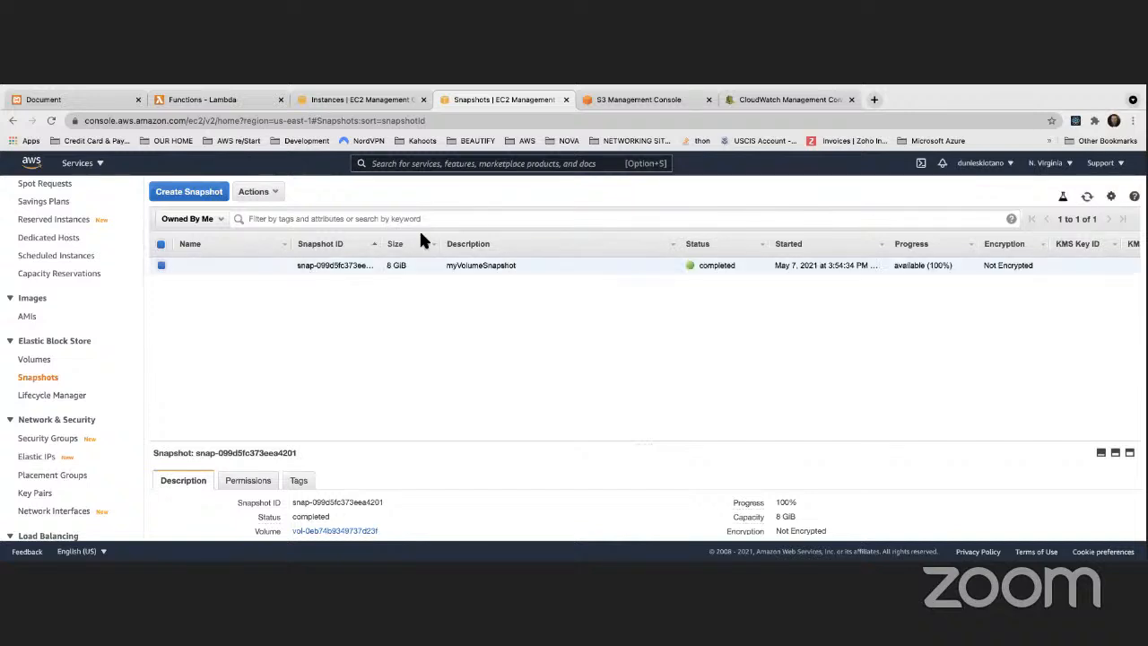
# Step: Open the volumes list and compare the encryption status of the new volume with that of the original in-use volume
pyautogui.click(43, 362)
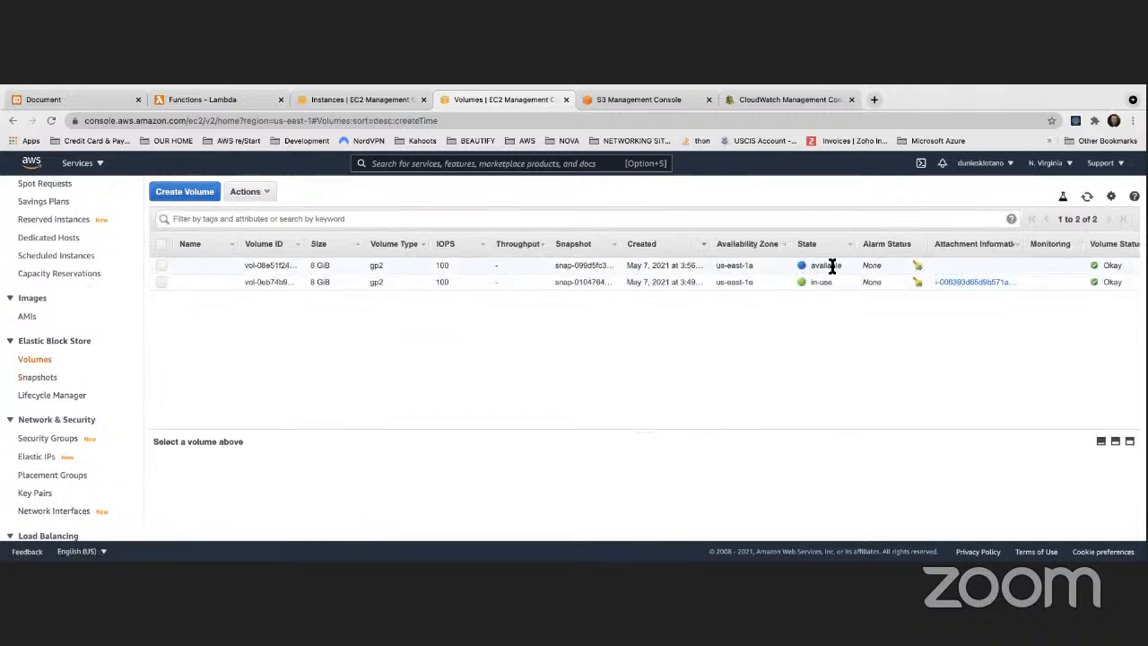
pyautogui.hscroll(5, 573, 253)
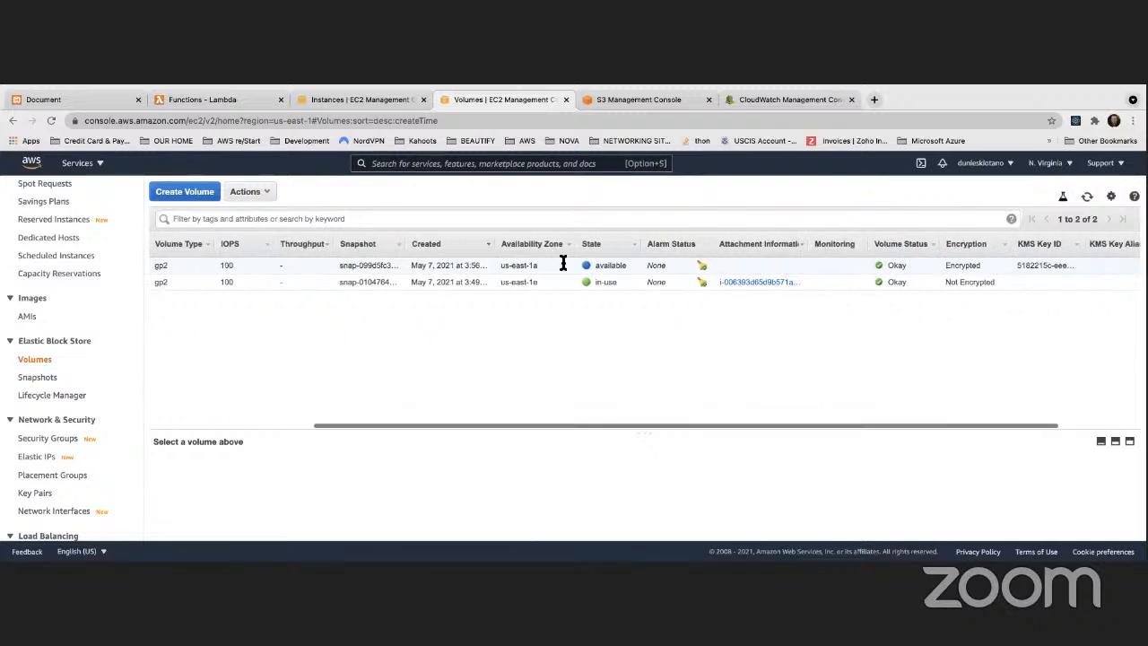
pyautogui.hscroll(2, 563, 263)
pyautogui.moveTo(886, 265)
pyautogui.mouseDown()
pyautogui.moveTo(847, 266)
pyautogui.moveTo(886, 282)
pyautogui.mouseUp()
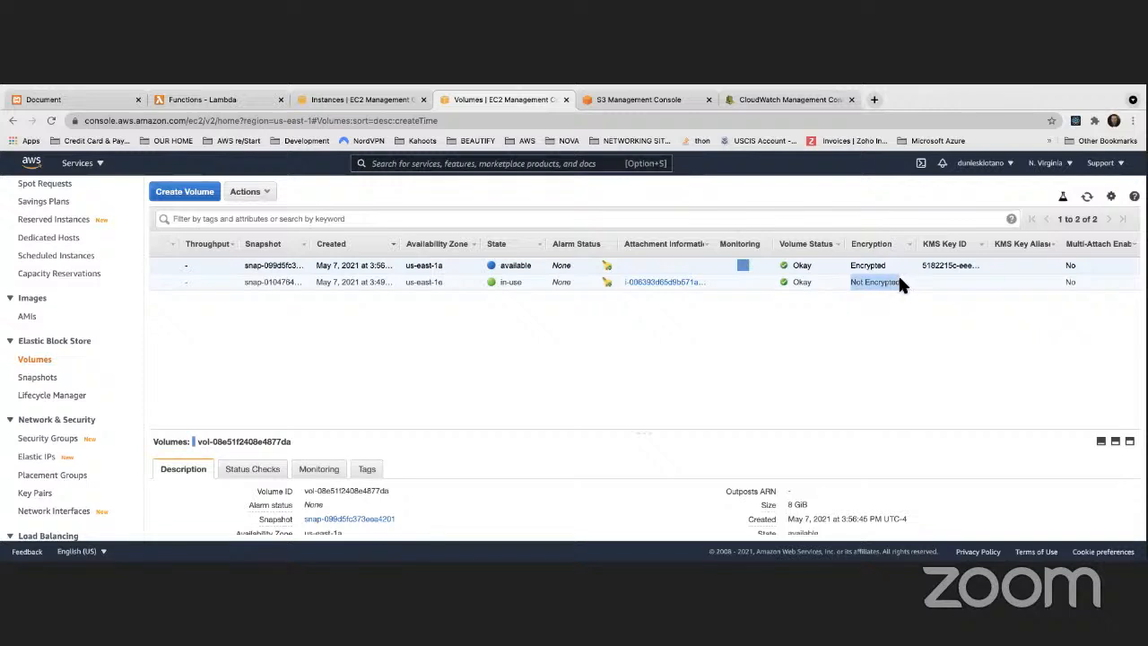
pyautogui.click(897, 277)
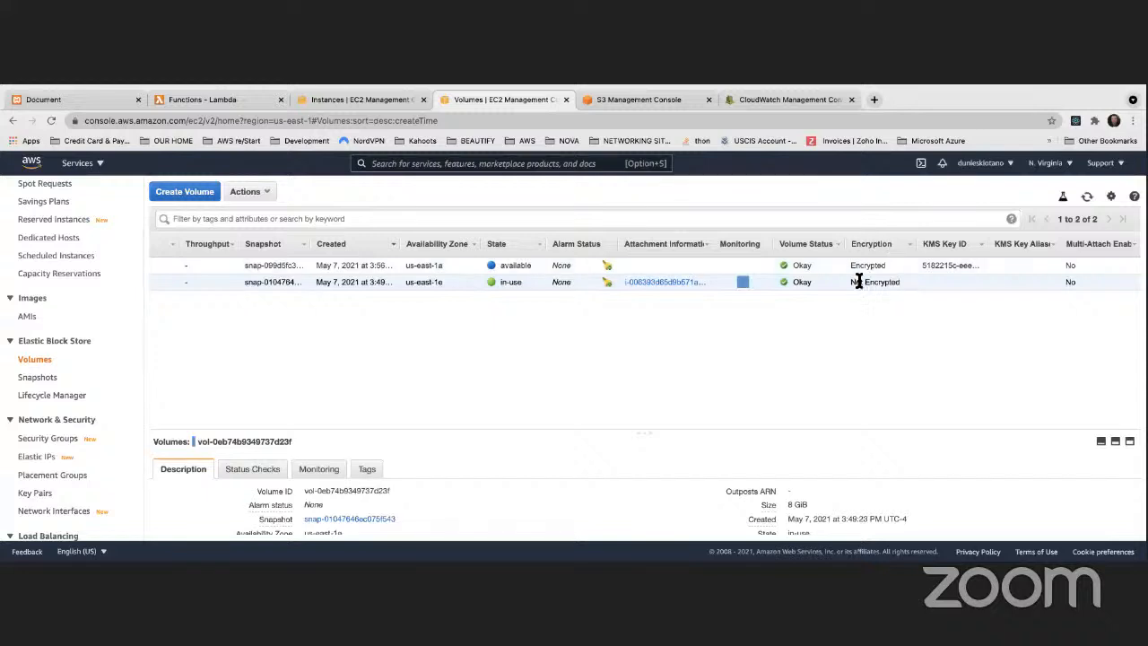
pyautogui.hscroll(-2, 866, 274)
pyautogui.hscroll(-2, 866, 274)
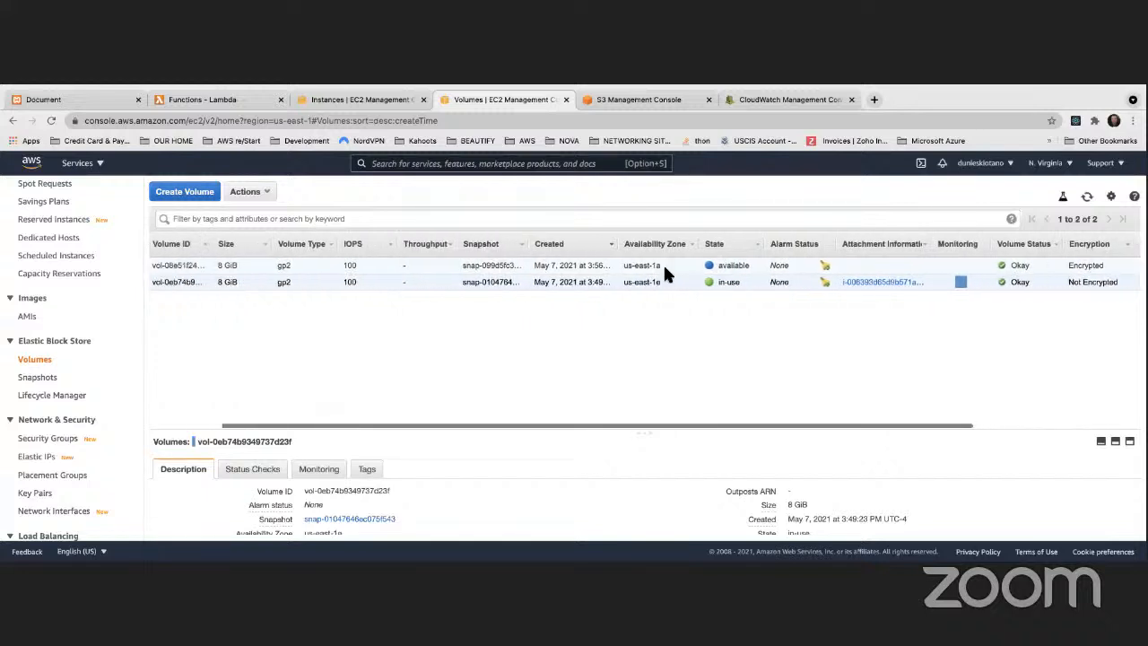
# Step: Try to attach the us-east-1a volume to an instance, comparing its zone with the running instance's, and dismiss the attachment
pyautogui.rightClick(392, 267)
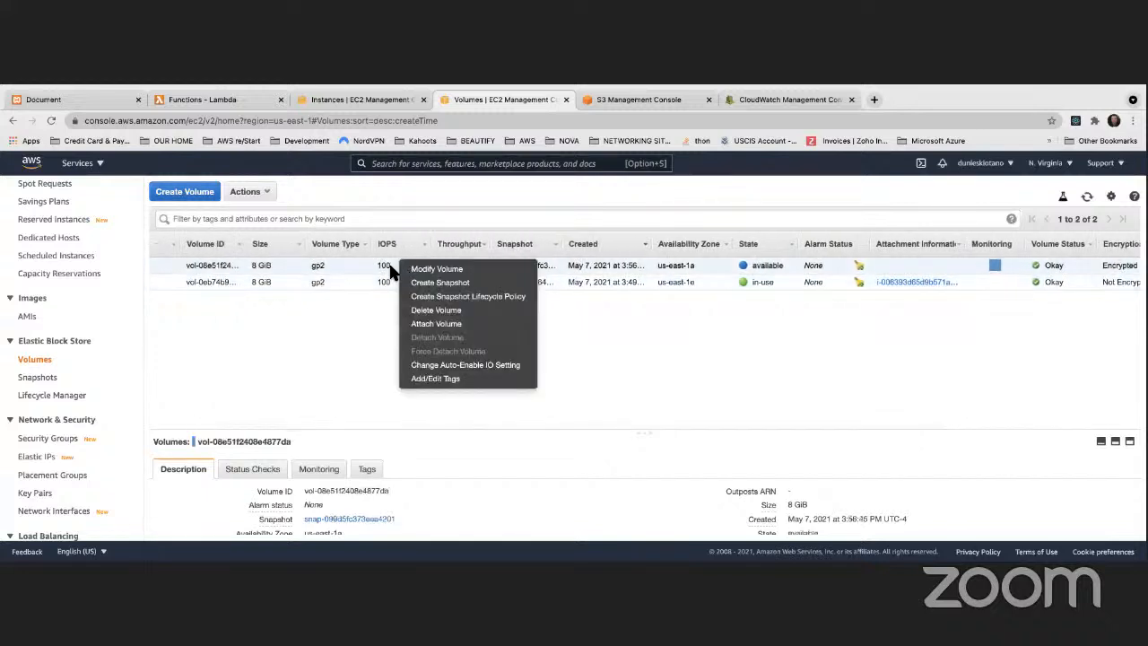
pyautogui.click(438, 324)
pyautogui.click(603, 409)
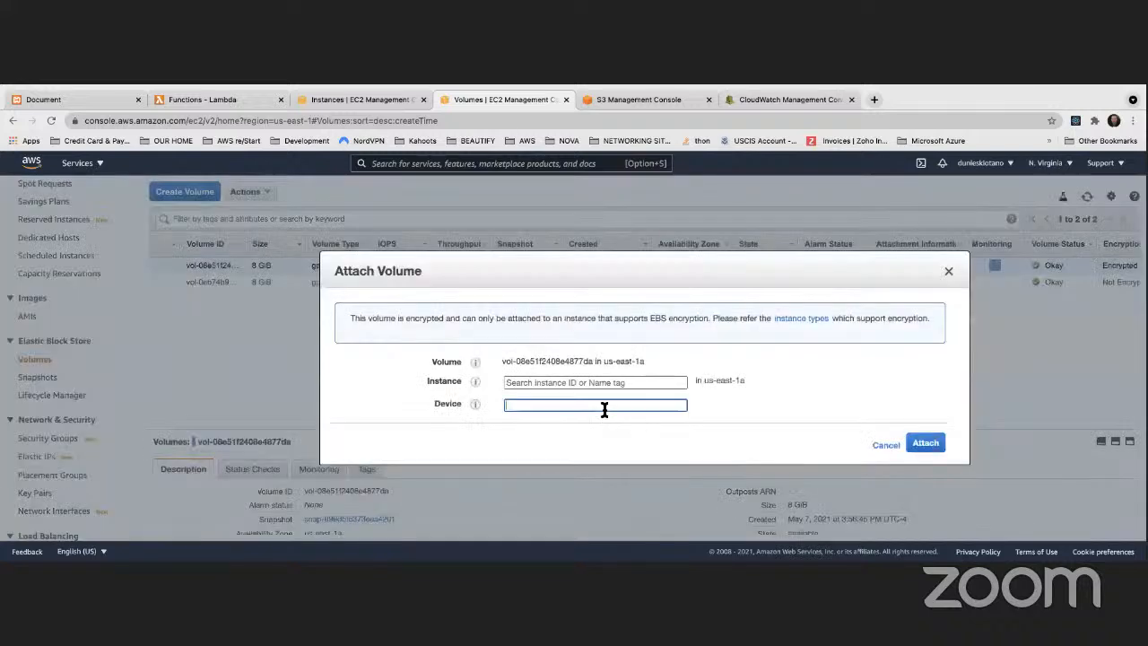
pyautogui.click(616, 386)
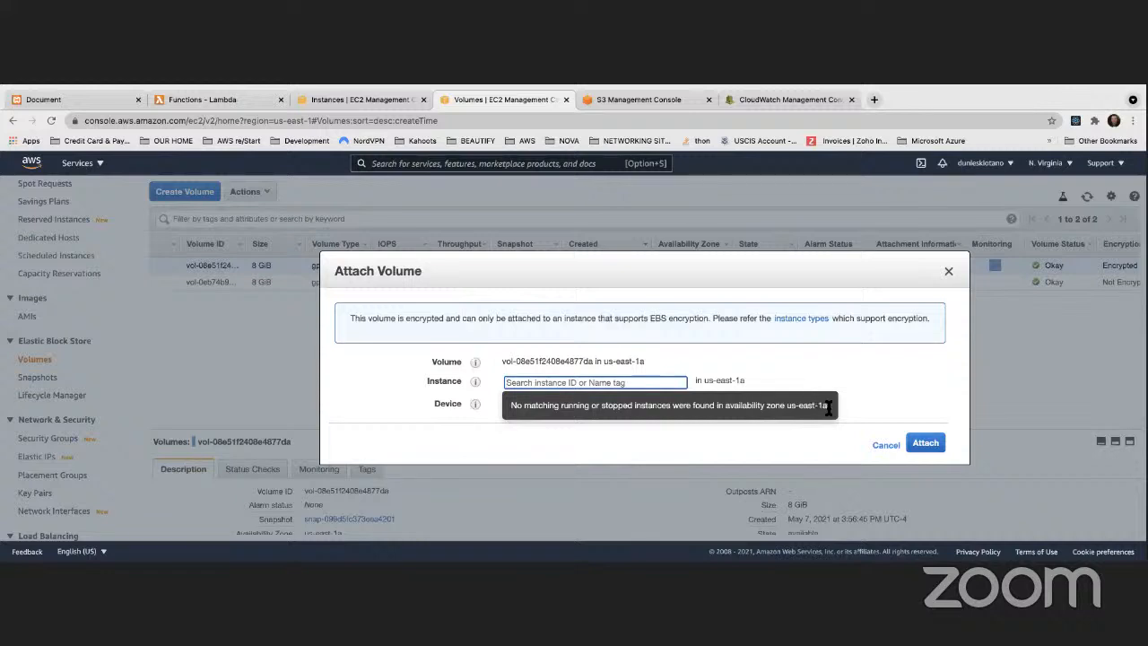
pyautogui.click(381, 99)
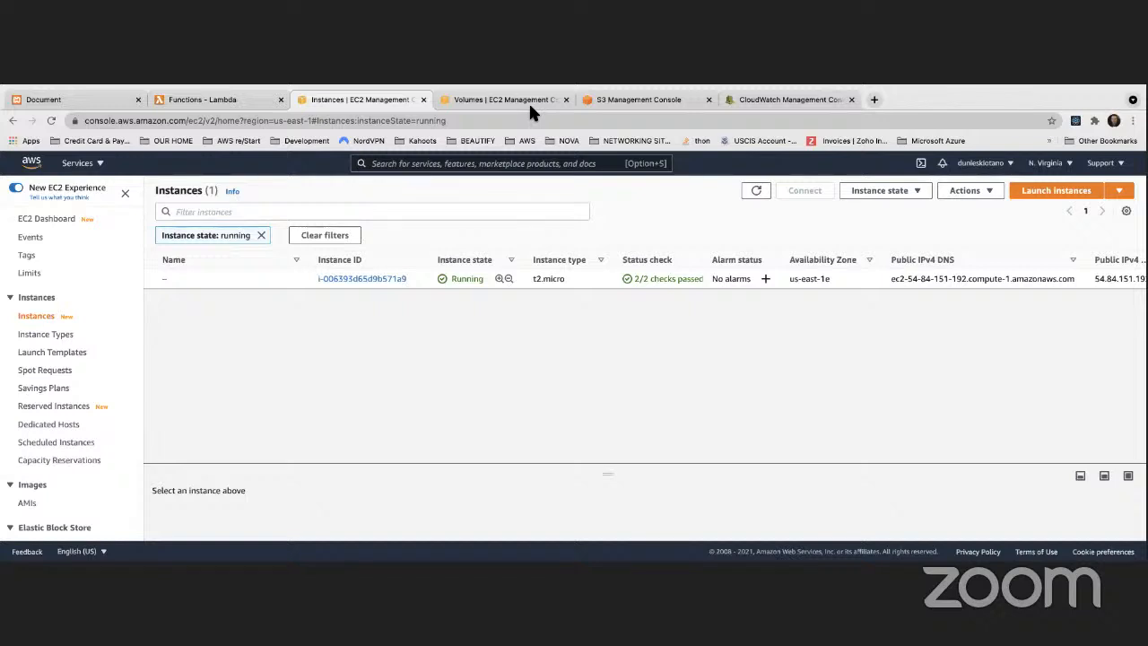
pyautogui.click(494, 100)
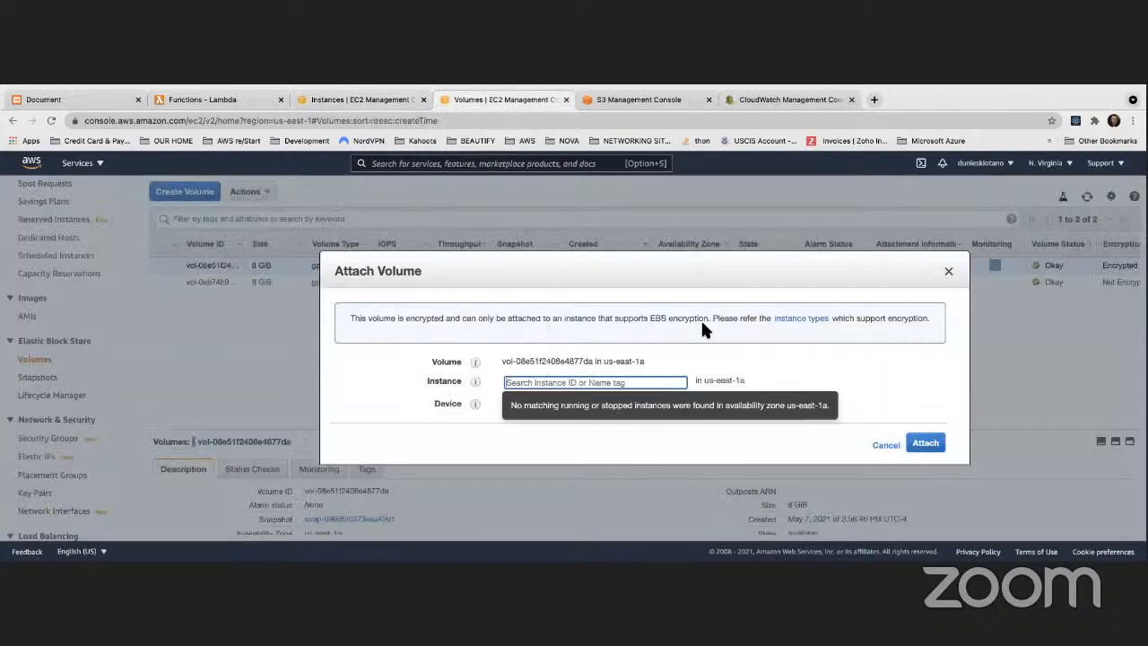
pyautogui.click(948, 274)
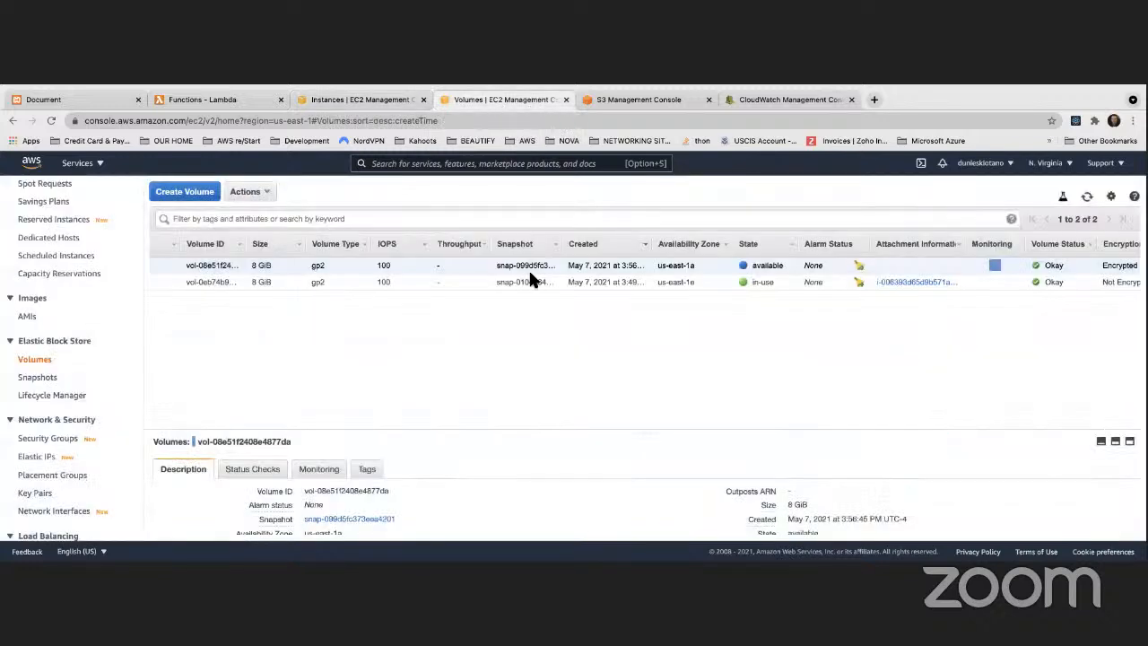
# Step: Delete the encrypted volume located in us-east-1a
pyautogui.rightClick(283, 261)
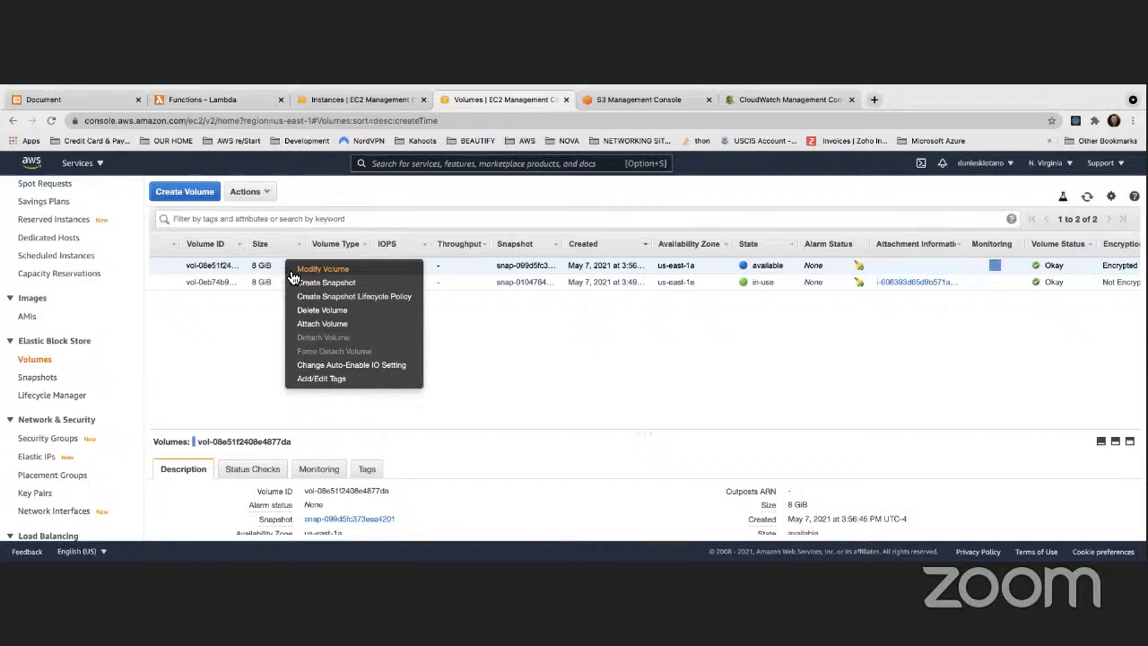
pyautogui.click(321, 310)
pyautogui.click(748, 412)
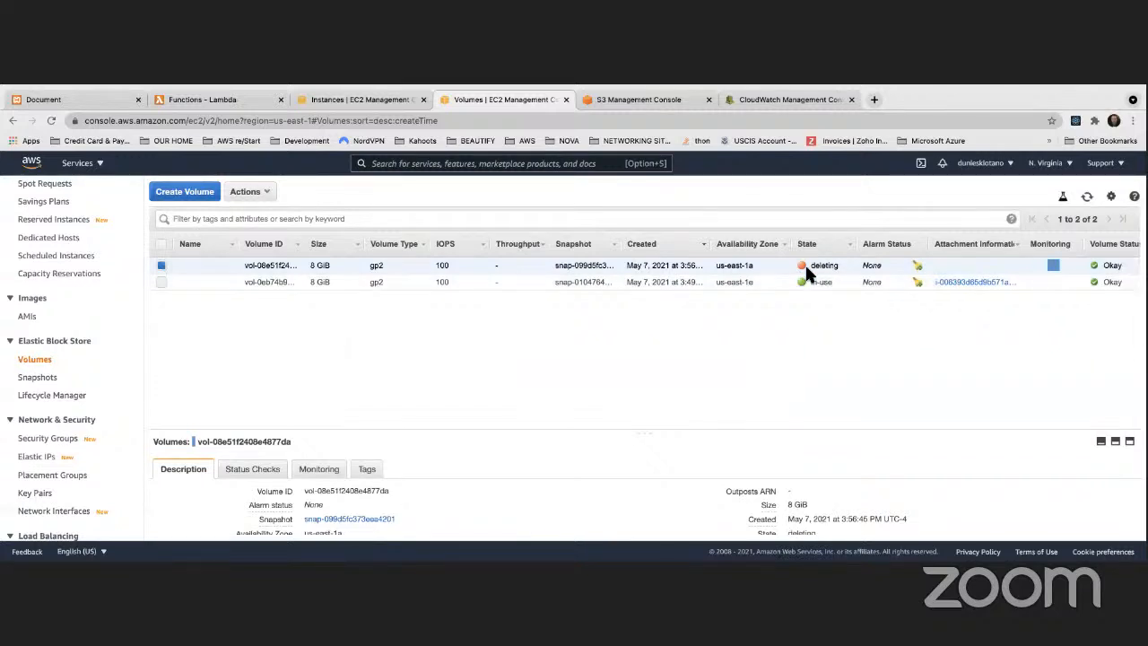
# Step: Start creating a volume from the myVolumeSnapshot snapshot and set its size to 8 GiB
pyautogui.click(37, 377)
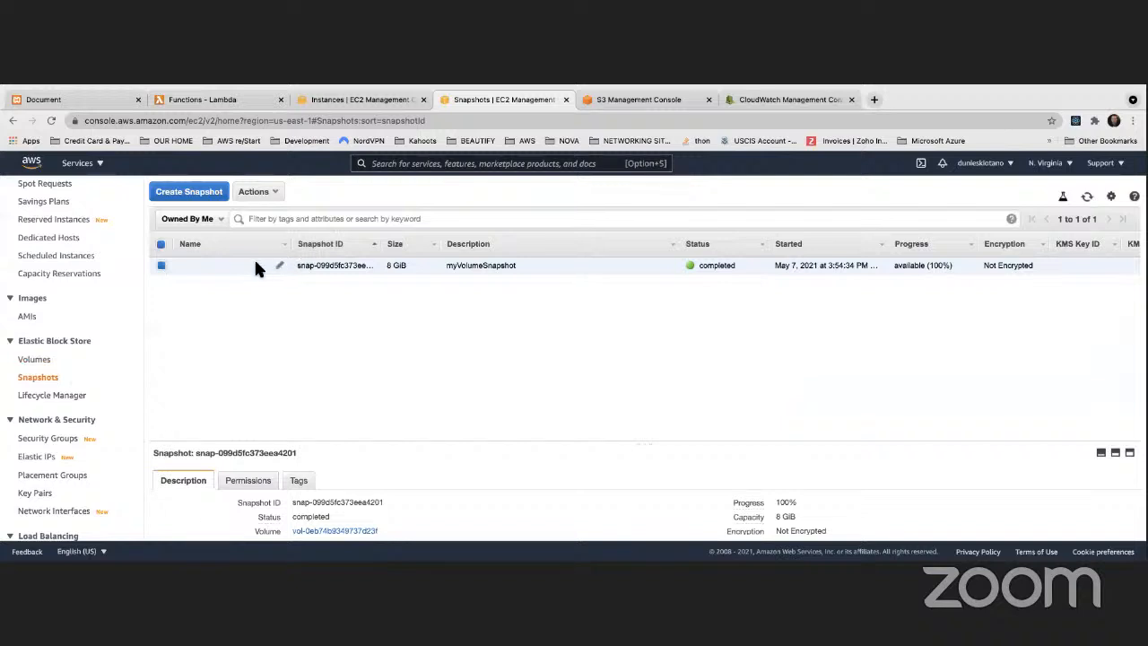
pyautogui.rightClick(256, 268)
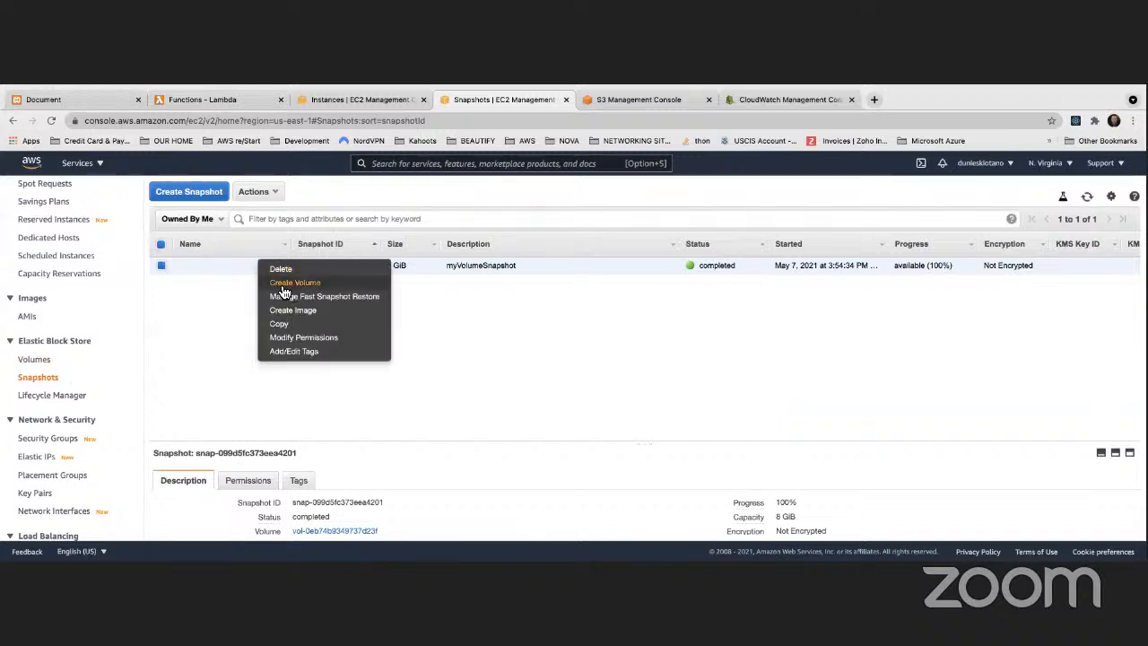
pyautogui.click(288, 283)
pyautogui.scroll(-2, 220, 321)
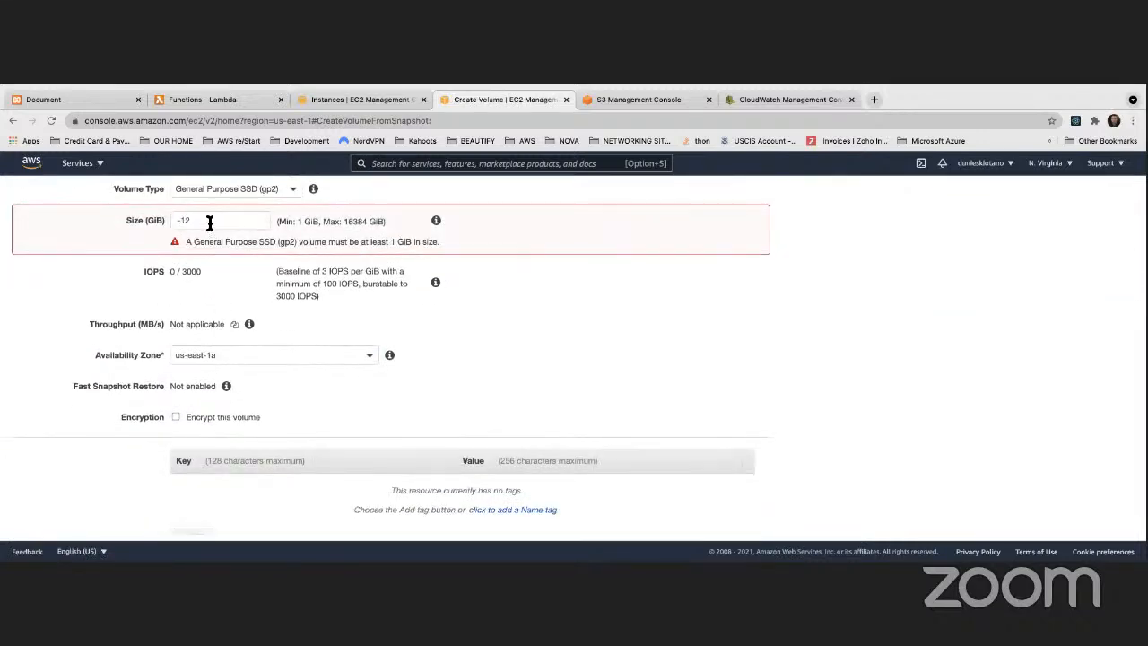
pyautogui.click(163, 221)
pyautogui.moveTo(190, 219); pyautogui.dragTo(157, 216)
pyautogui.write('8')
pyautogui.click(675, 256)
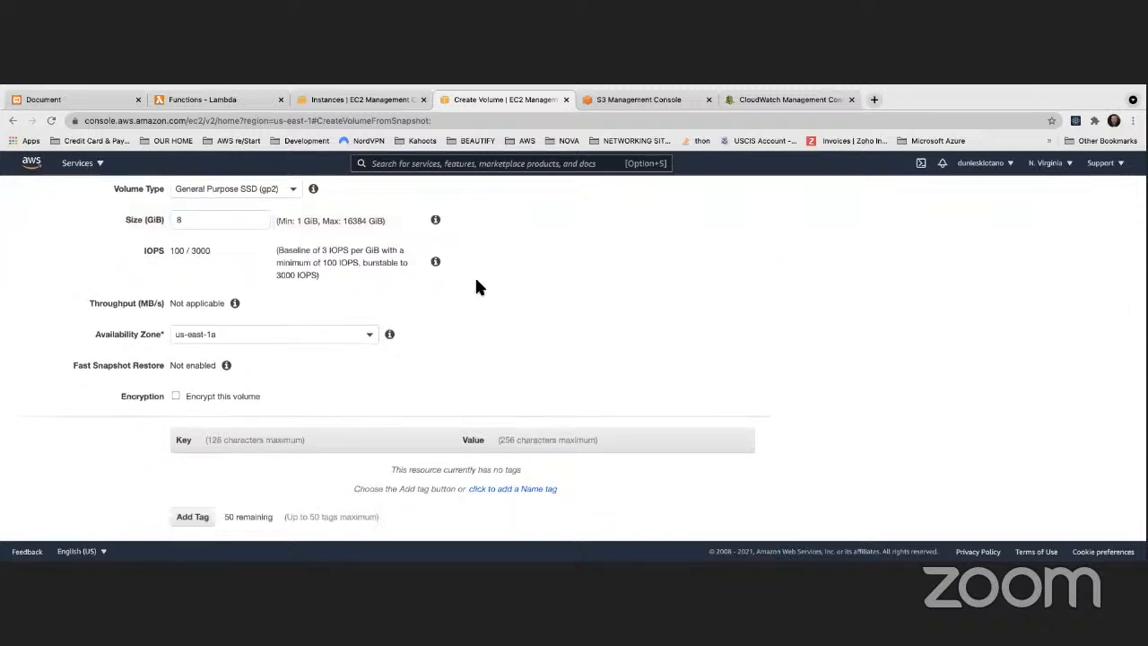
# Step: Set the new volume's availability zone to us-east-1e
pyautogui.scroll(-2, 261, 290)
pyautogui.click(257, 301)
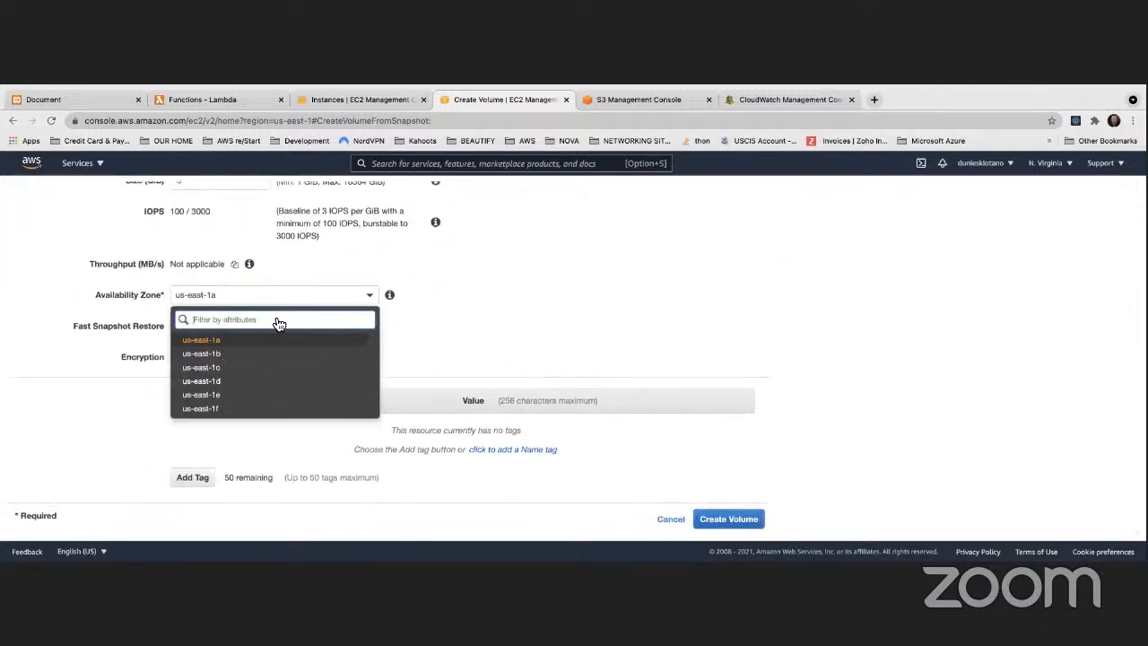
pyautogui.click(212, 398)
pyautogui.click(597, 337)
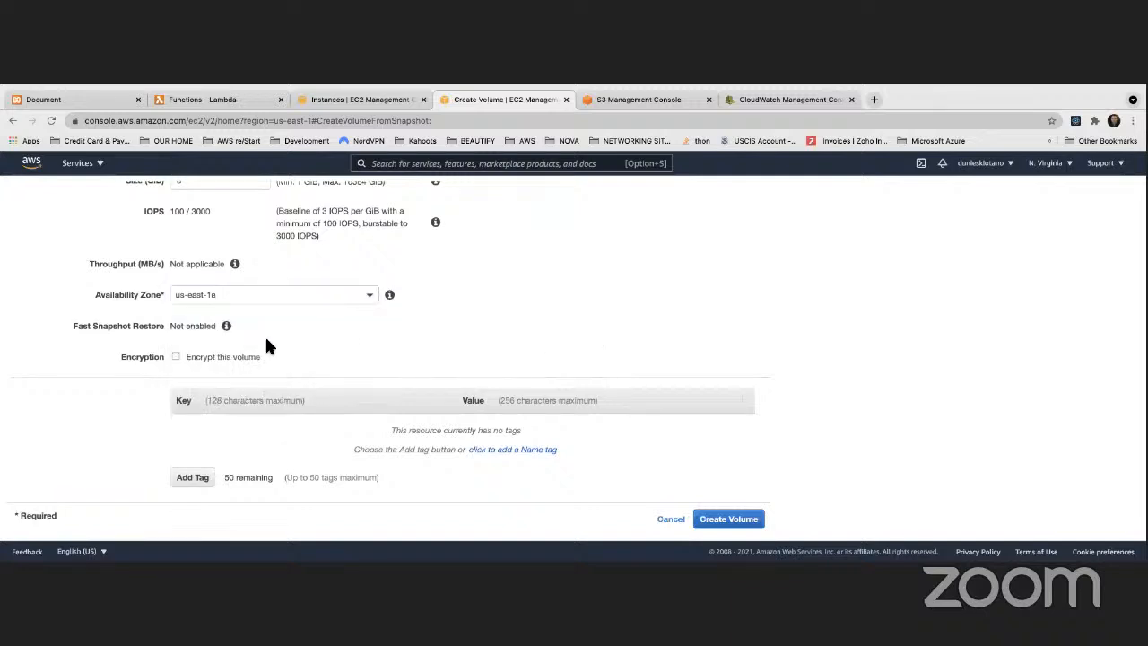
# Step: Enable encryption with the KMS key described as "key used to encrypt objects in my bucket" and review the volume settings
pyautogui.click(175, 352)
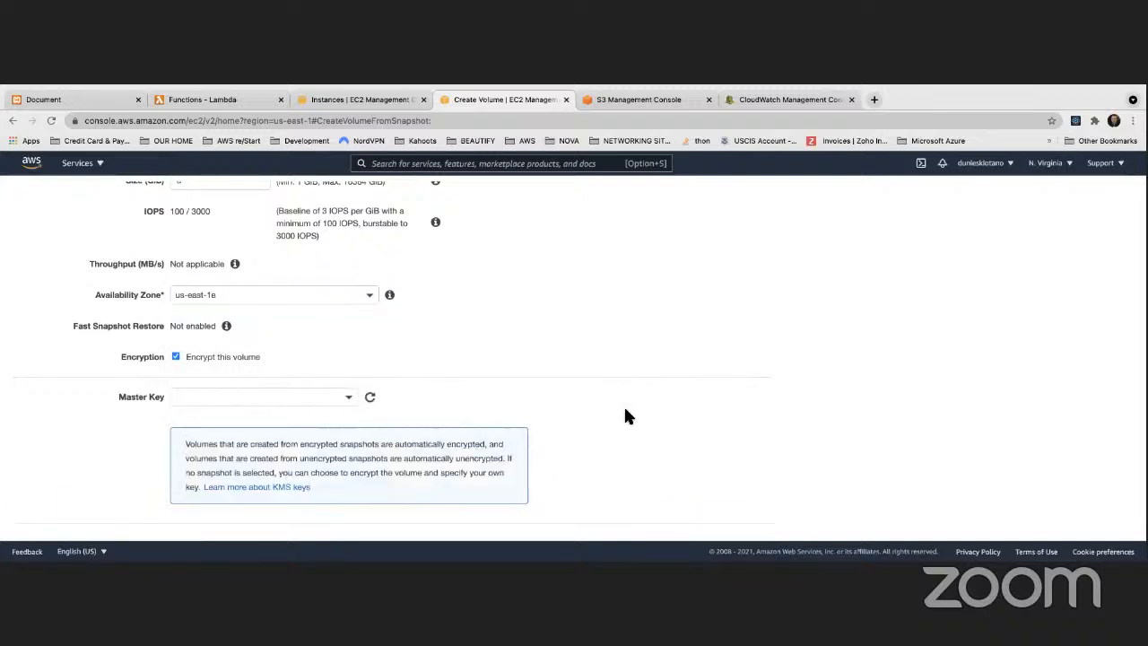
pyautogui.click(355, 403)
pyautogui.click(257, 455)
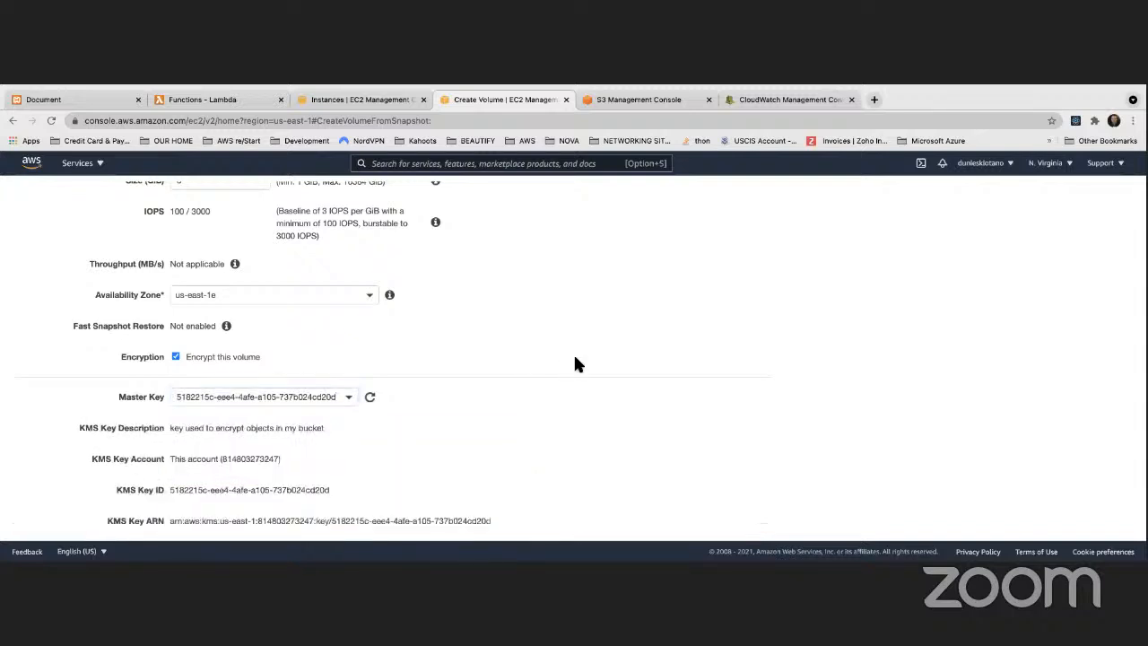
pyautogui.scroll(-5, 542, 363)
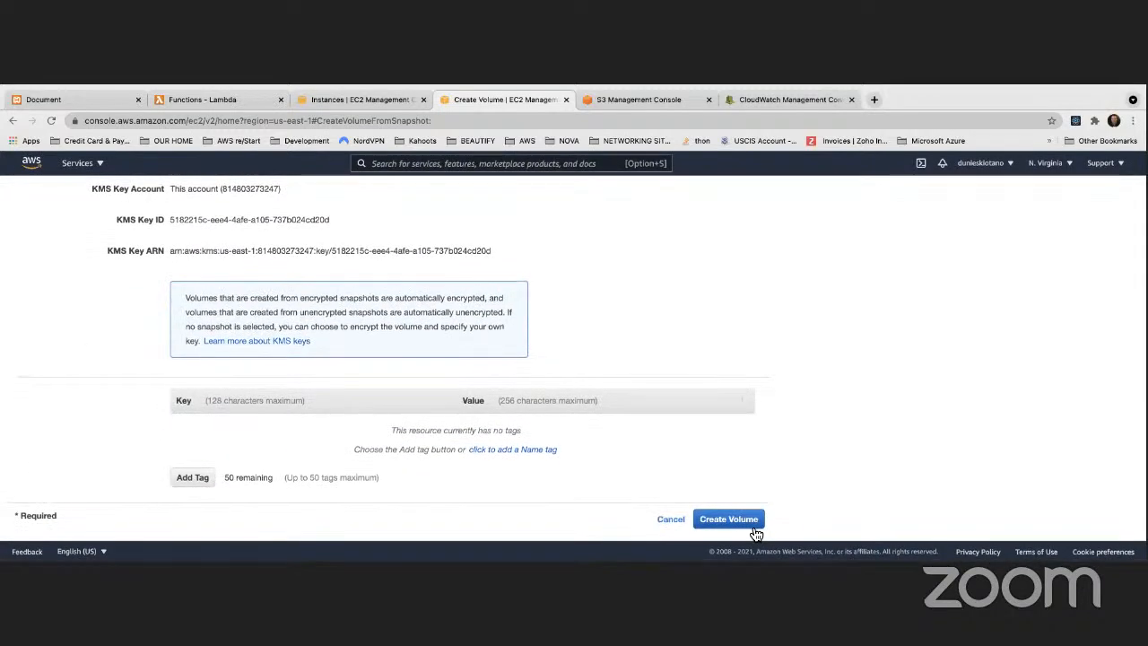
pyautogui.scroll(10, 576, 415)
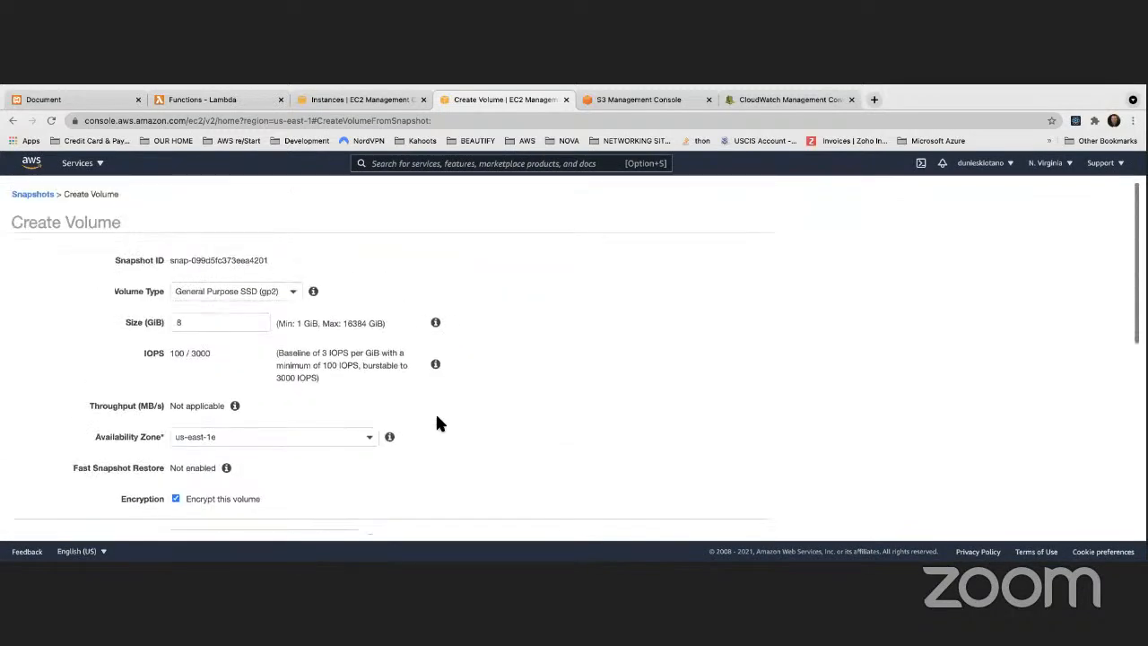
pyautogui.scroll(-2, 240, 384)
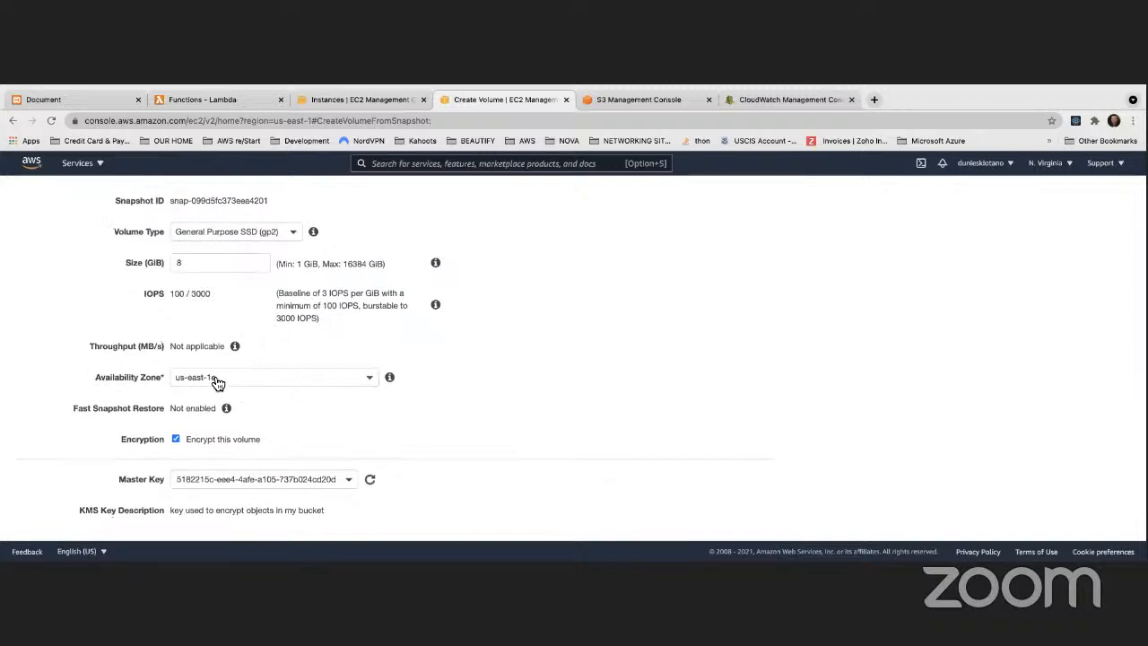
# Step: Create the encrypted volume from the snapshot with the configured settings and close the request confirmation
pyautogui.scroll(-6, 216, 383)
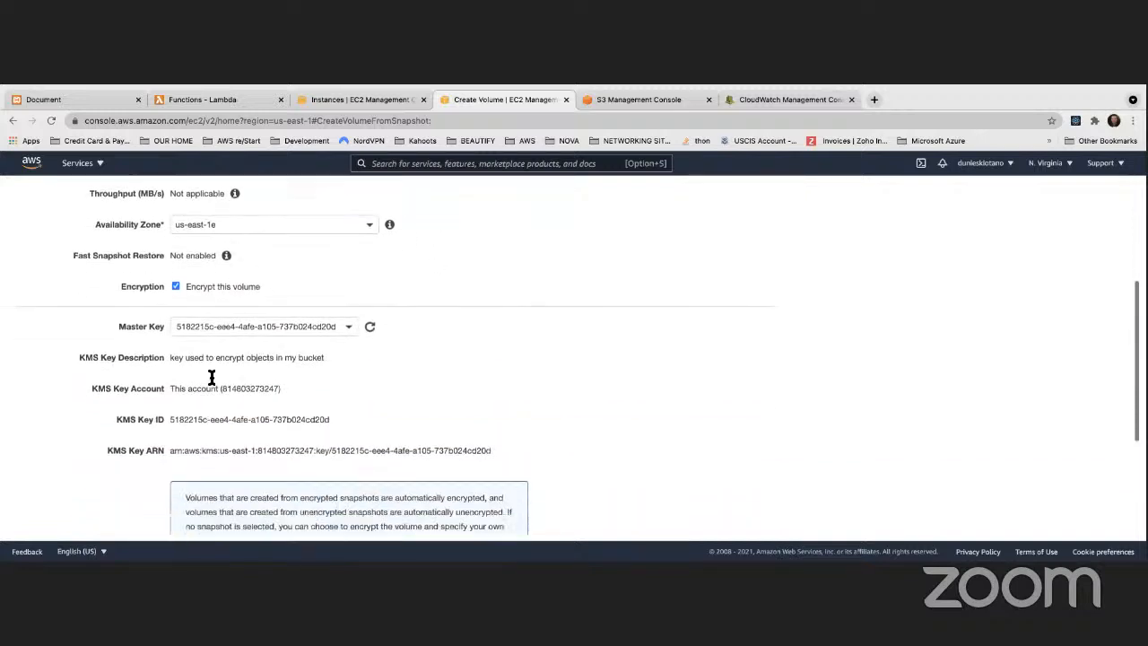
pyautogui.scroll(-5, 210, 377)
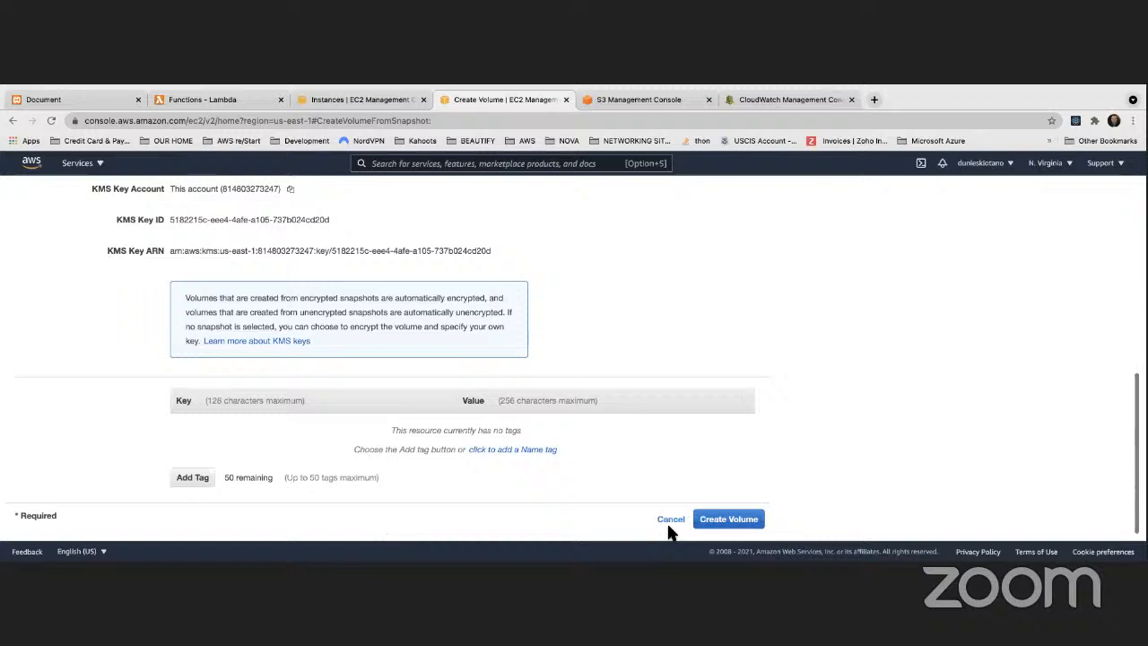
pyautogui.click(726, 520)
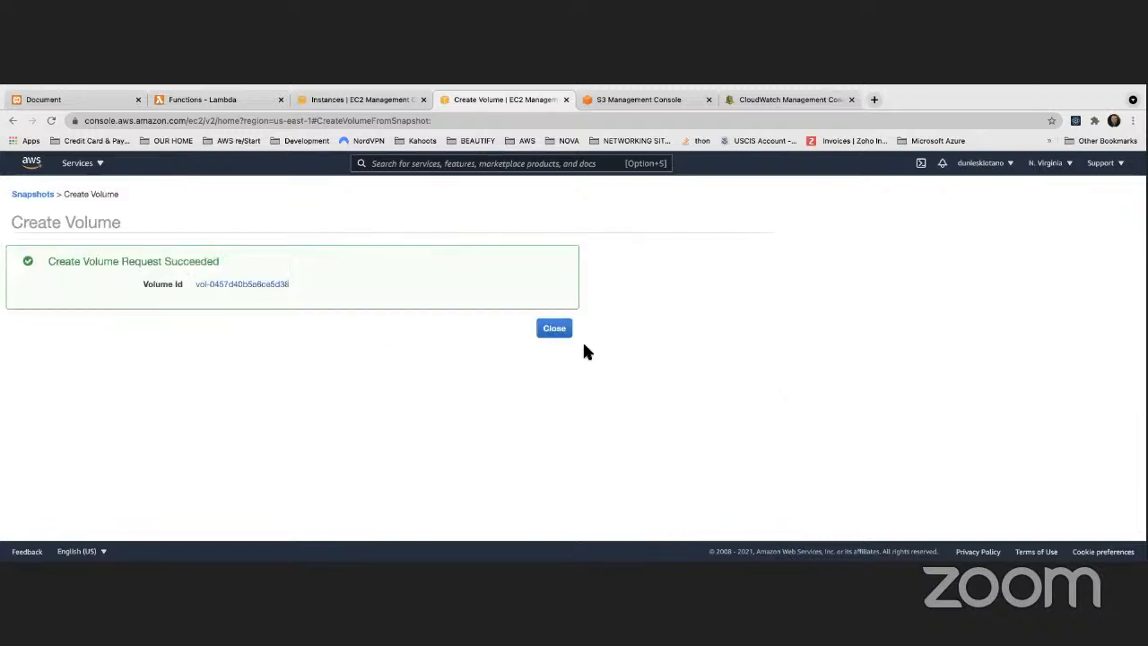
pyautogui.click(562, 332)
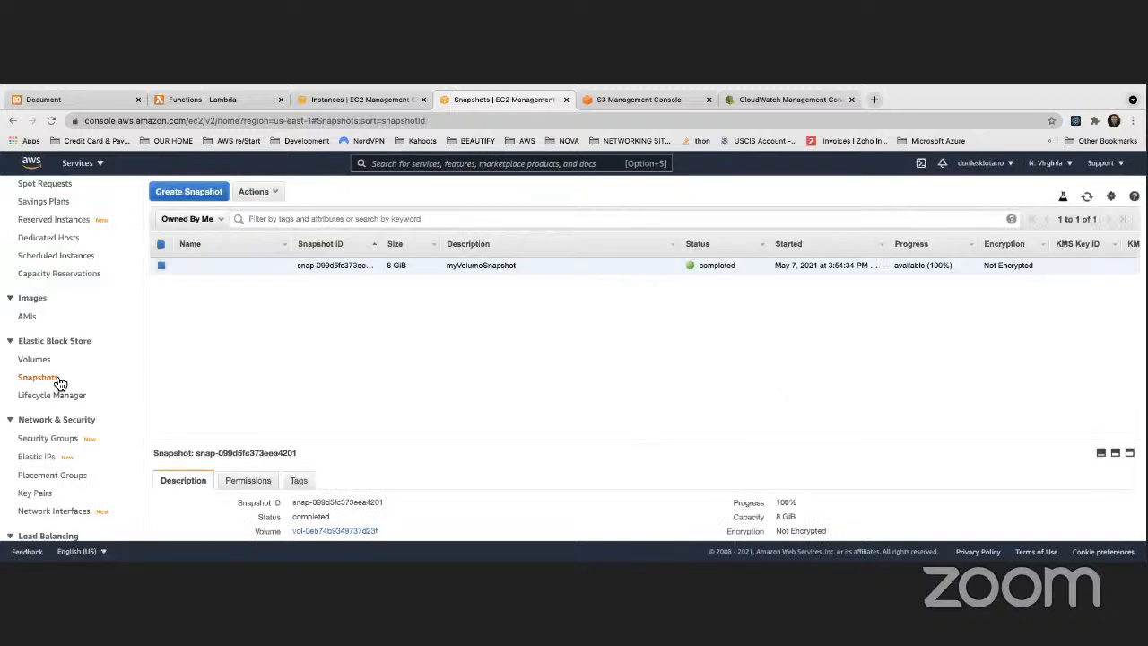
# Step: Open the EBS volumes list, refresh it and check both volumes' state, availability zone, attachment and encryption
pyautogui.scroll(-1, 59, 383)
pyautogui.click(39, 333)
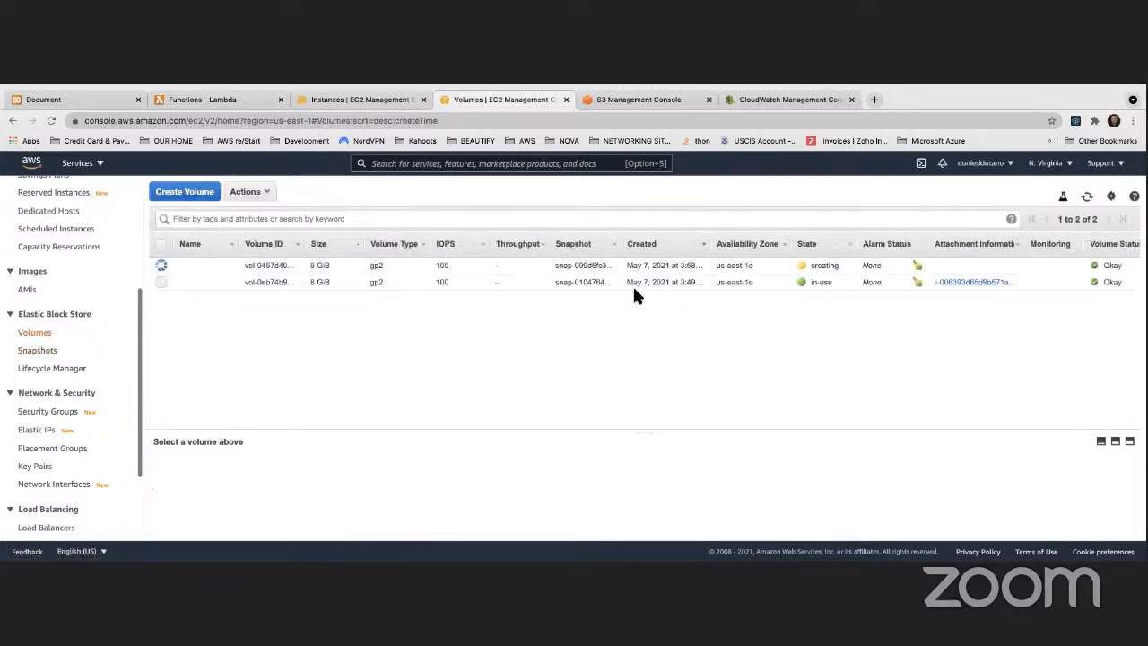
pyautogui.hscroll(1, 416, 260)
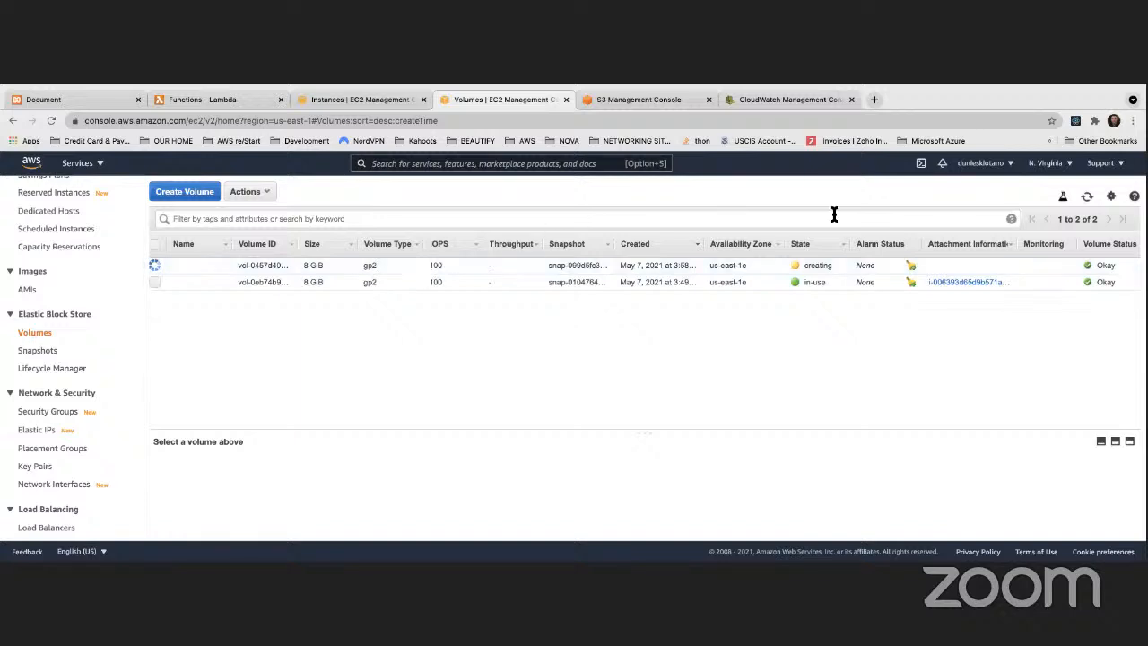
pyautogui.click(1088, 198)
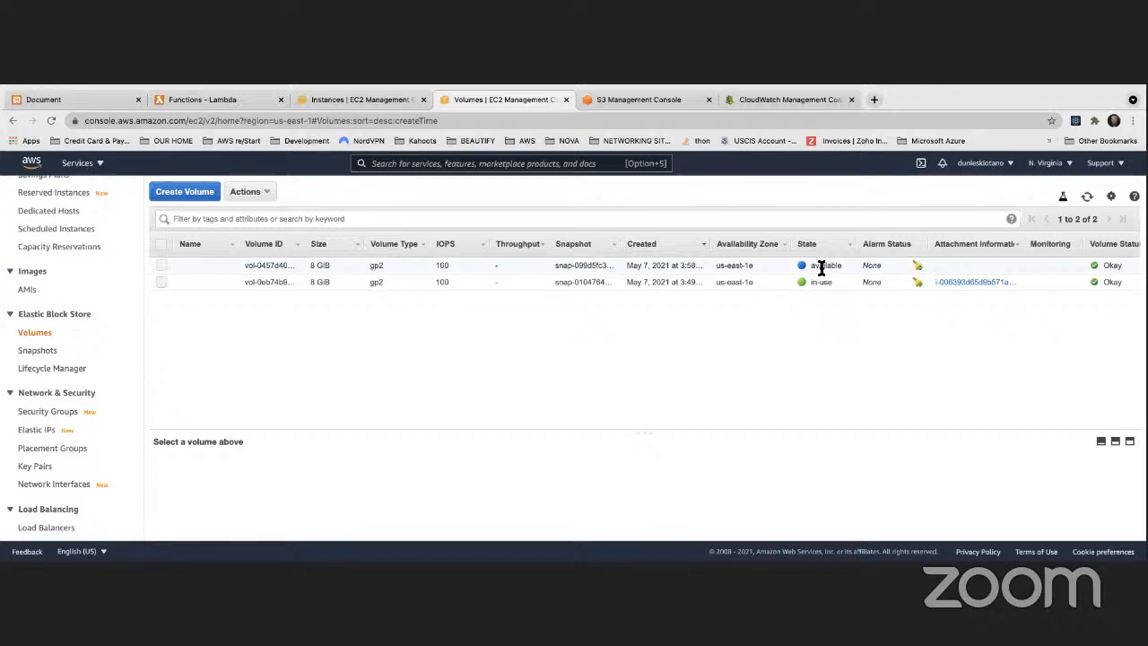
pyautogui.hscroll(2, 802, 267)
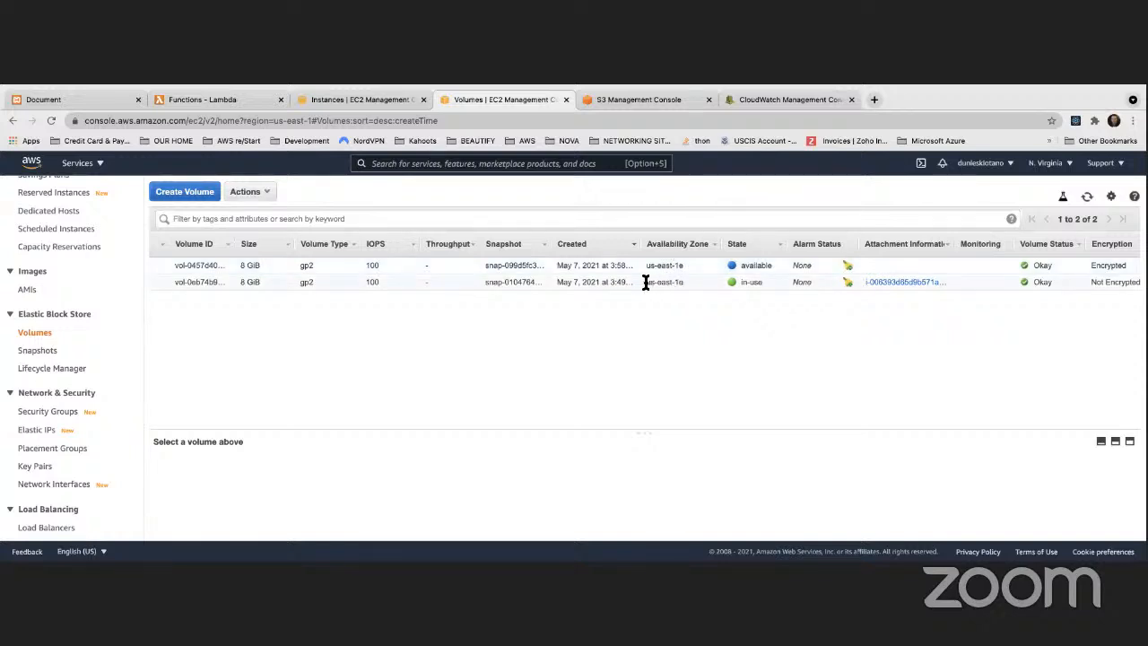
pyautogui.click(679, 281)
pyautogui.hscroll(5, 840, 274)
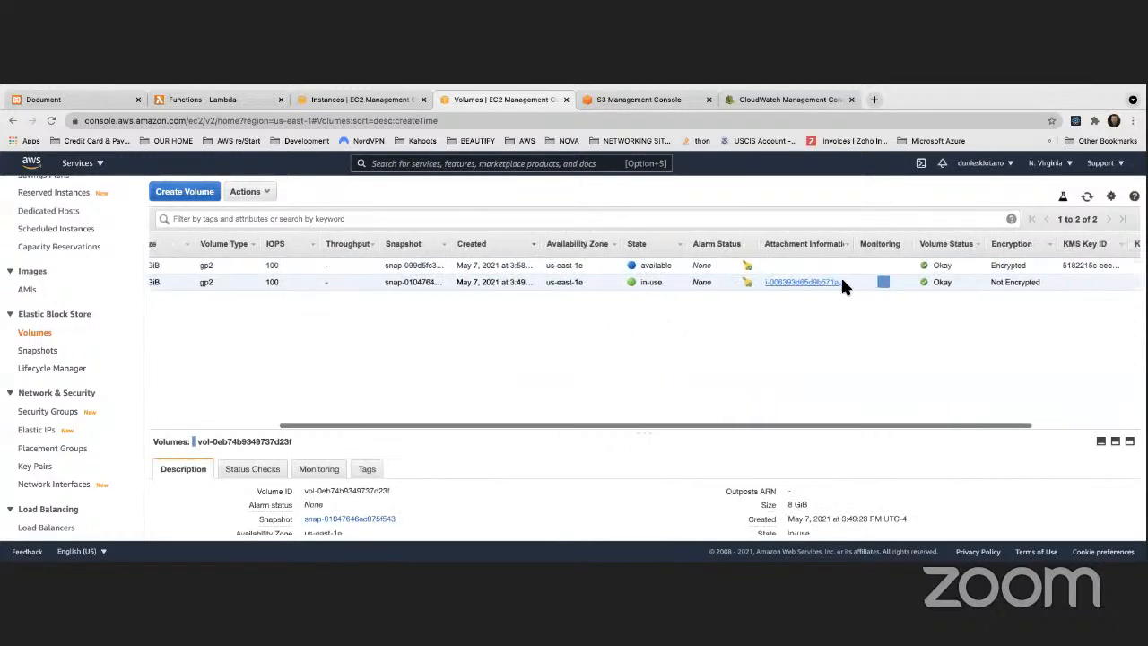
# Step: Attach the available encrypted volume to the running instance in us-east-1e as device /dev/sdf
pyautogui.click(905, 266)
pyautogui.hscroll(-5, 574, 261)
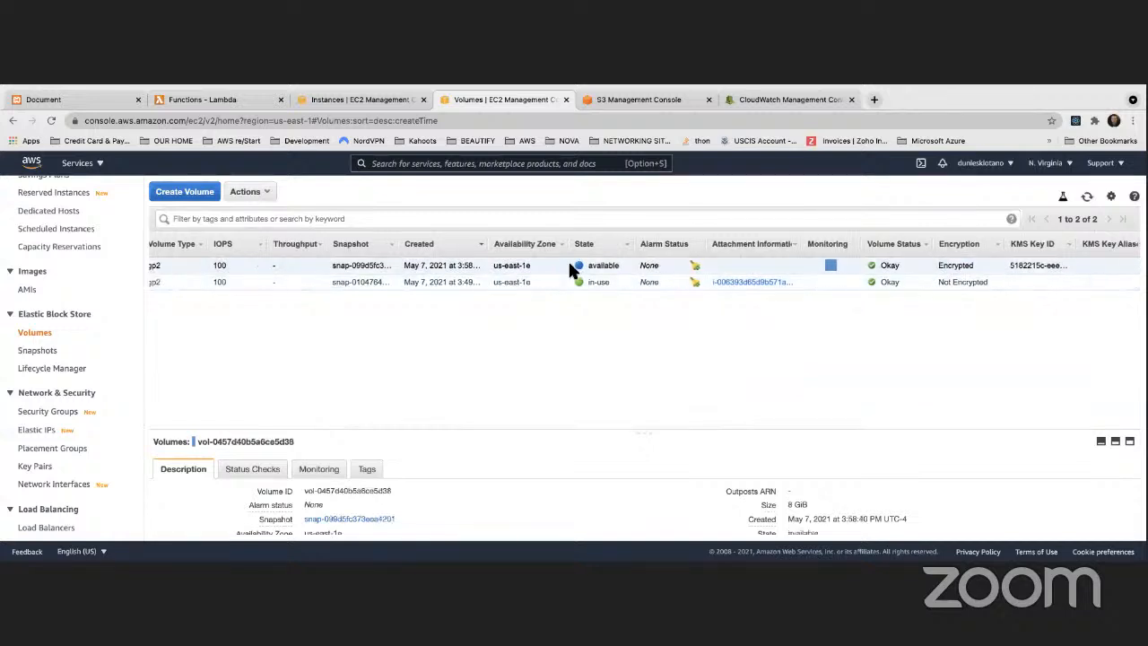
pyautogui.rightClick(509, 260)
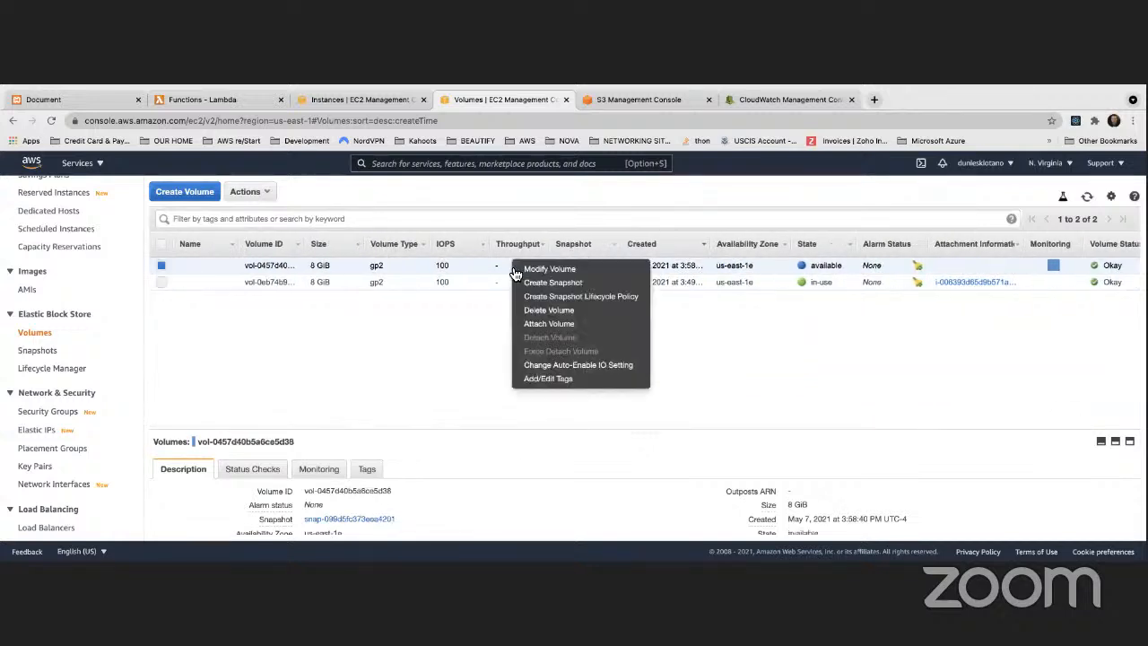
pyautogui.click(543, 327)
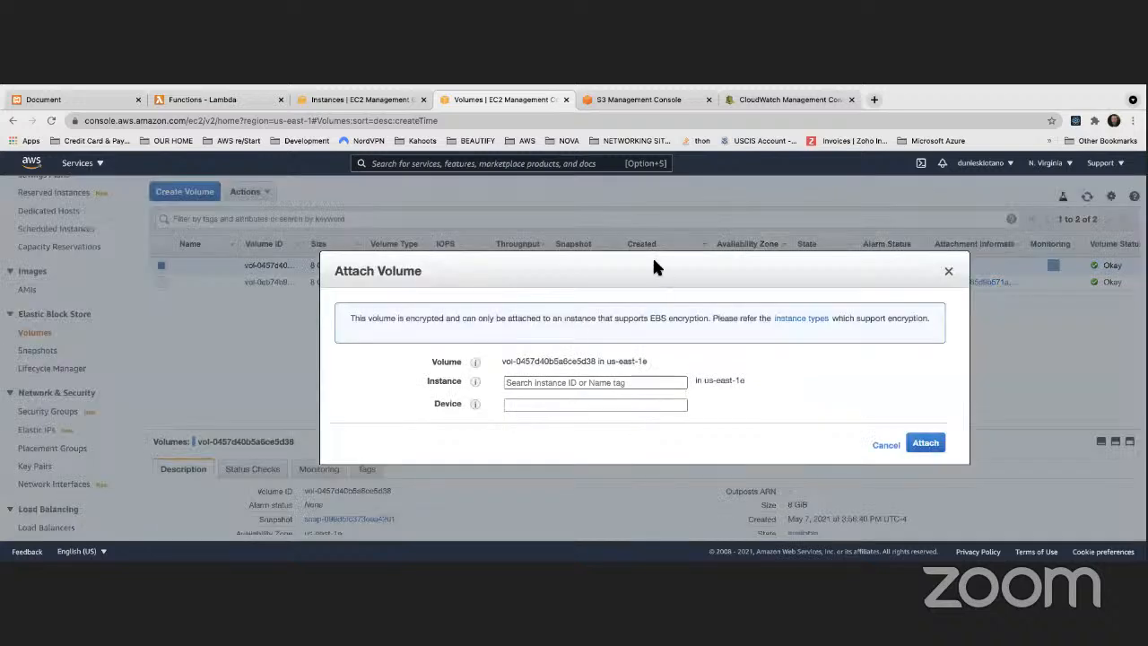
pyautogui.click(593, 383)
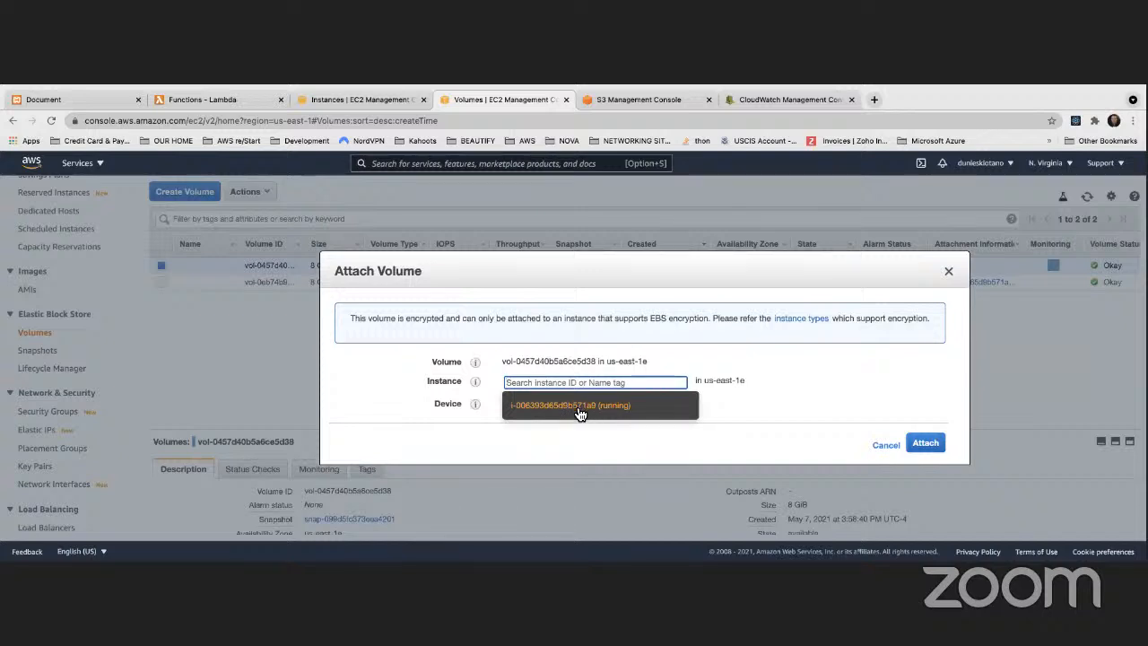
pyautogui.click(579, 412)
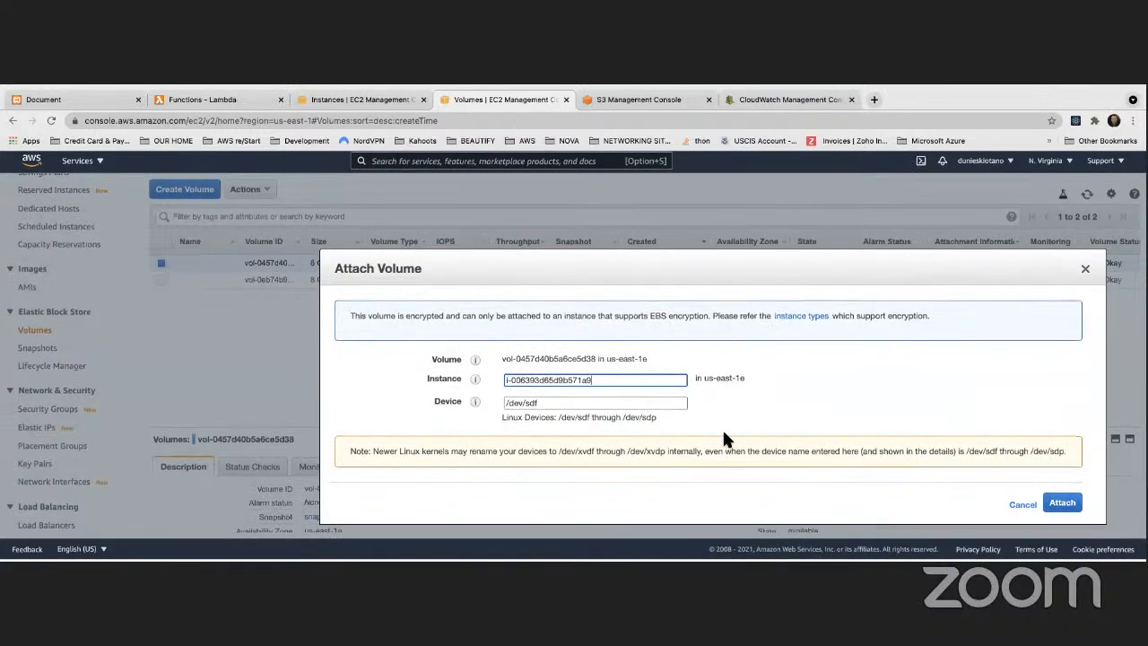
pyautogui.moveTo(538, 403)
pyautogui.mouseDown()
pyautogui.moveTo(501, 406)
pyautogui.moveTo(531, 405)
pyautogui.mouseUp()
pyautogui.click(863, 407)
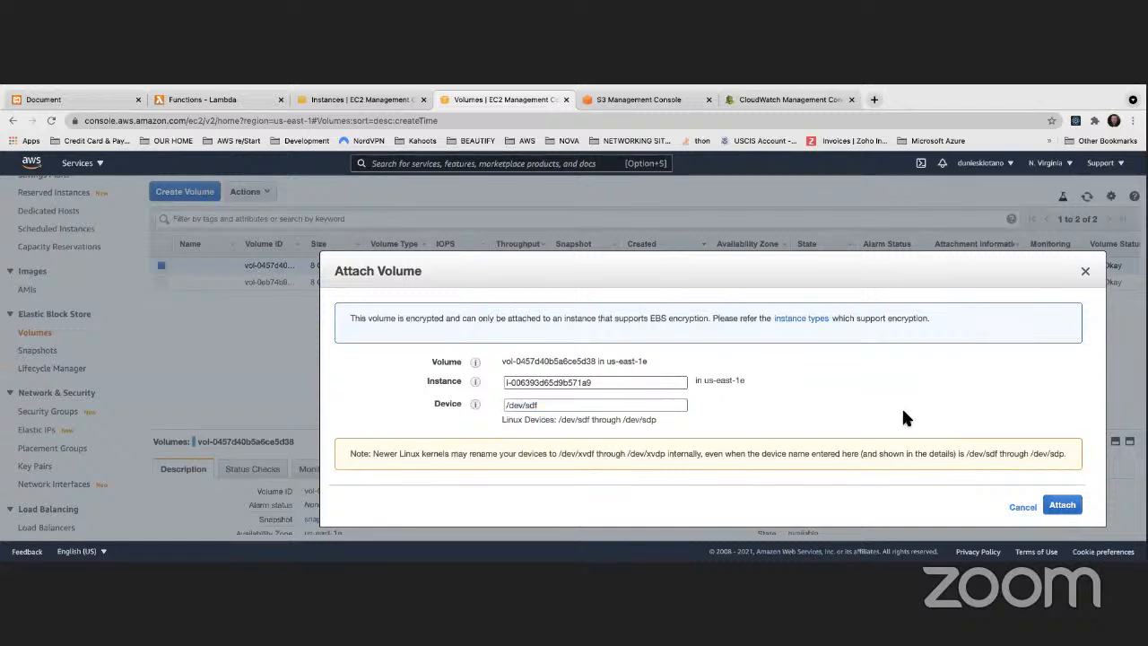
pyautogui.click(1061, 505)
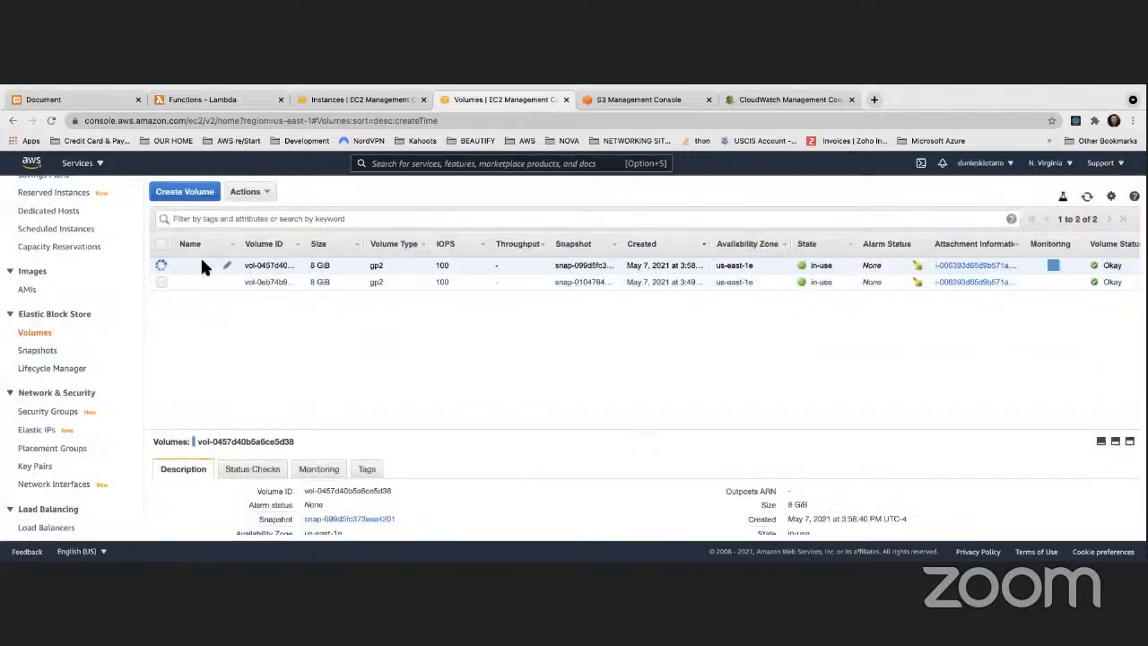
# Step: Refresh the volumes list and the page to check the newly attached volume's state
pyautogui.click(1084, 200)
pyautogui.moveTo(832, 265); pyautogui.dragTo(803, 263)
pyautogui.click(52, 120)
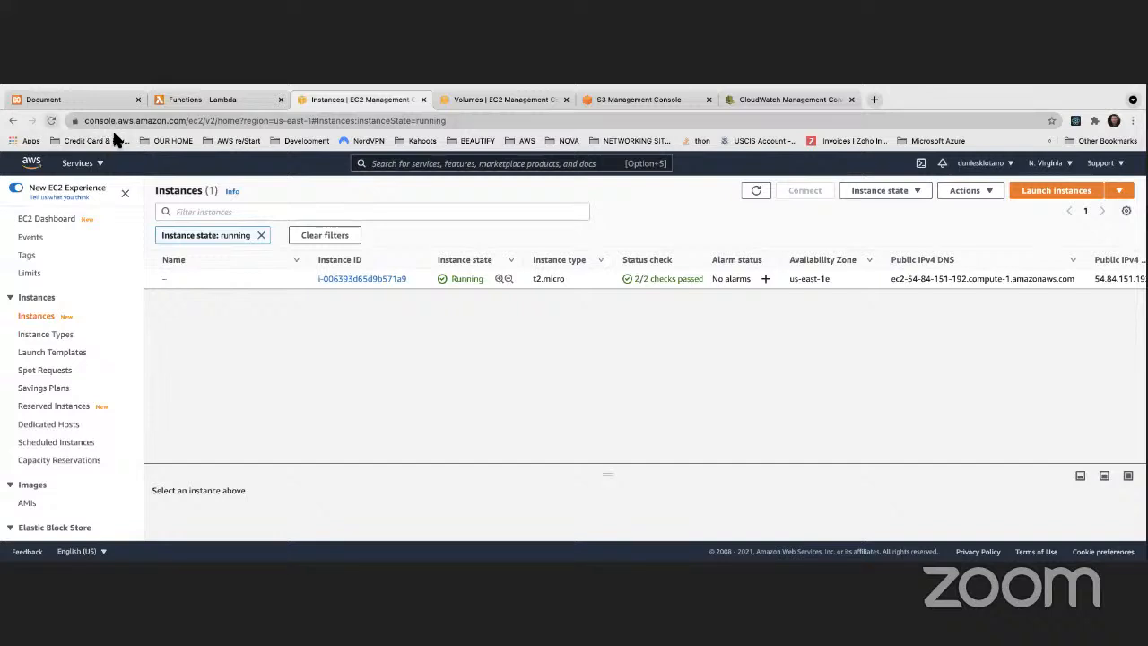
# Step: Open the running instance's storage details and examine both volumes' encryption, KMS key and delete-on-termination settings
pyautogui.click(383, 281)
pyautogui.scroll(-1, 538, 354)
pyautogui.scroll(-2, 529, 360)
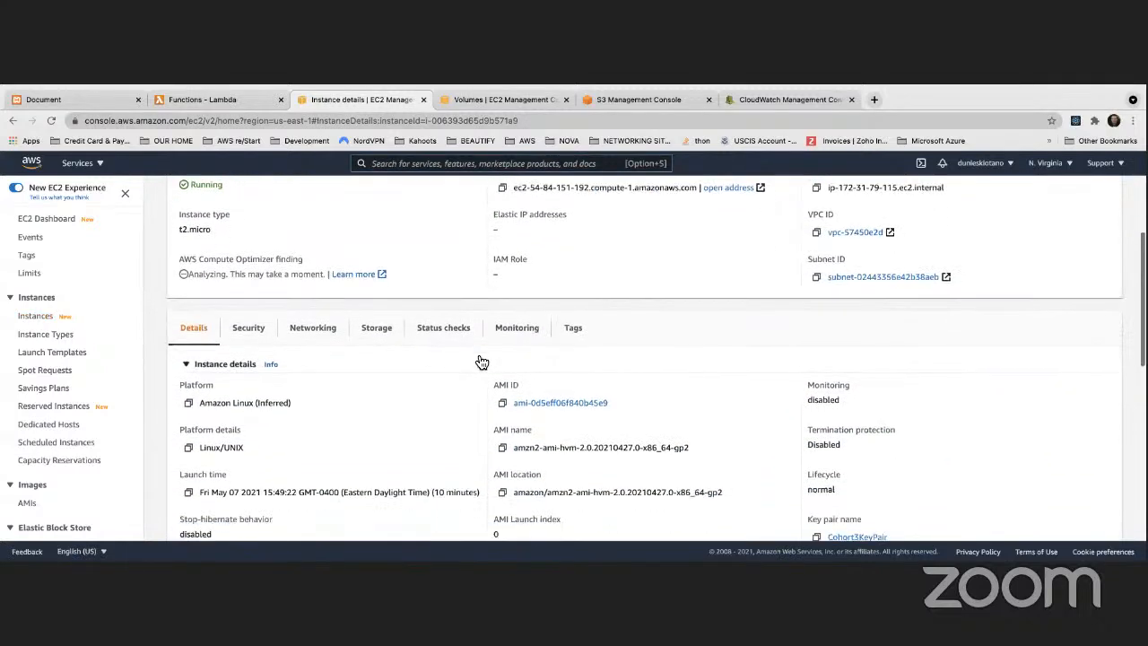
pyautogui.click(377, 328)
pyautogui.scroll(-3, 453, 352)
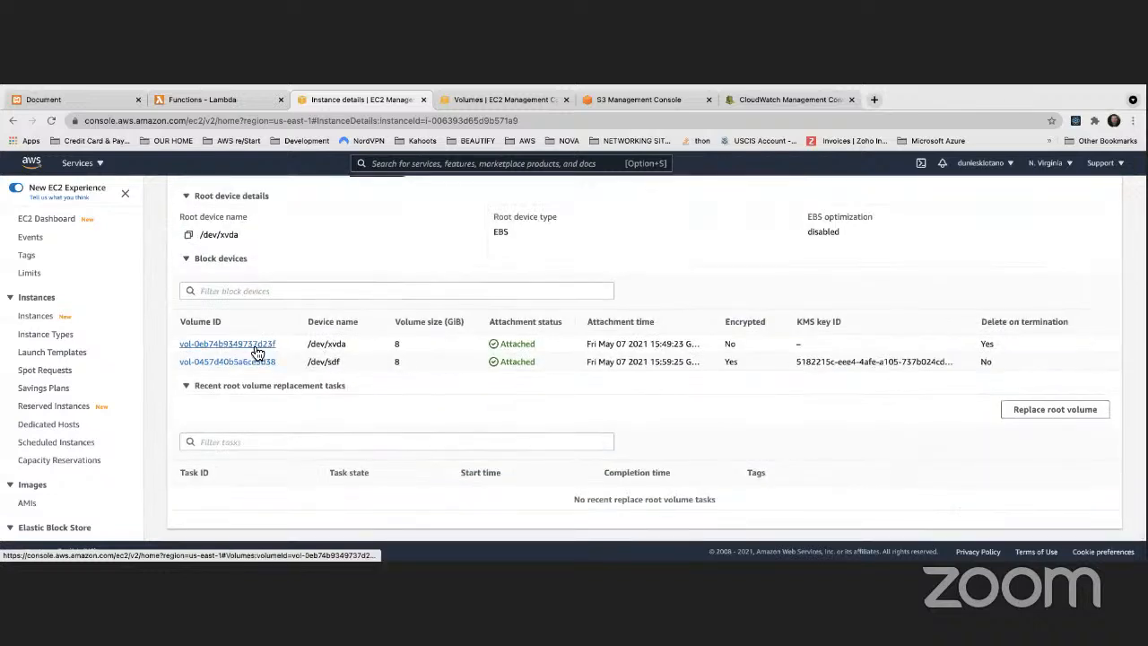
pyautogui.doubleClick(735, 361)
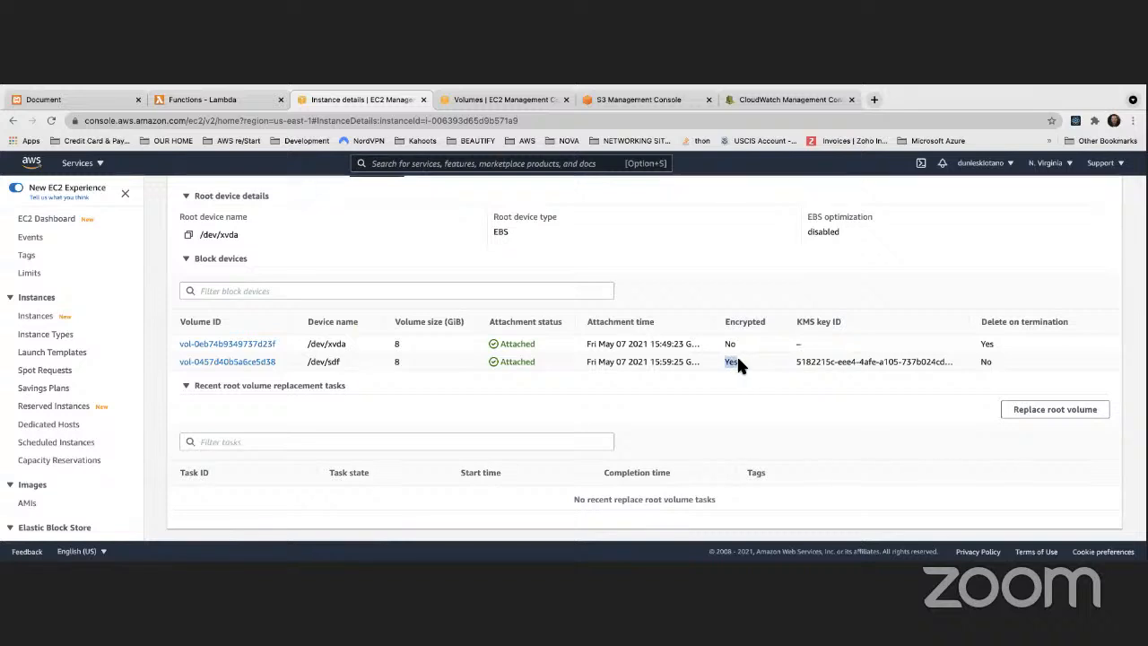
pyautogui.keyDown('shift'); pyautogui.click(931, 362); pyautogui.keyUp('shift')
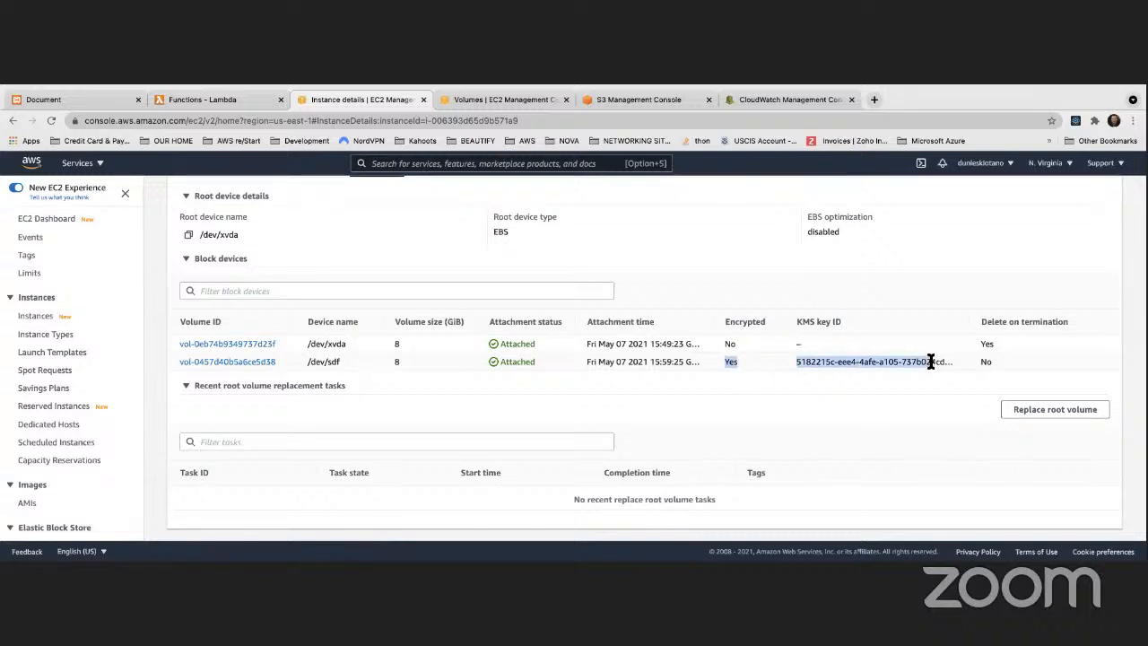
pyautogui.doubleClick(730, 344)
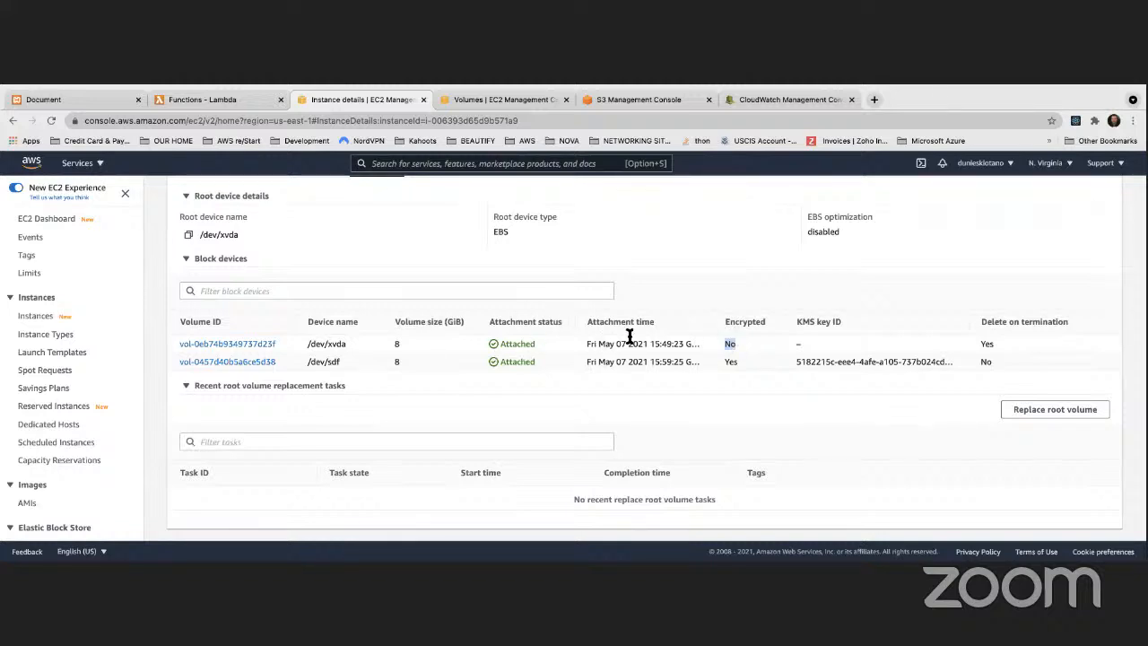
pyautogui.moveTo(972, 340); pyautogui.dragTo(994, 342)
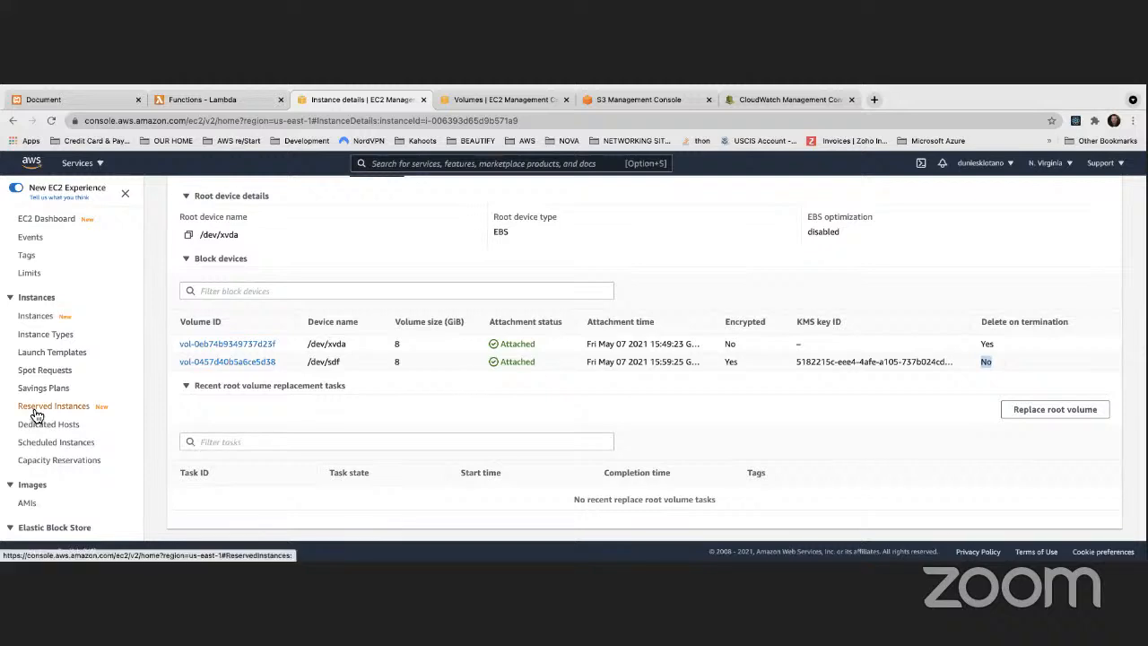
# Step: Compare the sizes of the /dev/xvda and /dev/sdf volumes among the instance's block devices
pyautogui.scroll(-3, 35, 408)
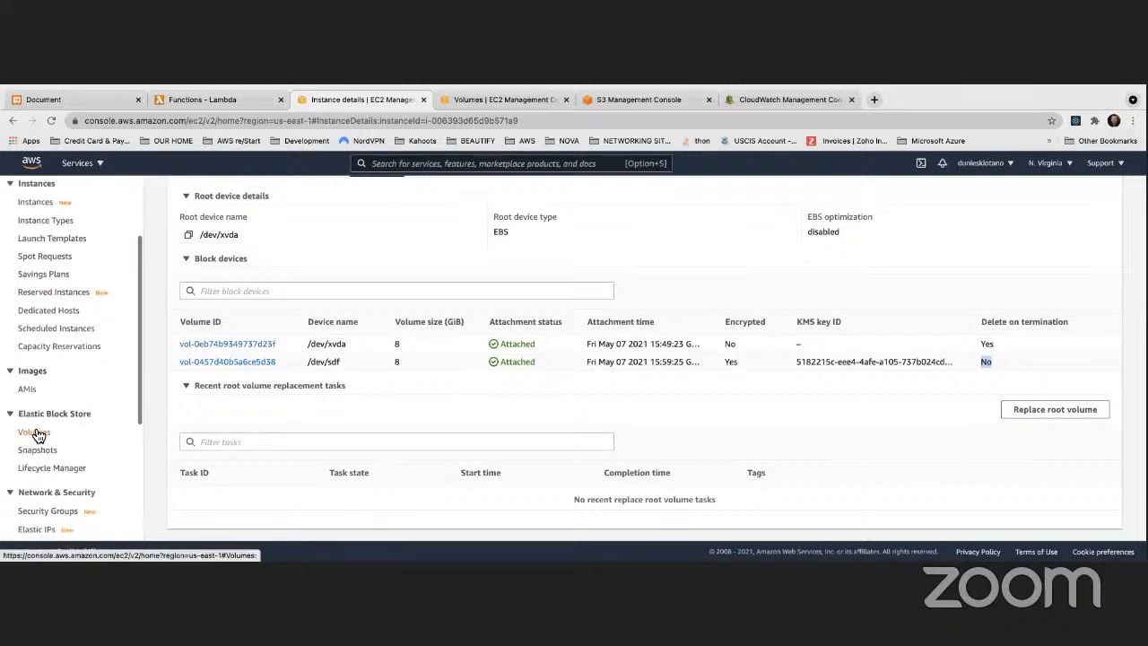
pyautogui.scroll(1, 443, 402)
pyautogui.scroll(3, 442, 400)
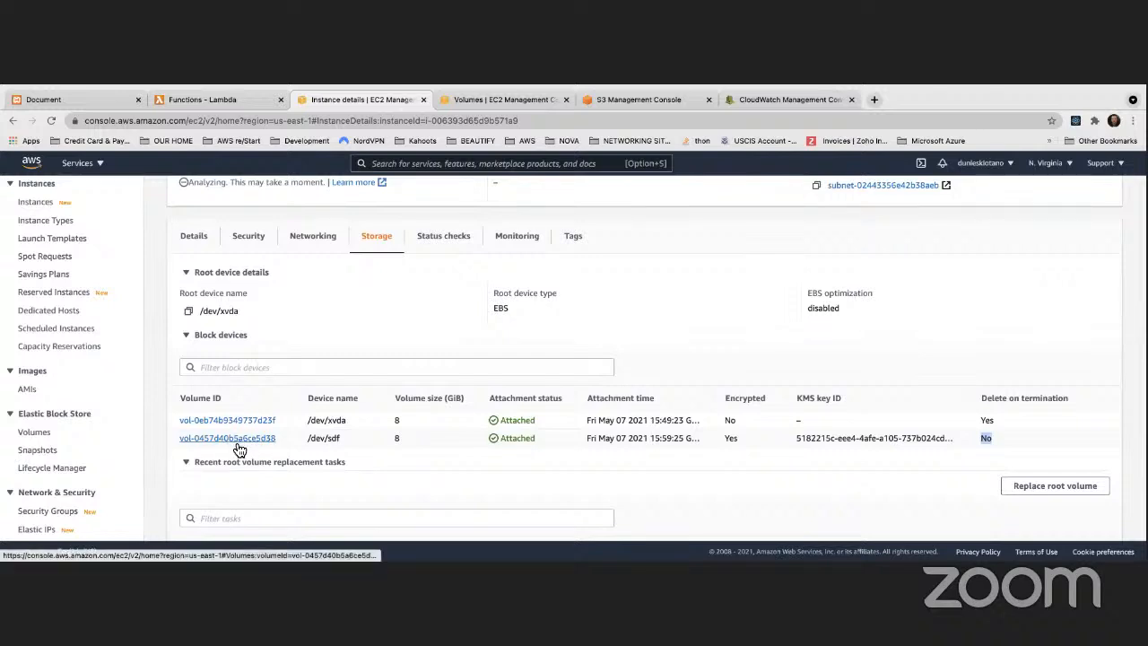
pyautogui.click(394, 422)
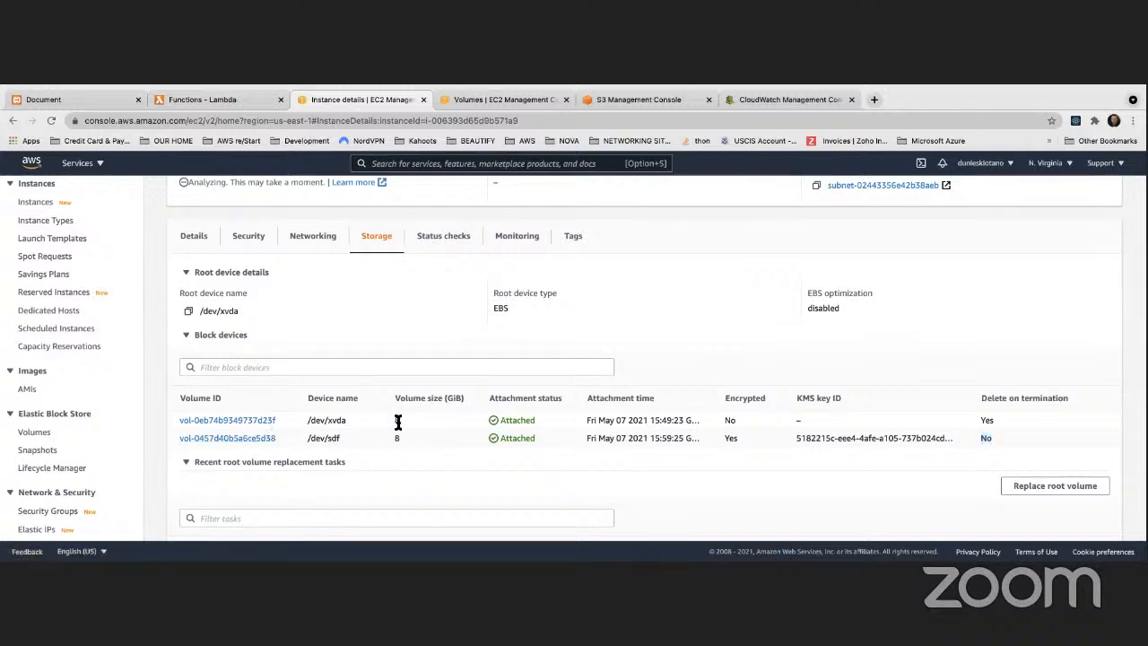
pyautogui.doubleClick(397, 420)
pyautogui.scroll(-1, 378, 400)
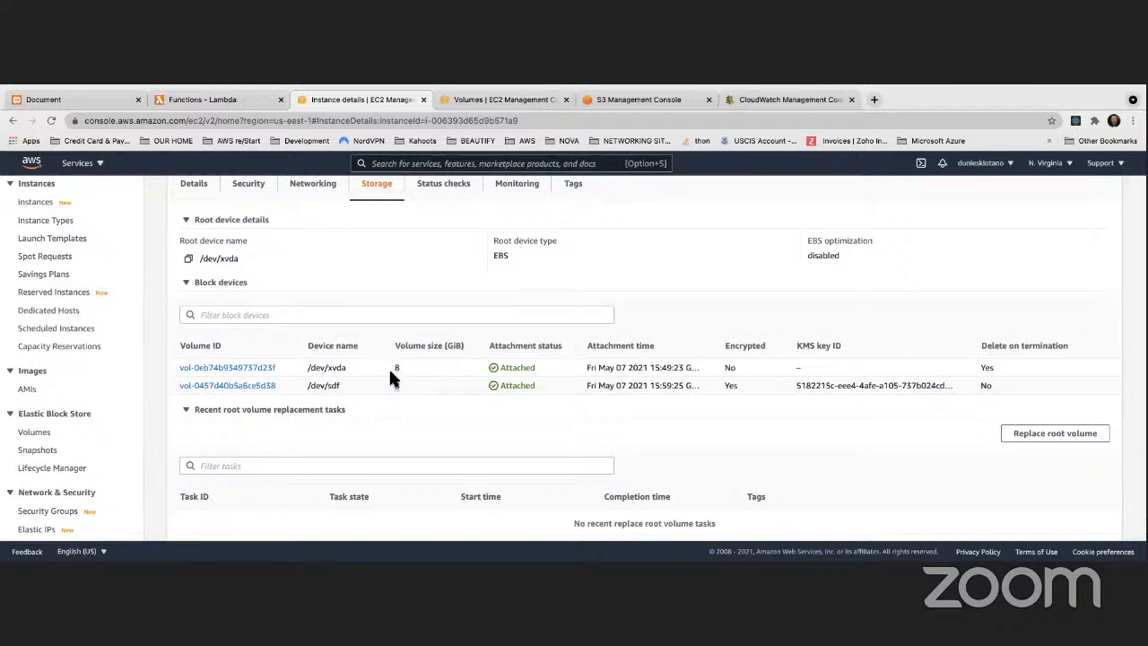
pyautogui.scroll(-1, 403, 363)
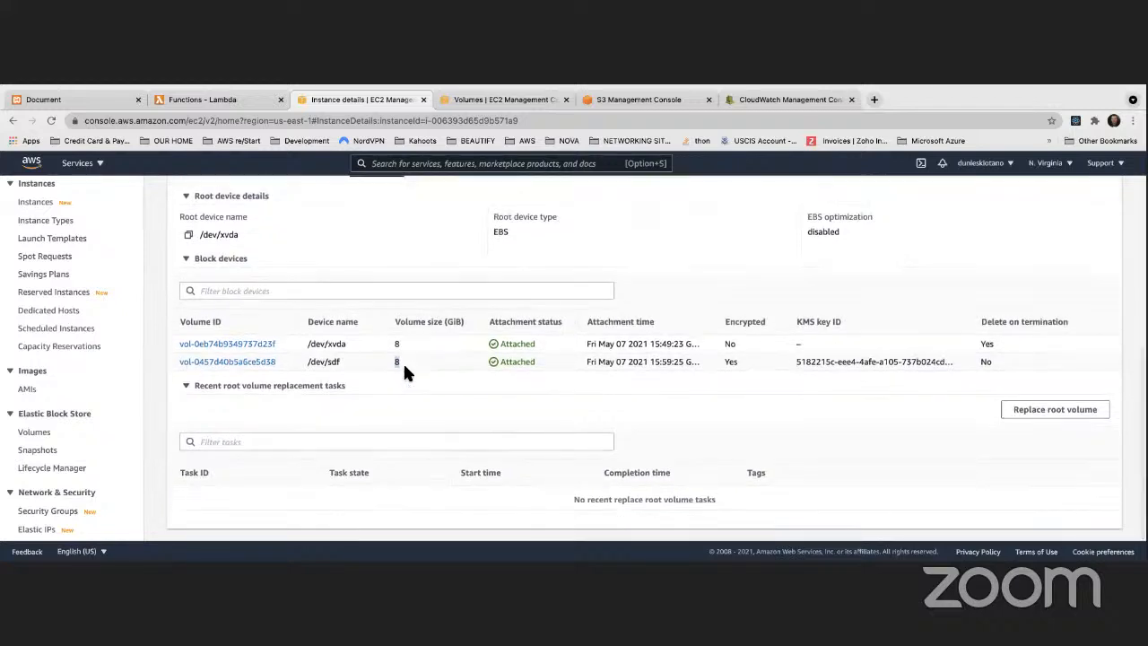
# Step: Connect to the running instance through EC2 Instance Connect as ec2-user
pyautogui.scroll(2, 403, 363)
pyautogui.scroll(3, 404, 370)
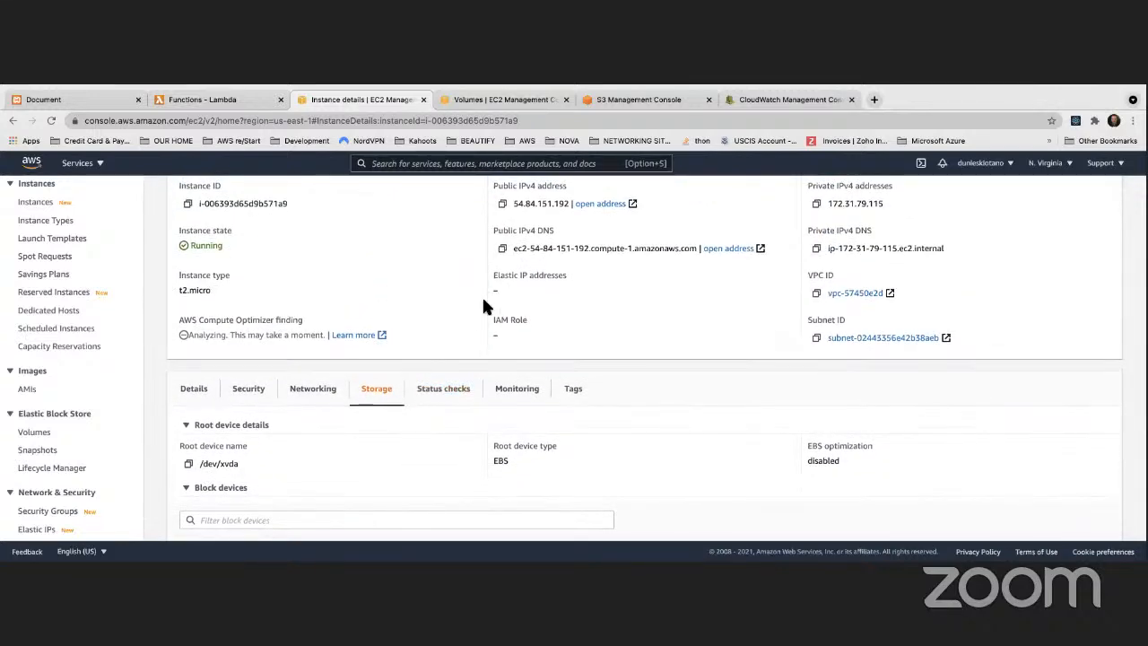
pyautogui.scroll(2, 482, 305)
pyautogui.click(980, 228)
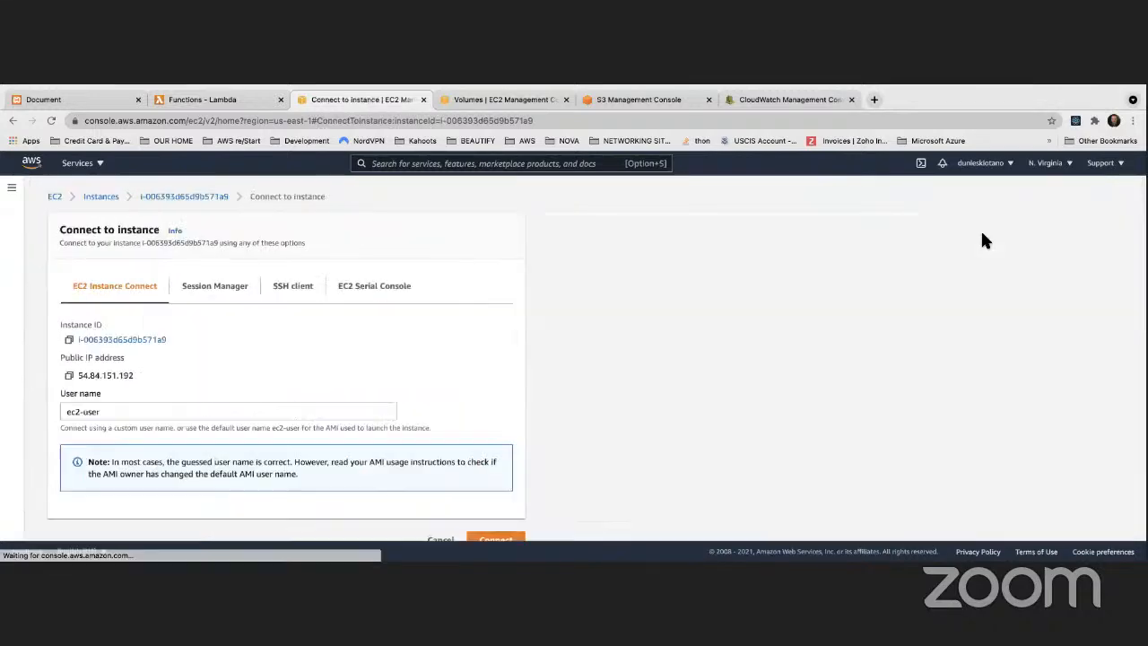
pyautogui.scroll(-1, 445, 448)
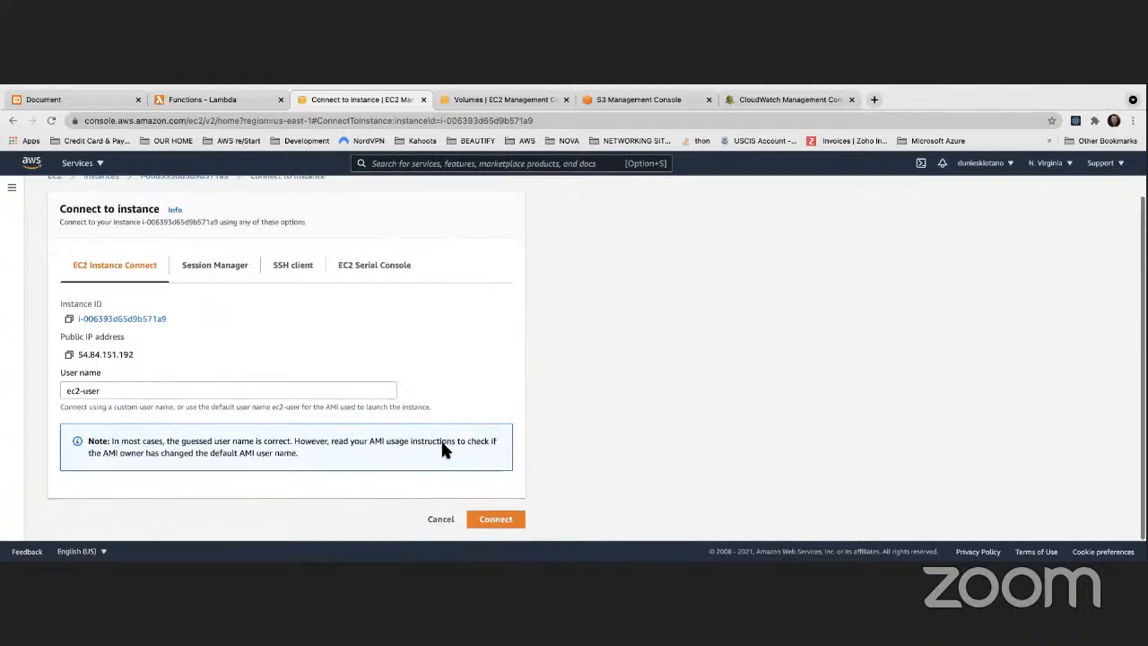
pyautogui.click(496, 518)
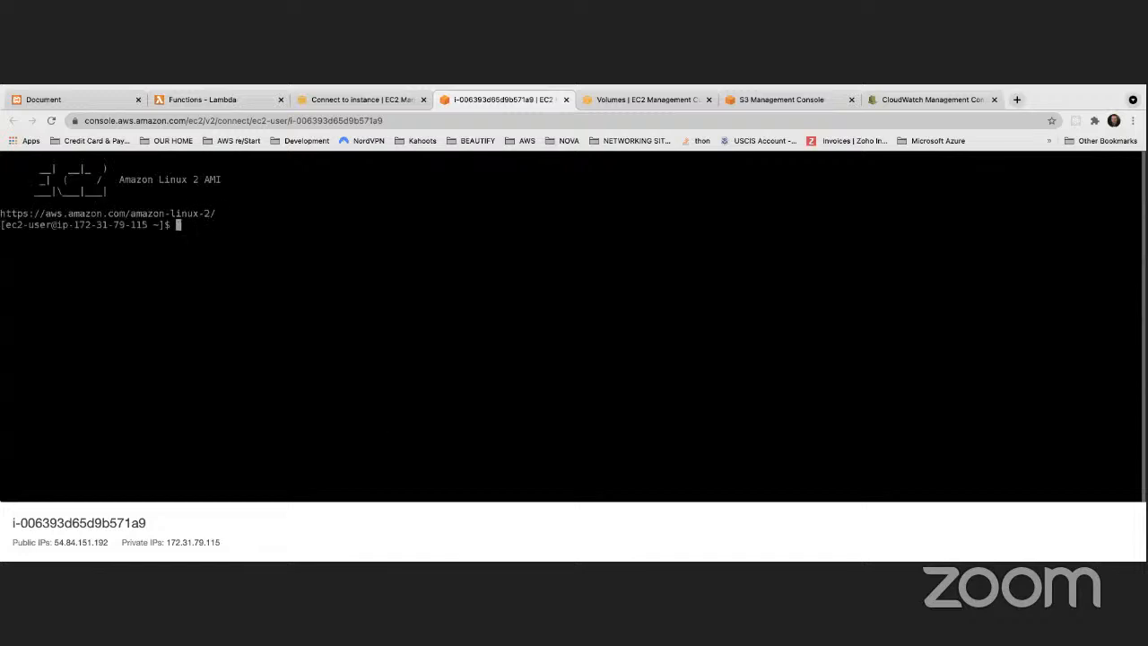
# Step: Check the instance's mounted file systems with df -h and return to the full list of instances
pyautogui.write('df -h')
pyautogui.press('Return')
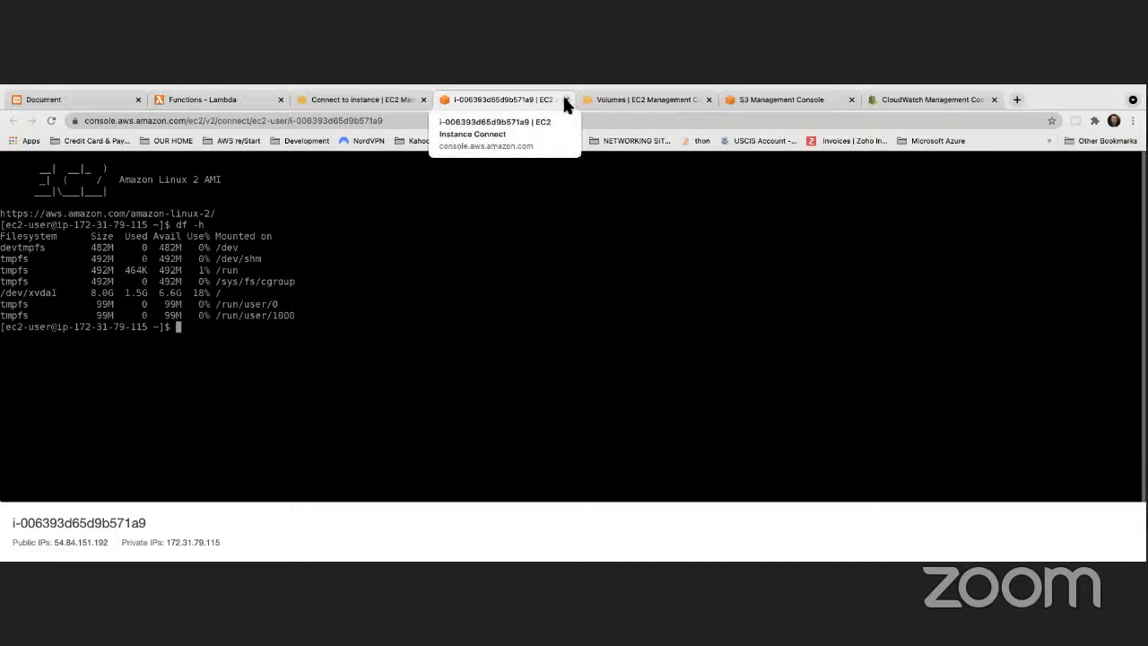
pyautogui.click(378, 97)
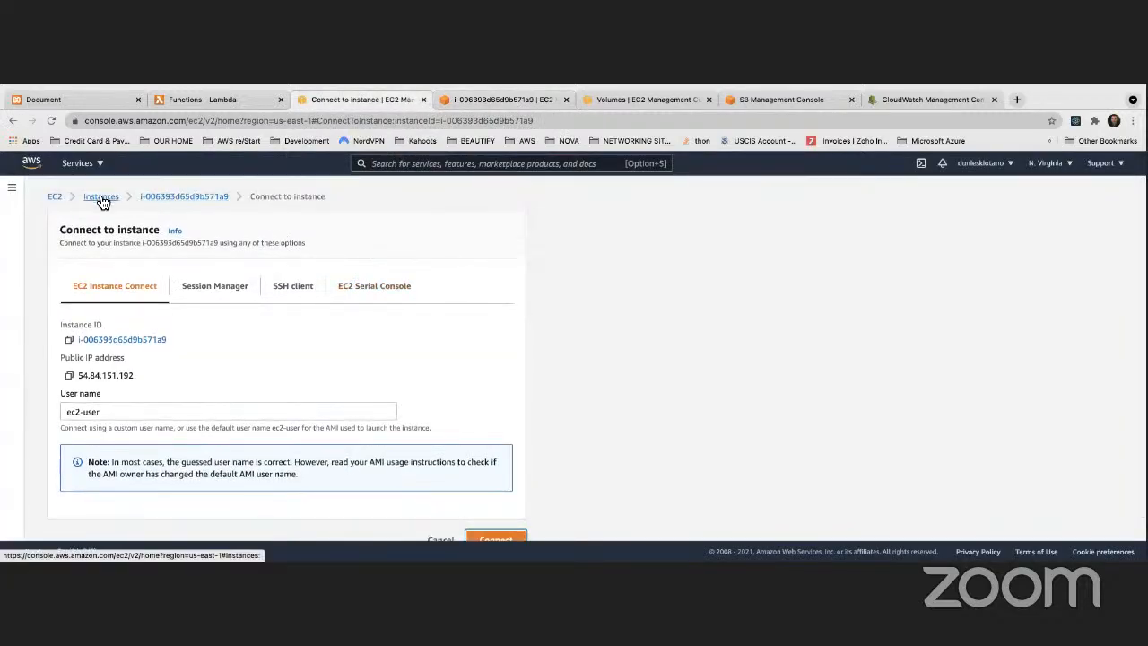
pyautogui.click(102, 196)
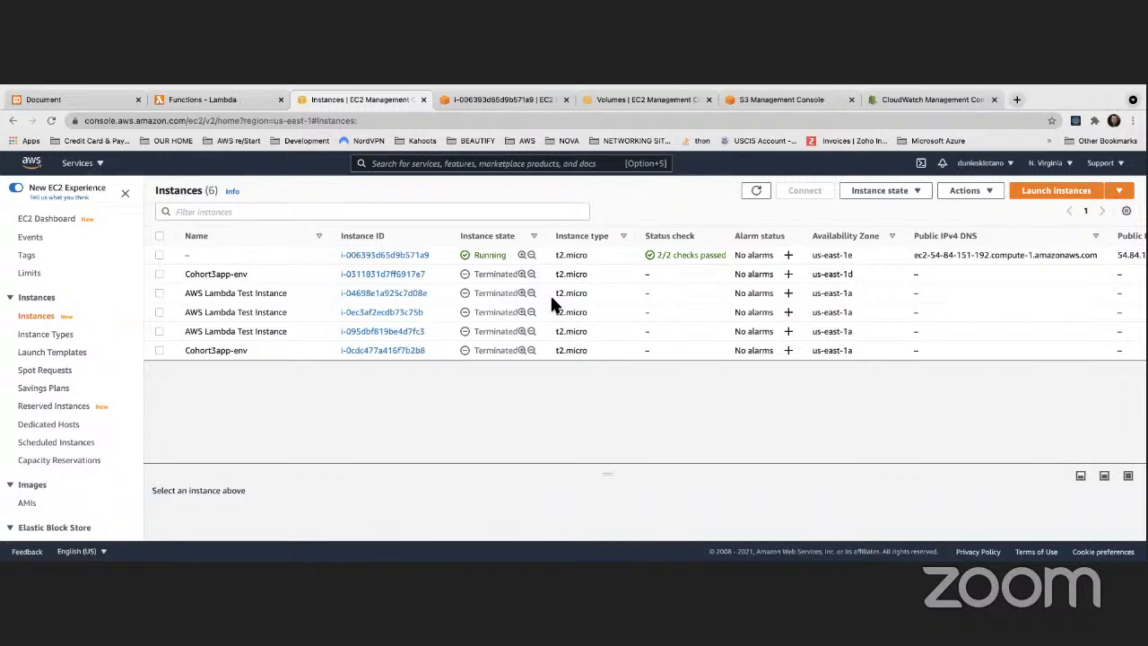
# Step: Examine the encryption option offered when creating a volume from myVolumeSnapshot, then return to the snapshots without creating the volume
pyautogui.scroll(-3, 49, 412)
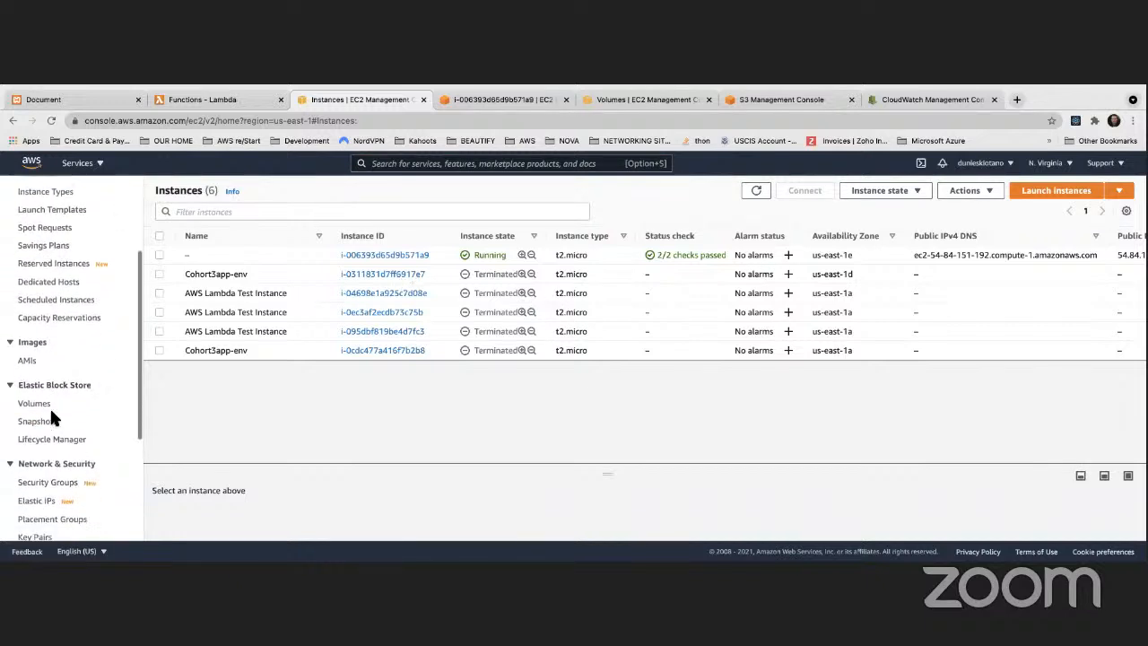
pyautogui.click(36, 378)
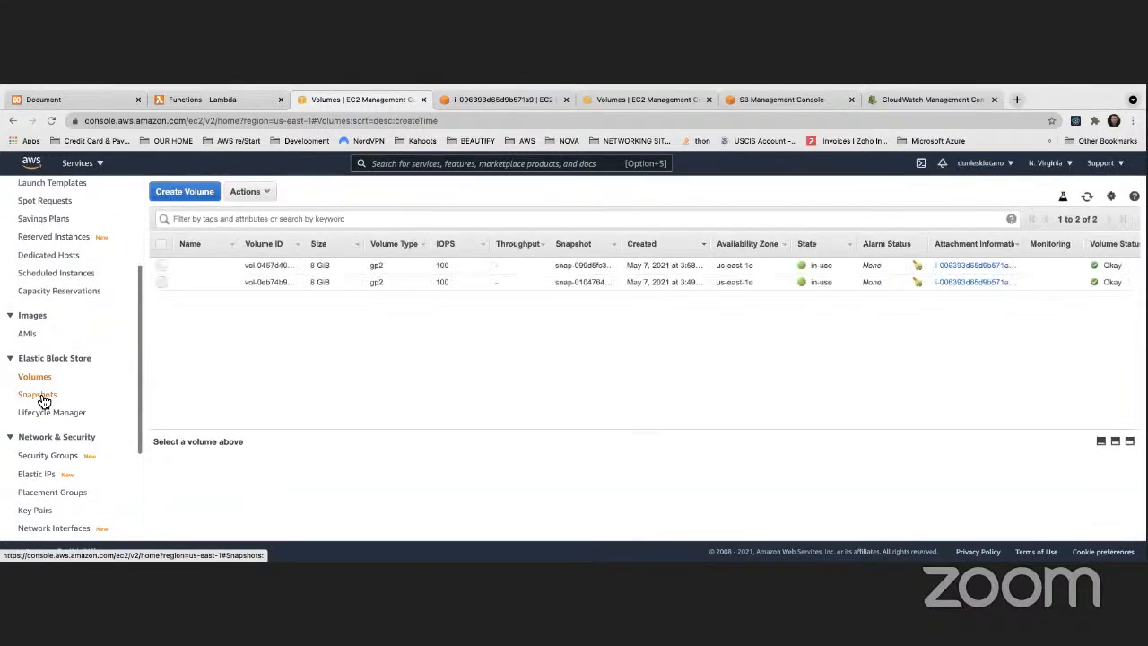
pyautogui.click(40, 395)
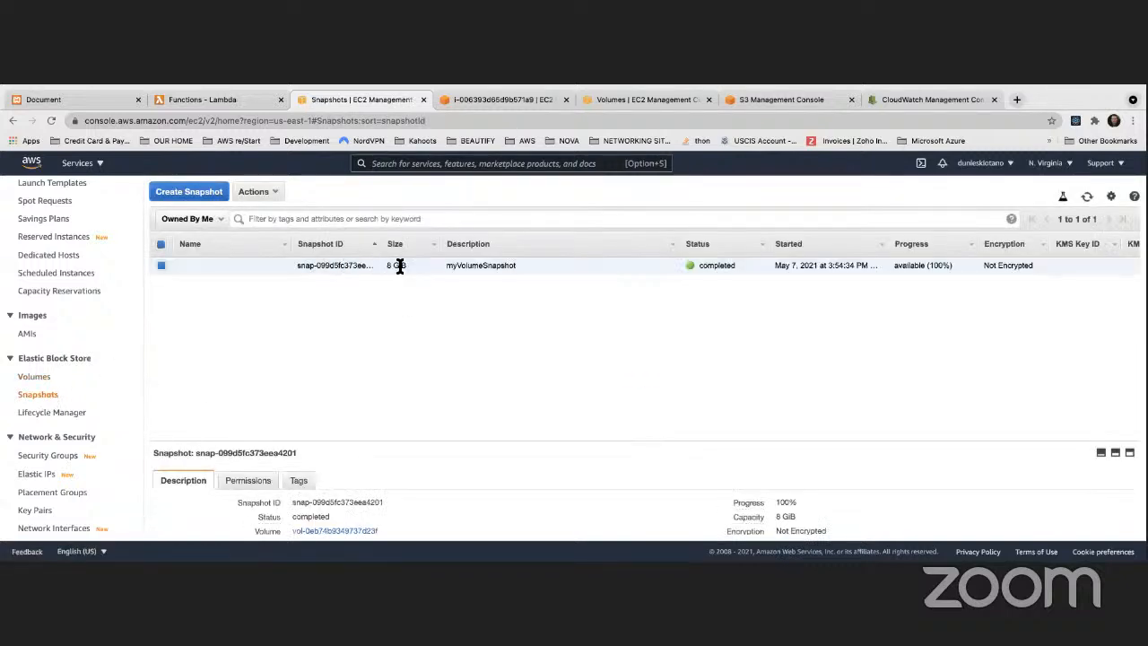
pyautogui.rightClick(525, 270)
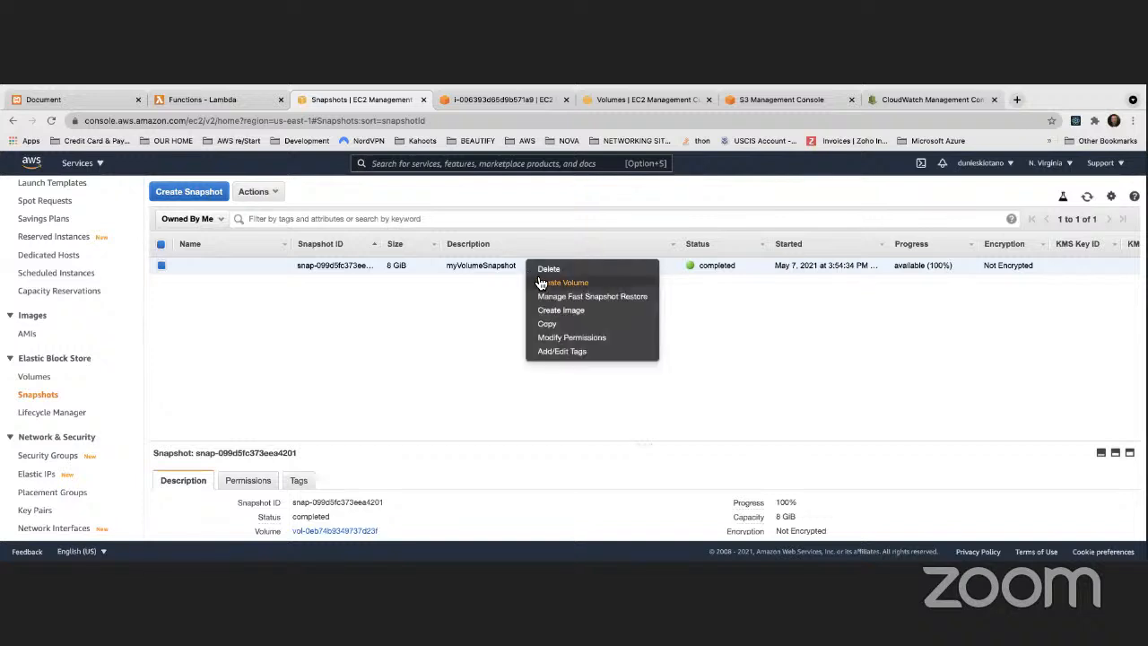
pyautogui.click(544, 279)
pyautogui.scroll(-3, 460, 291)
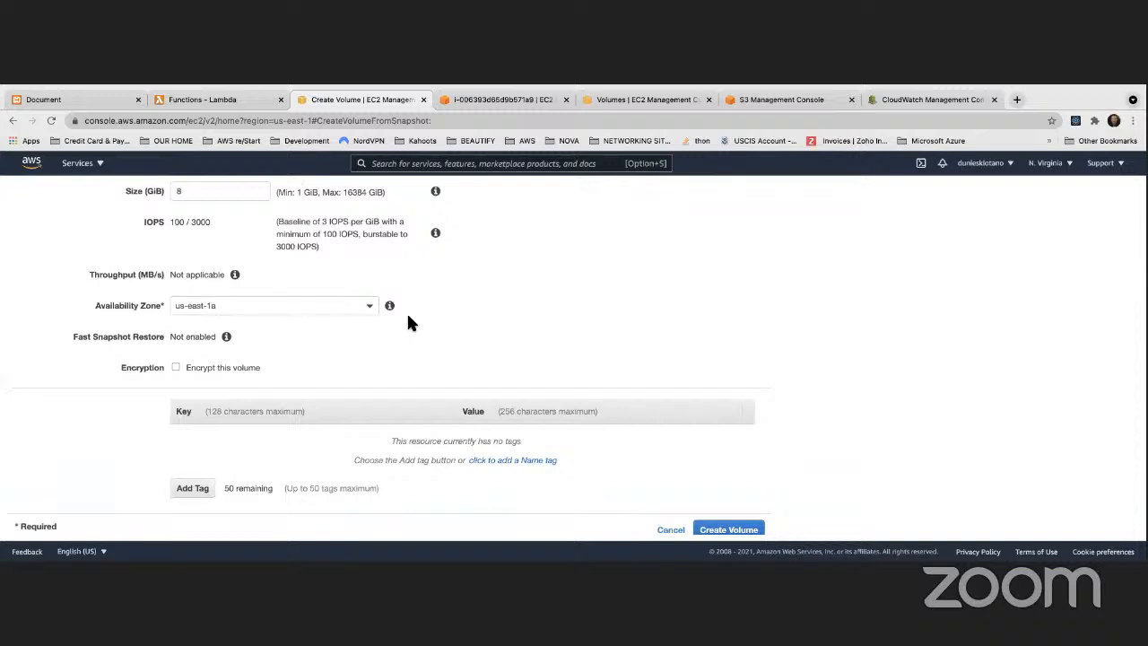
pyautogui.scroll(3, 408, 318)
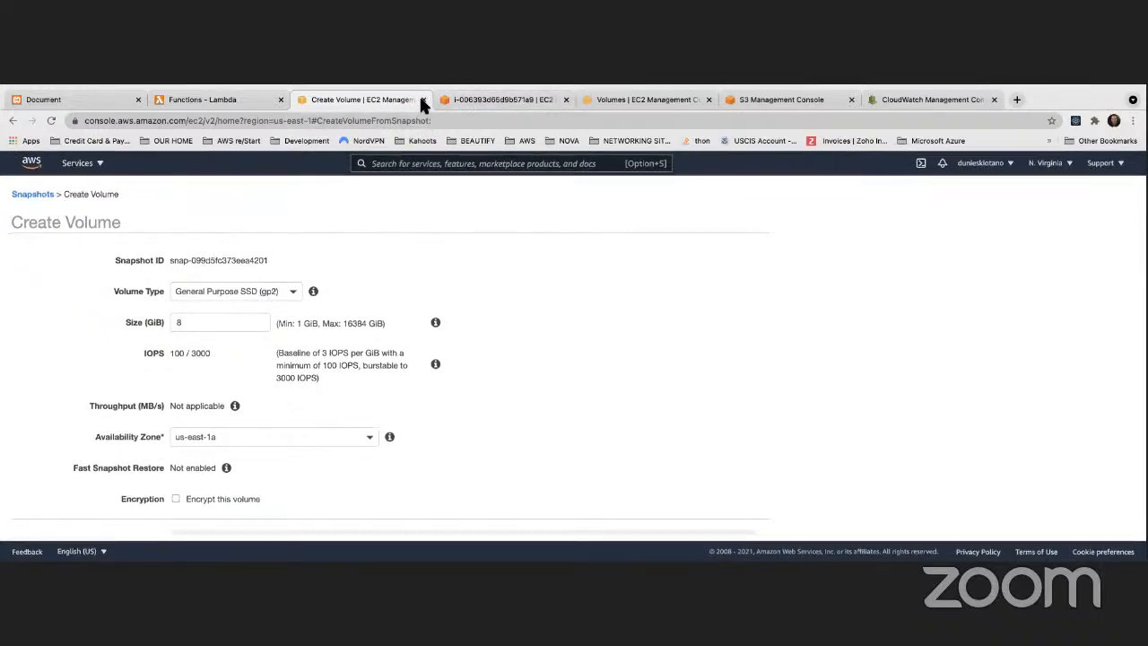
pyautogui.click(457, 101)
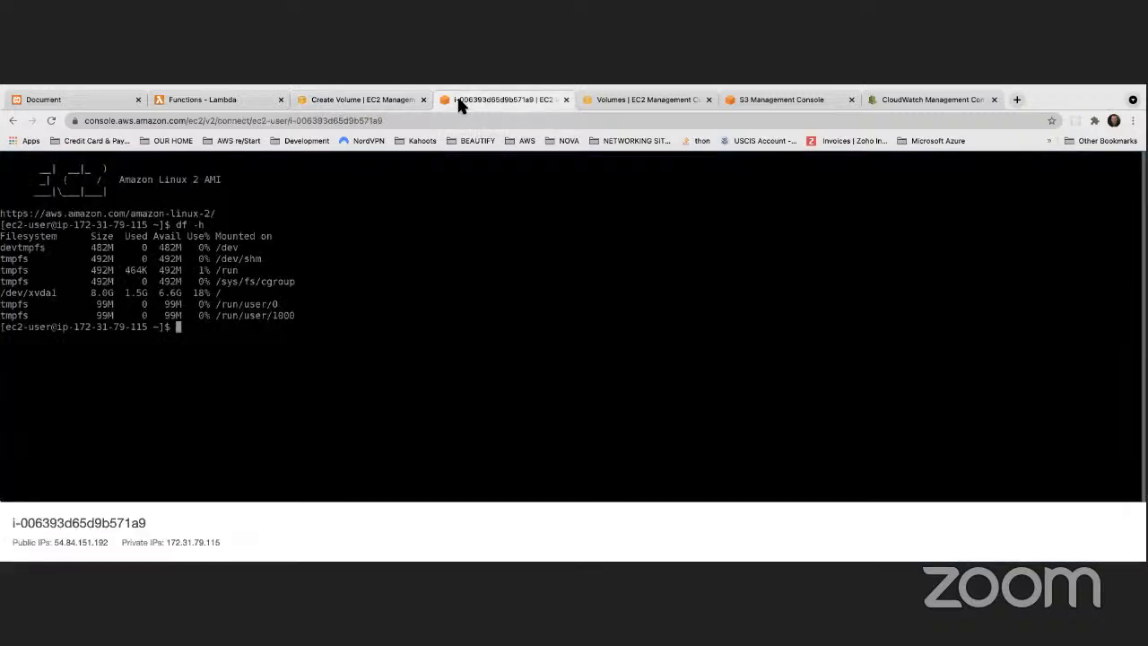
pyautogui.click(371, 101)
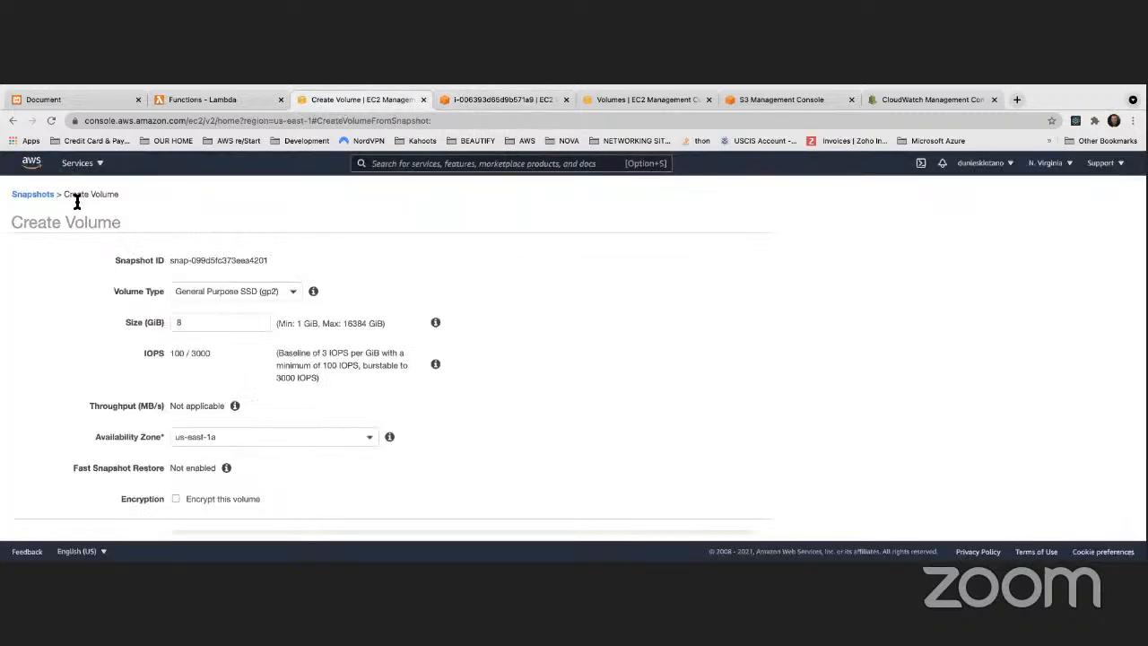
pyautogui.click(38, 195)
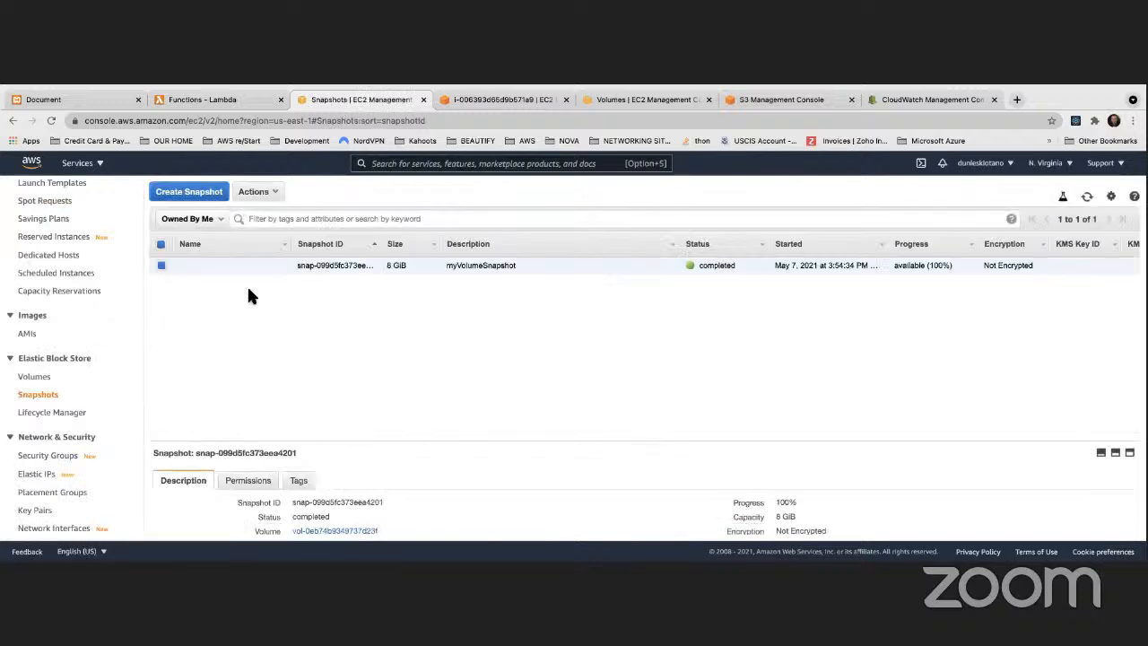
# Step: Create a snapshot of the encrypted EBS volume with the description MyEncryptedSnapshot
pyautogui.click(36, 376)
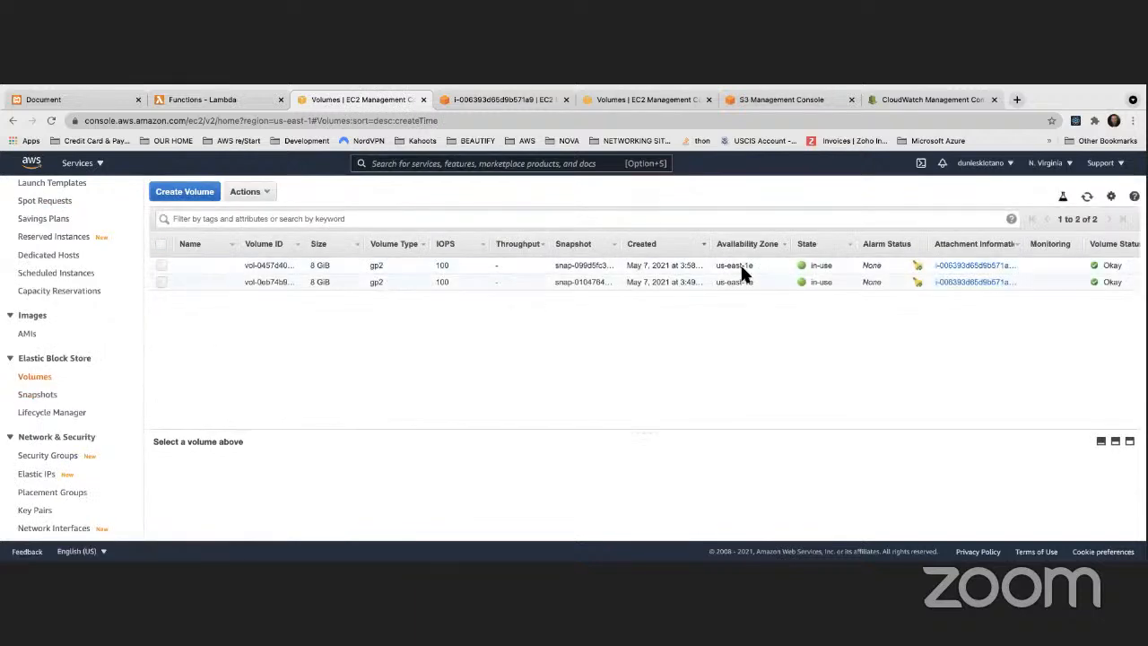
pyautogui.hscroll(5, 745, 263)
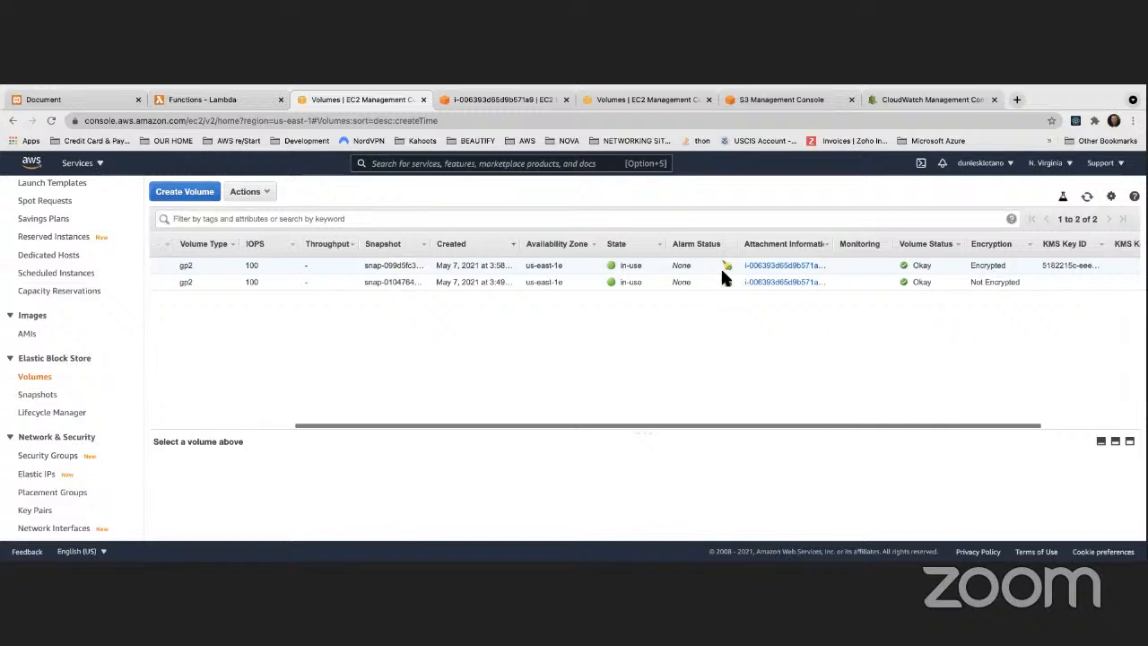
pyautogui.rightClick(239, 265)
pyautogui.click(260, 285)
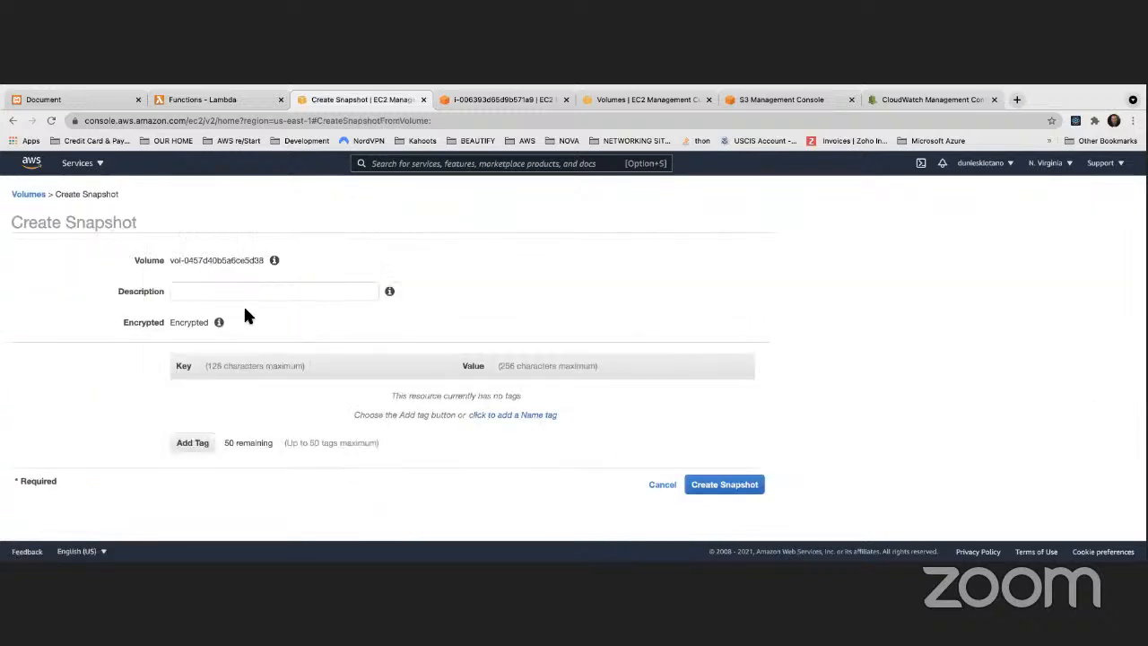
pyautogui.click(233, 295)
pyautogui.write('My')
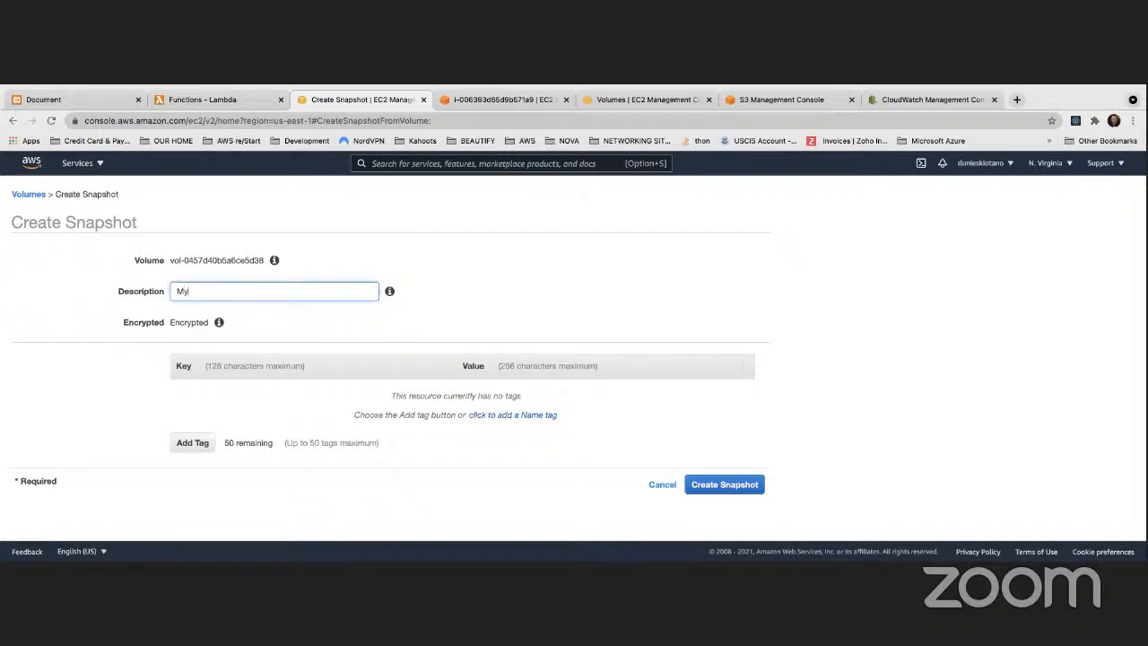
pyautogui.write('EncryptedSnam')
pyautogui.press('BackSpace')
pyautogui.write('pshot')
pyautogui.click(712, 484)
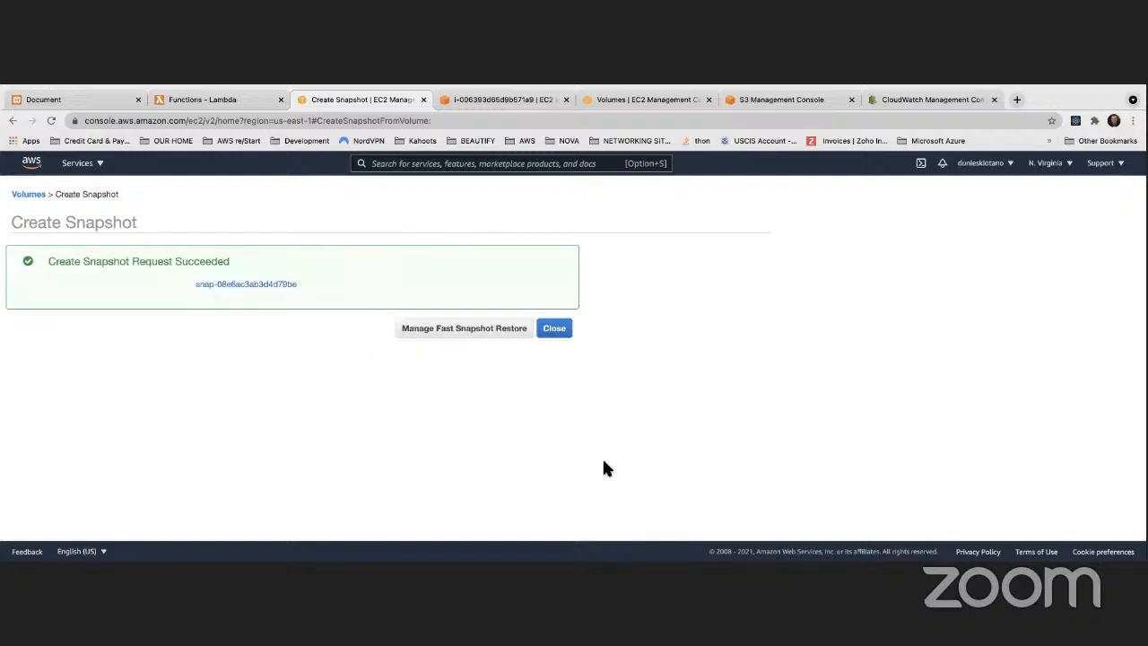
pyautogui.click(539, 333)
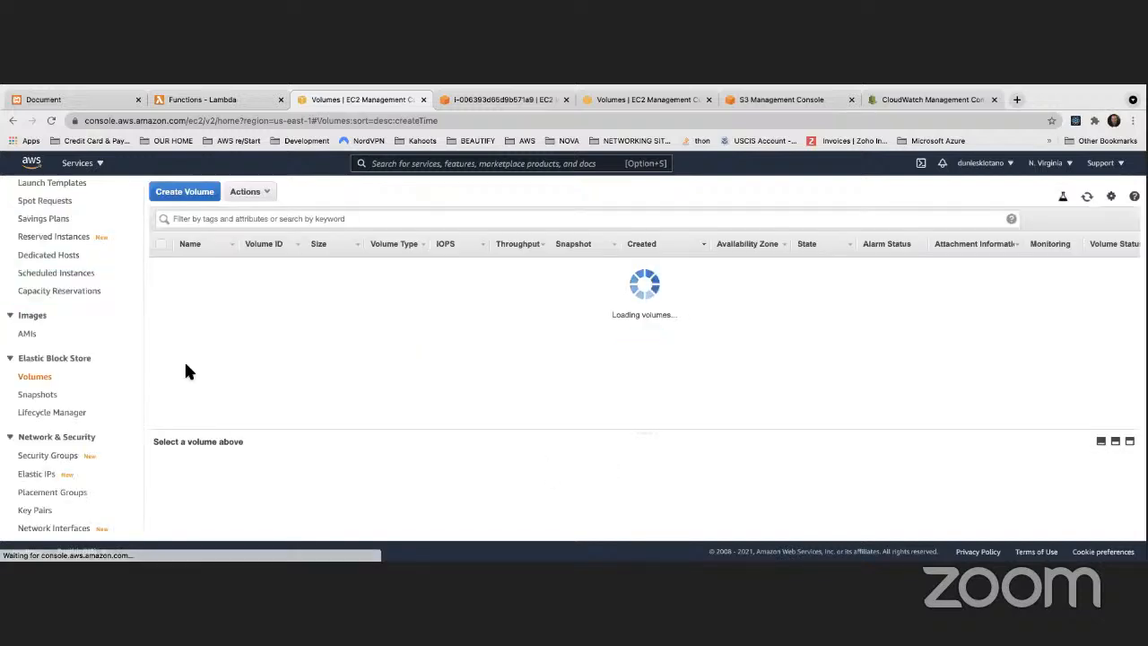
# Step: Examine the encryption and master key settings for a volume created from MyEncryptedSnapshot, then return to the snapshots and refresh their status
pyautogui.click(45, 395)
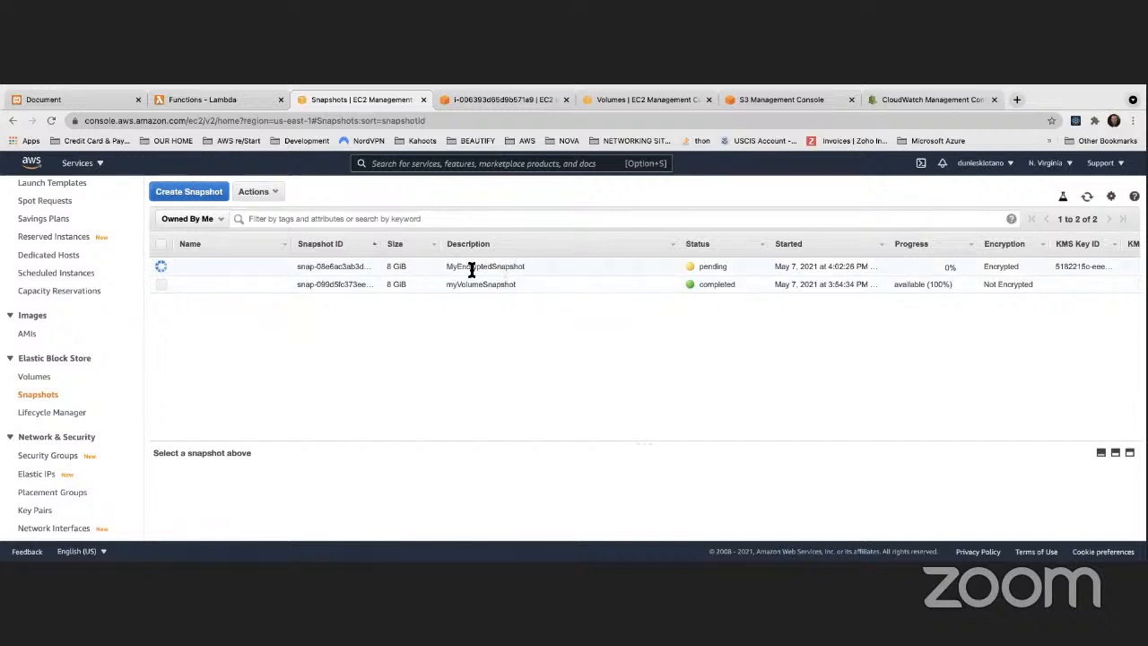
pyautogui.click(1086, 196)
pyautogui.rightClick(555, 266)
pyautogui.click(593, 284)
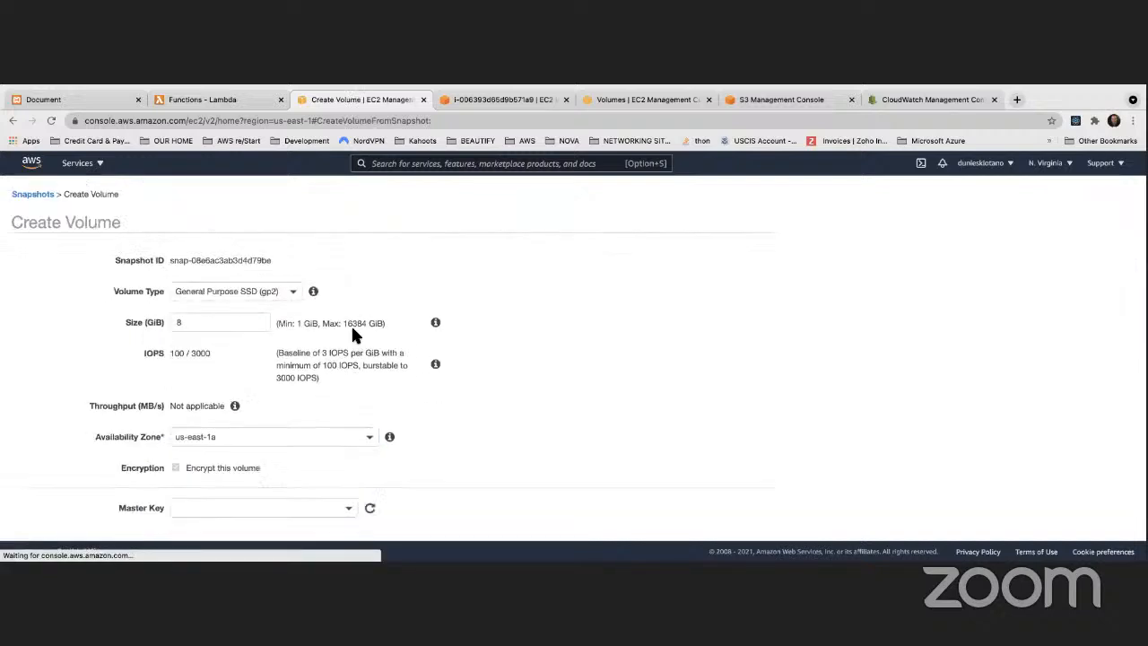
pyautogui.scroll(-3, 350, 322)
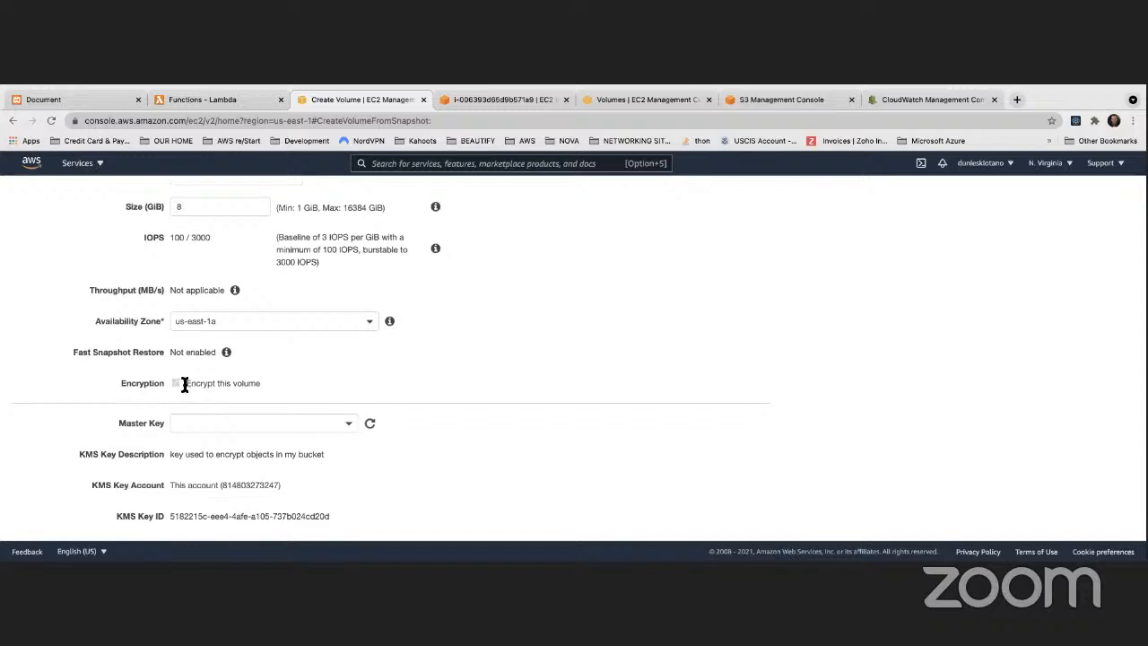
pyautogui.click(12, 120)
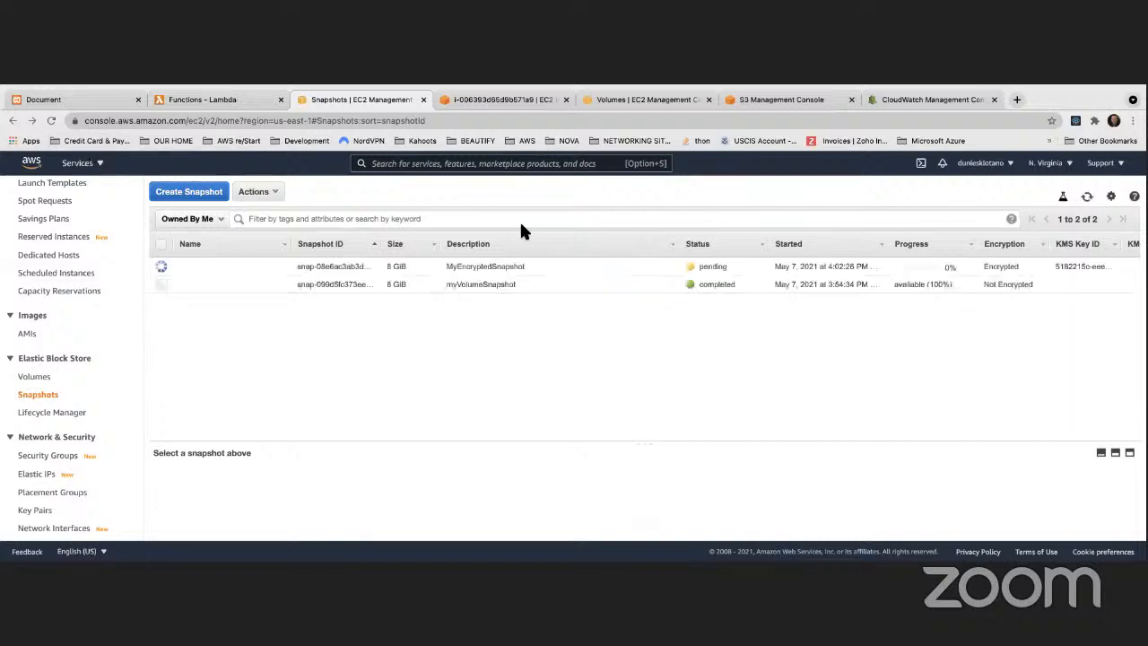
pyautogui.click(1089, 197)
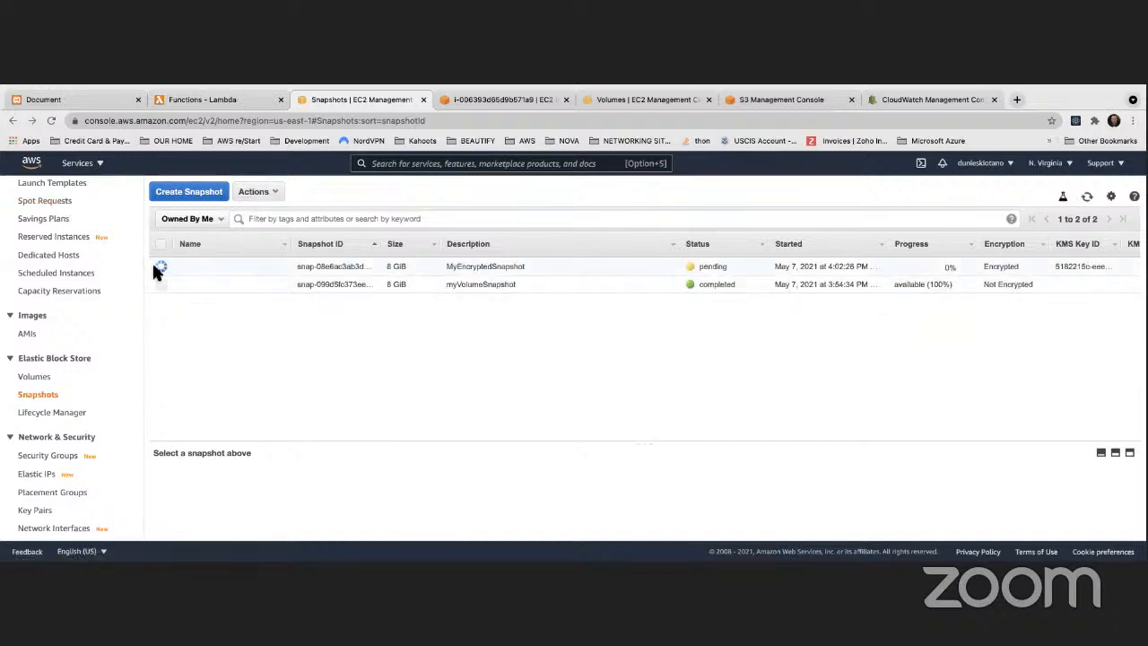
# Step: Check memory use with free and disk use with df in the instance's terminal session
pyautogui.click(38, 378)
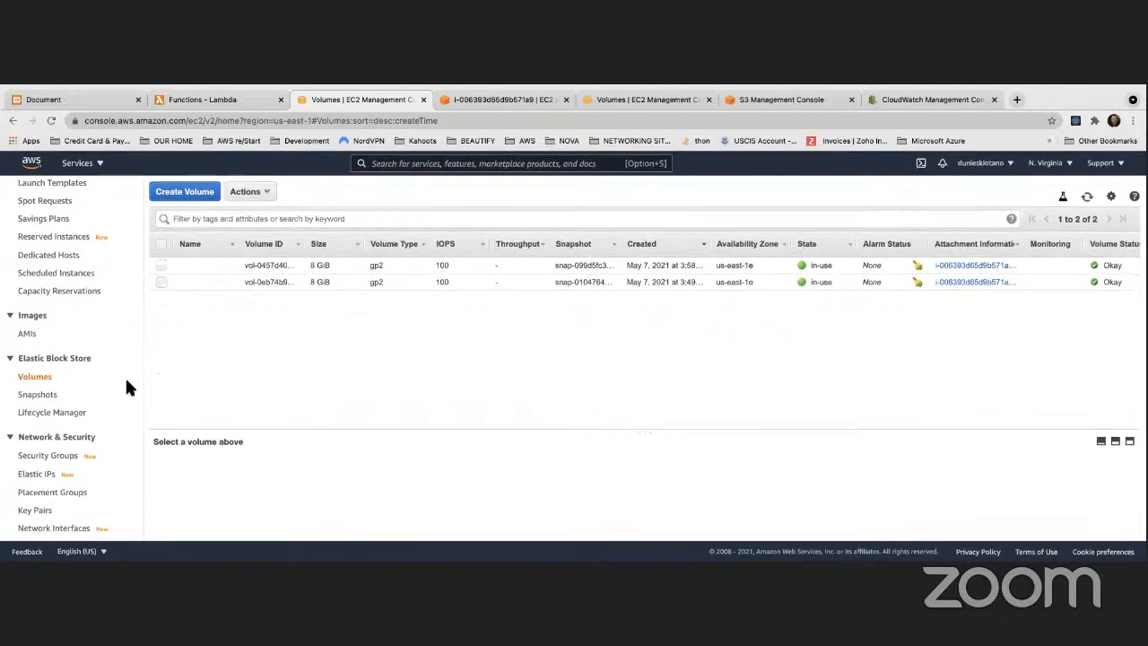
pyautogui.click(502, 100)
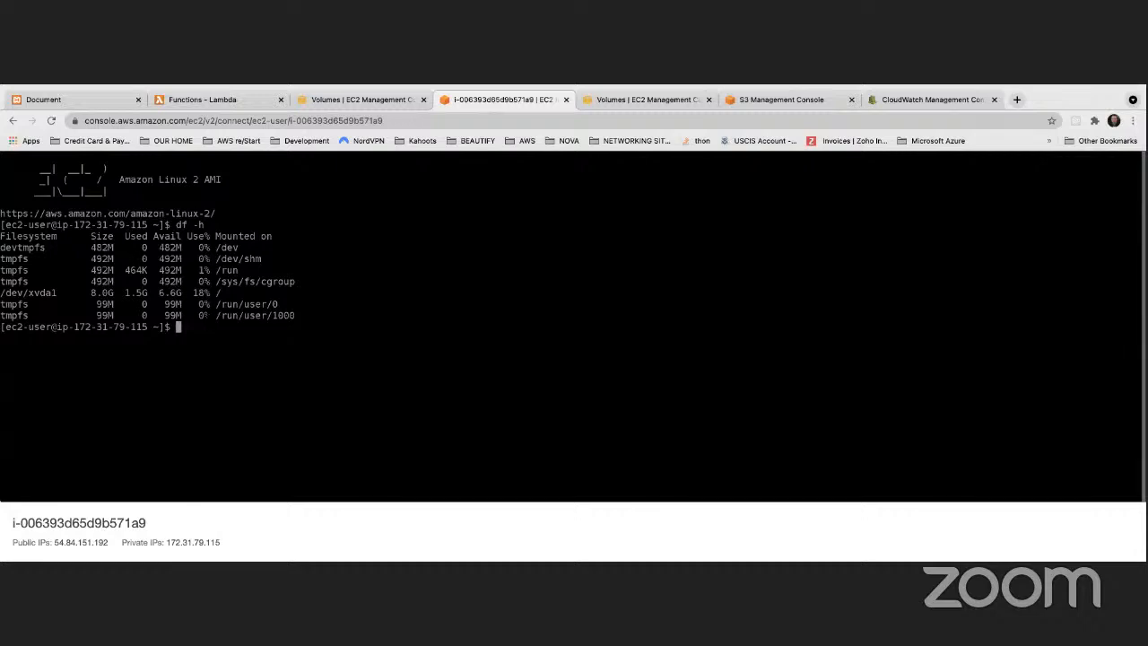
pyautogui.write('free')
pyautogui.press('Return')
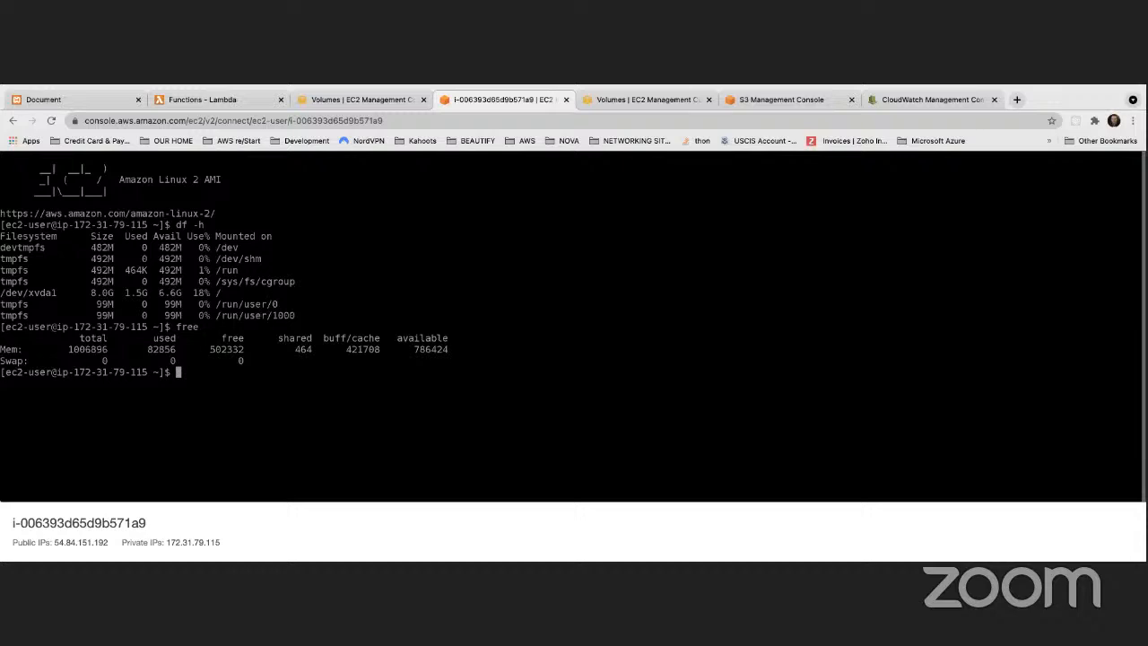
pyautogui.write('df')
pyautogui.press('Return')
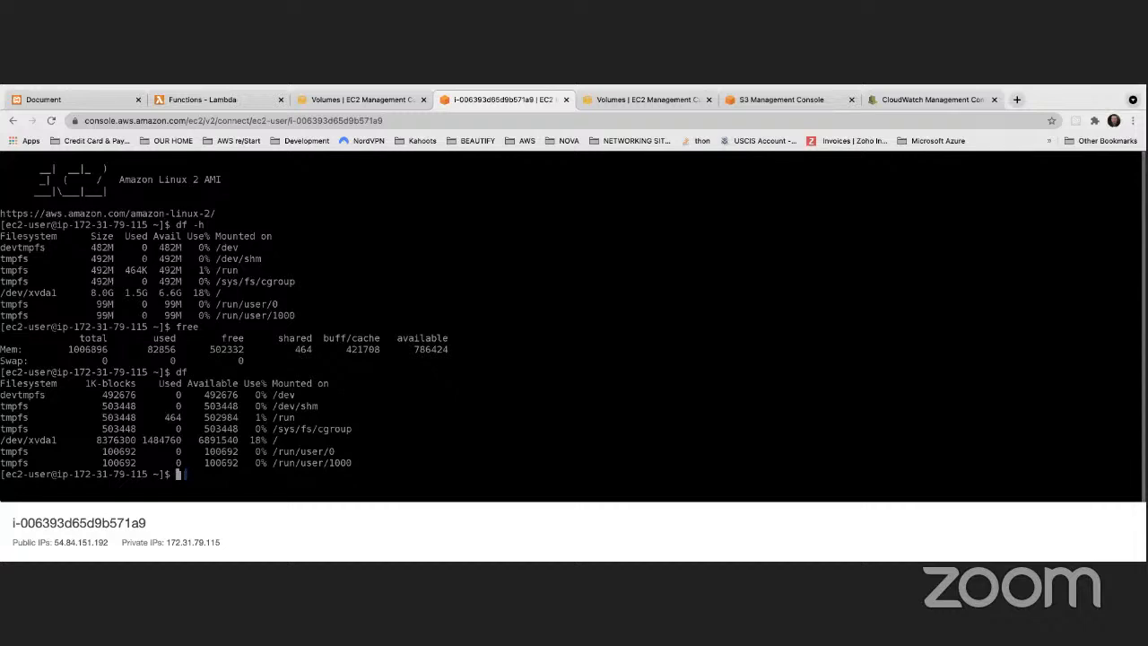
# Step: List the files in the instance's home directory with ls, including hidden ones with ls -a
pyautogui.write('ls')
pyautogui.press('Return')
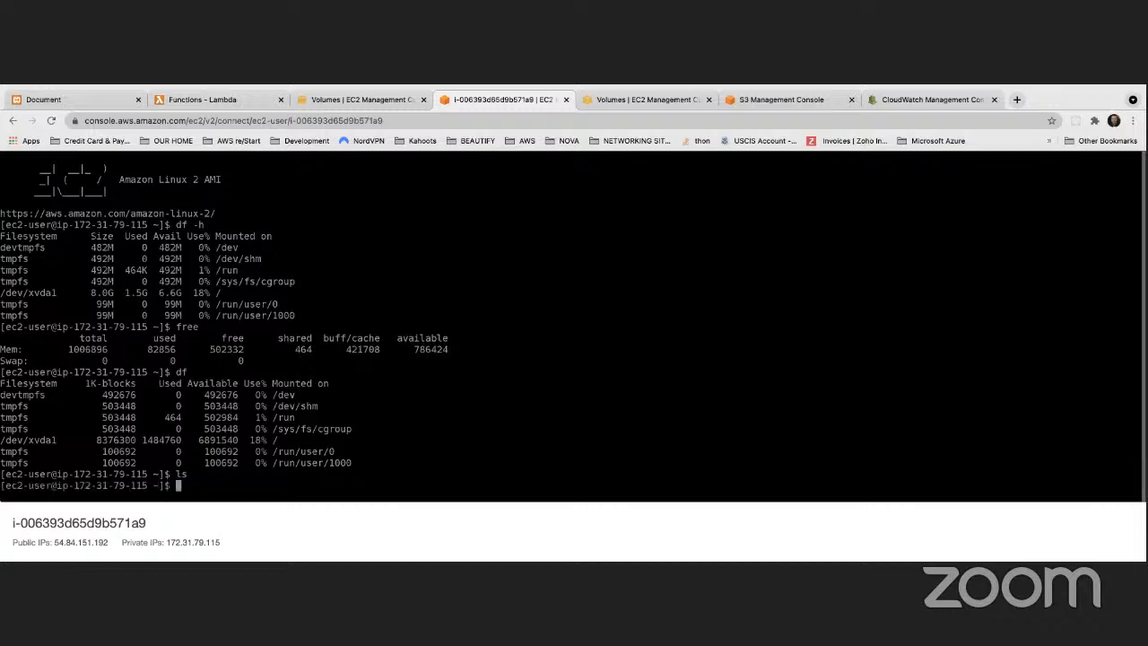
pyautogui.write('ls -a')
pyautogui.press('Return')
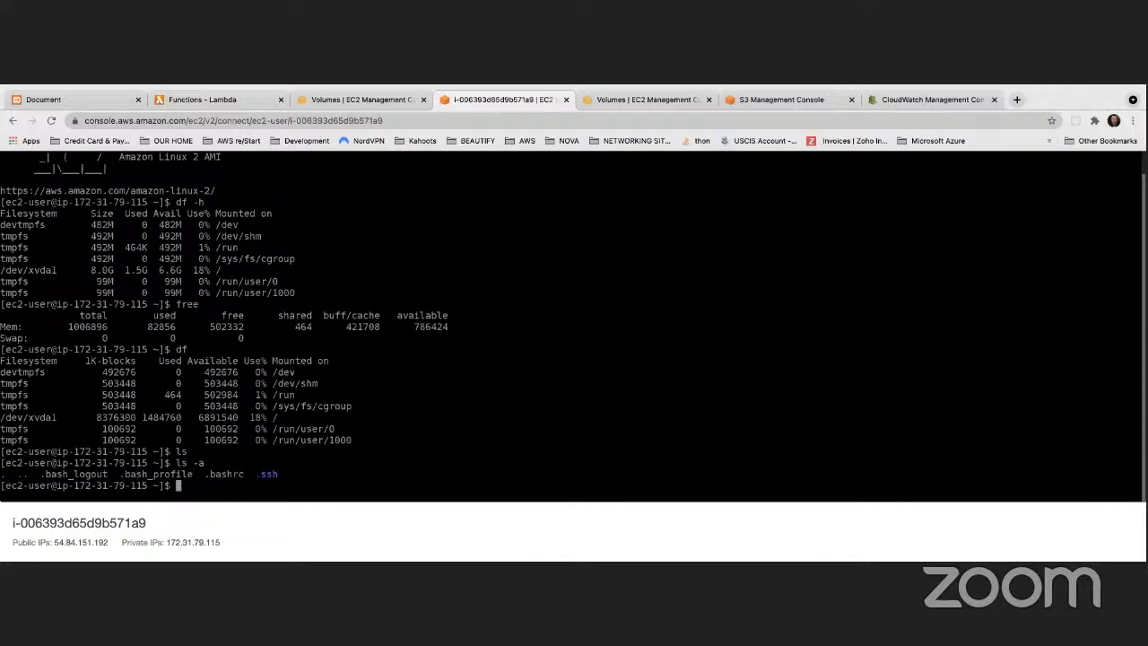
# Step: Terminate the running t2.micro instance in us-east-1e and open the list of EBS volumes
pyautogui.click(348, 99)
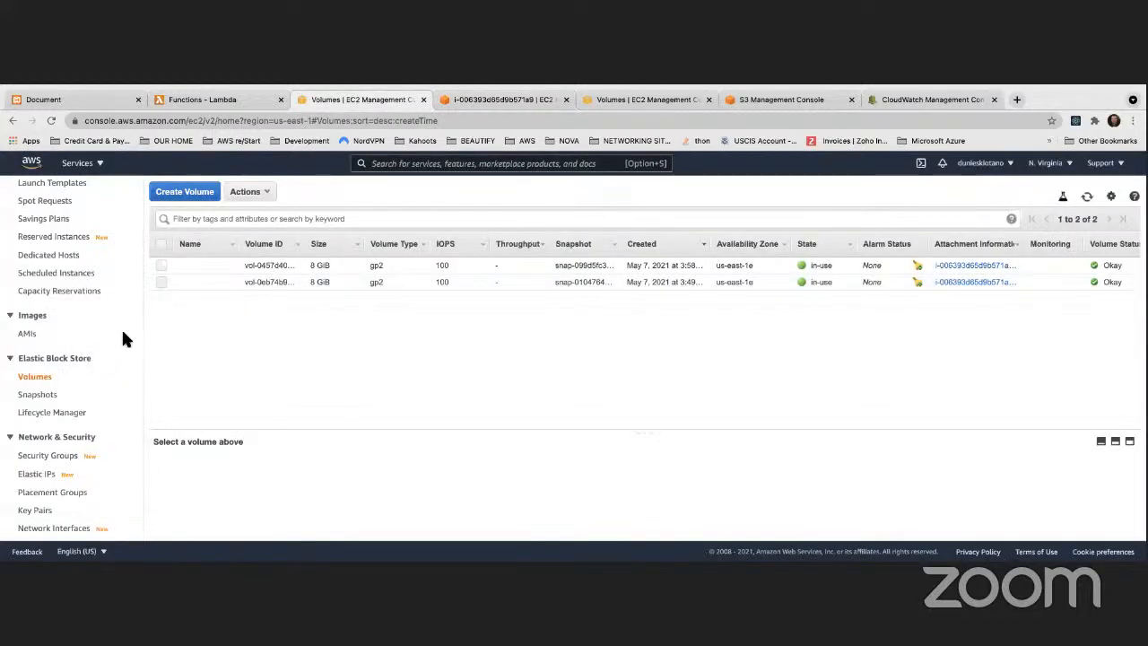
pyautogui.scroll(-3, 44, 336)
pyautogui.scroll(5, 46, 334)
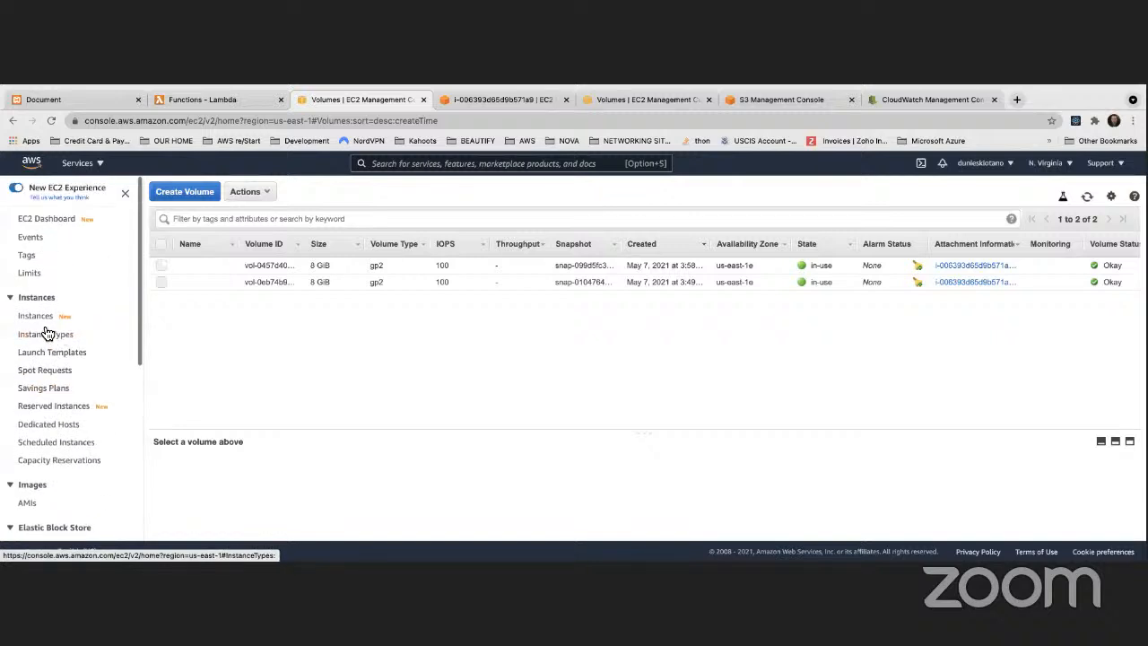
pyautogui.scroll(-2, 54, 468)
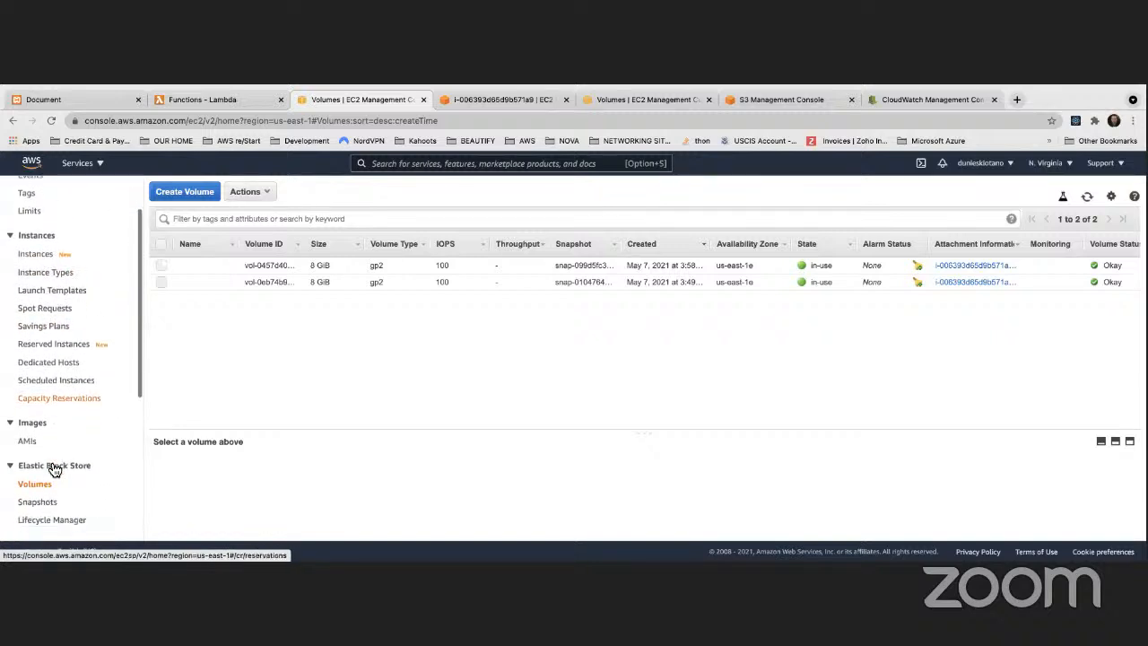
pyautogui.scroll(3, 57, 359)
pyautogui.click(40, 321)
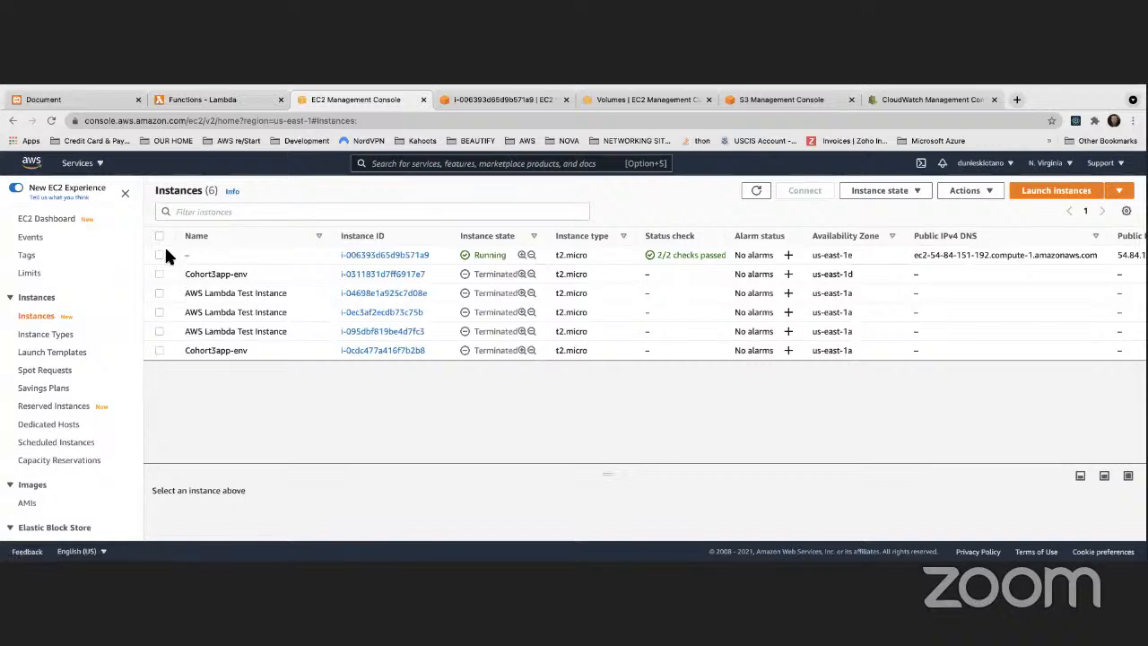
pyautogui.click(159, 254)
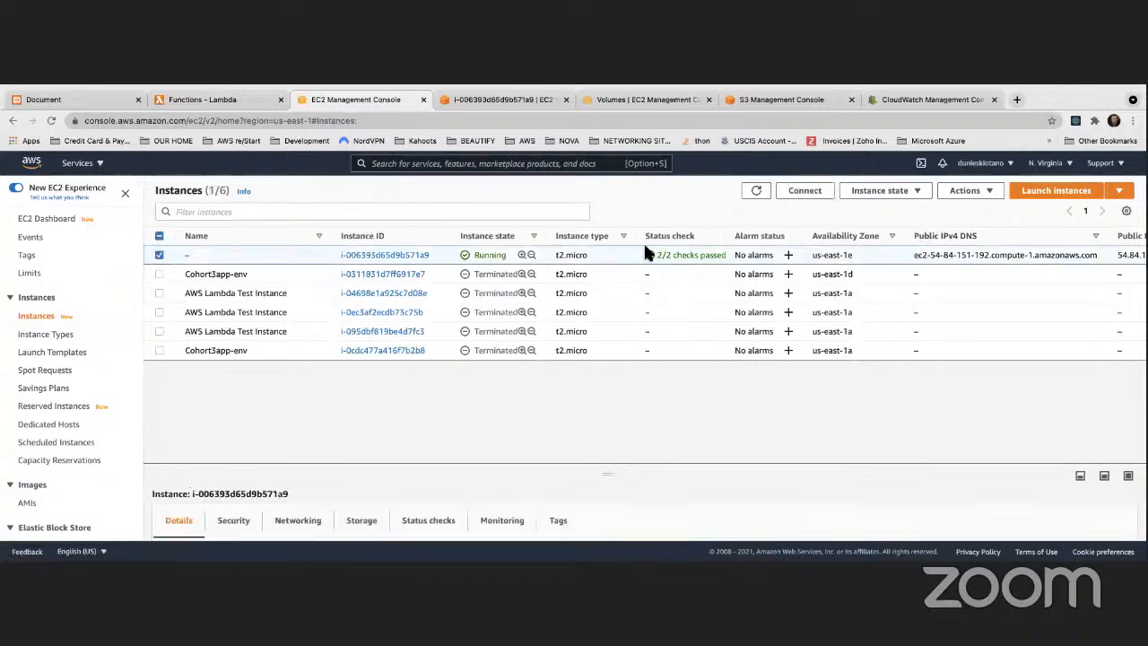
pyautogui.click(912, 192)
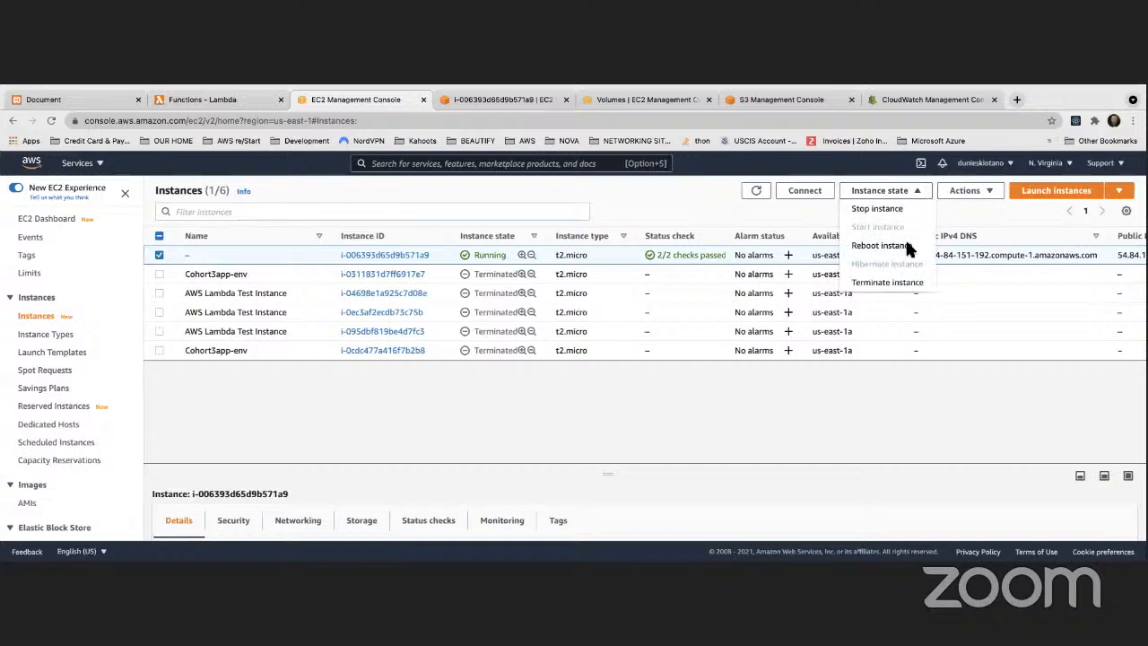
pyautogui.click(887, 282)
pyautogui.click(786, 420)
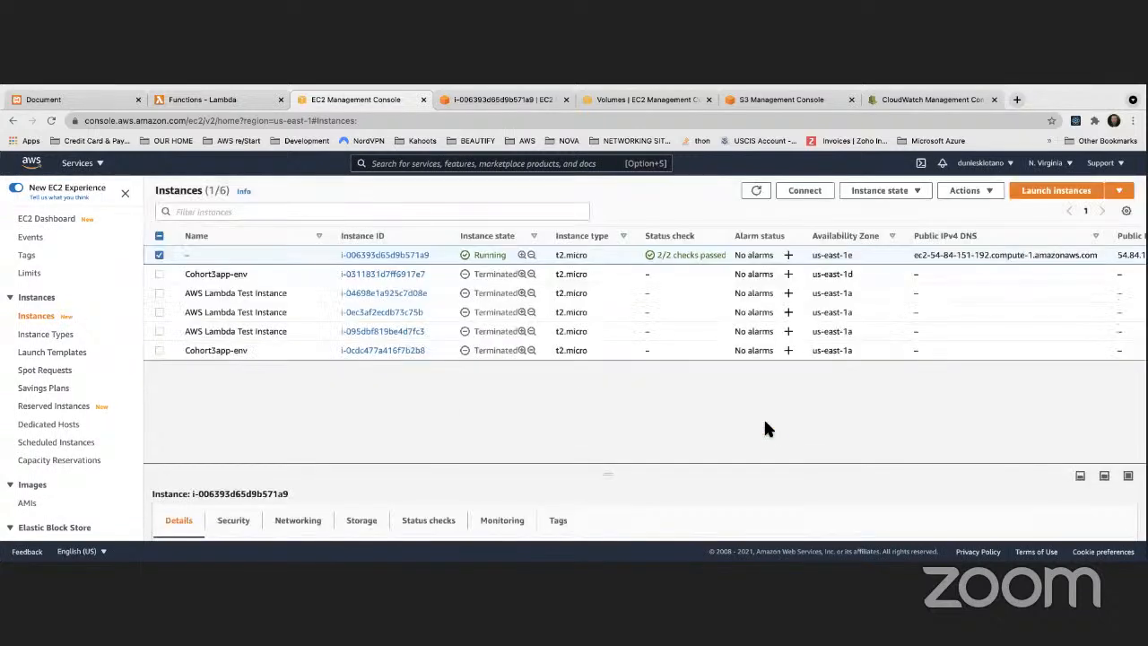
pyautogui.scroll(-5, 124, 380)
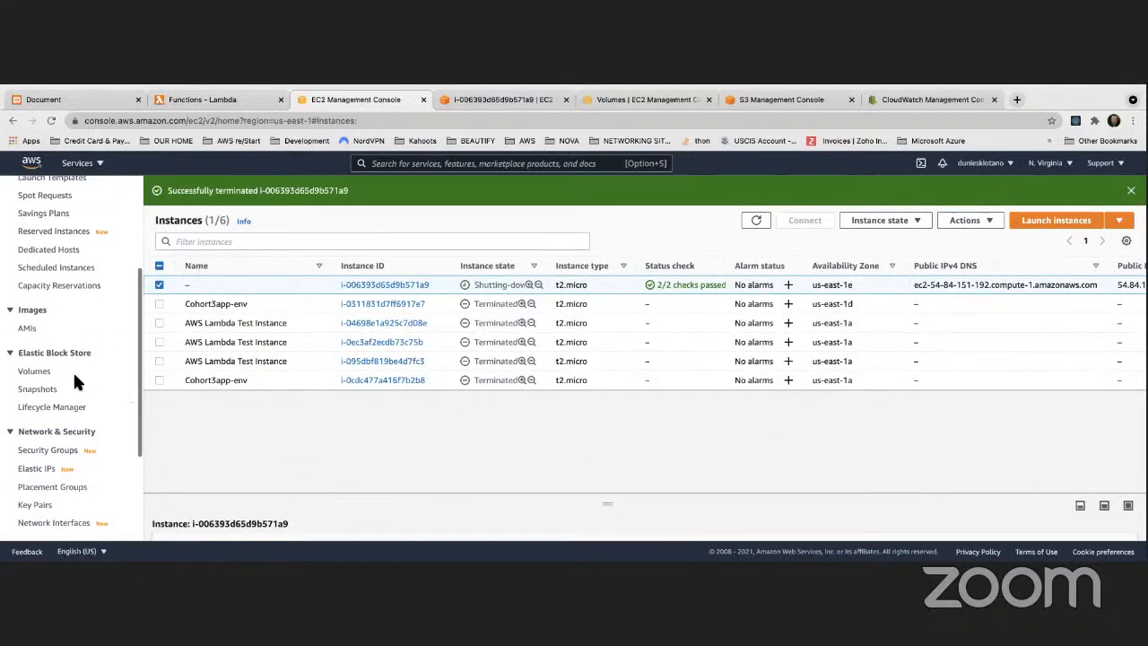
pyautogui.click(36, 370)
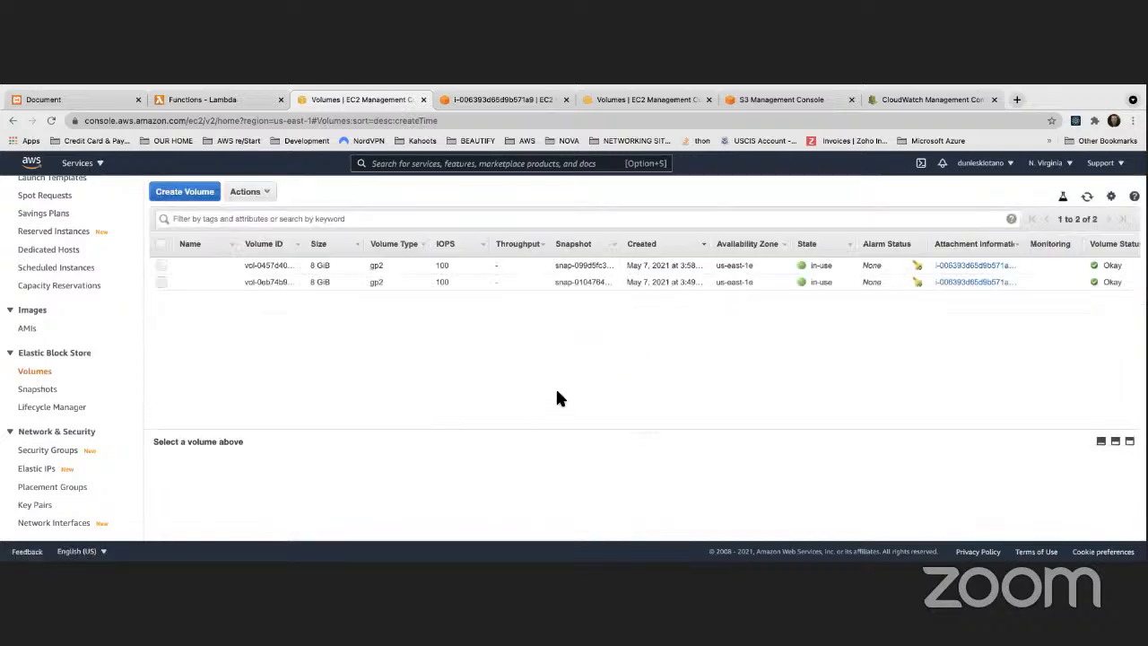
# Step: Close the terminated instance's session tab, open the instance list in the other volumes tab, and refresh the instance states
pyautogui.click(565, 99)
pyautogui.click(522, 97)
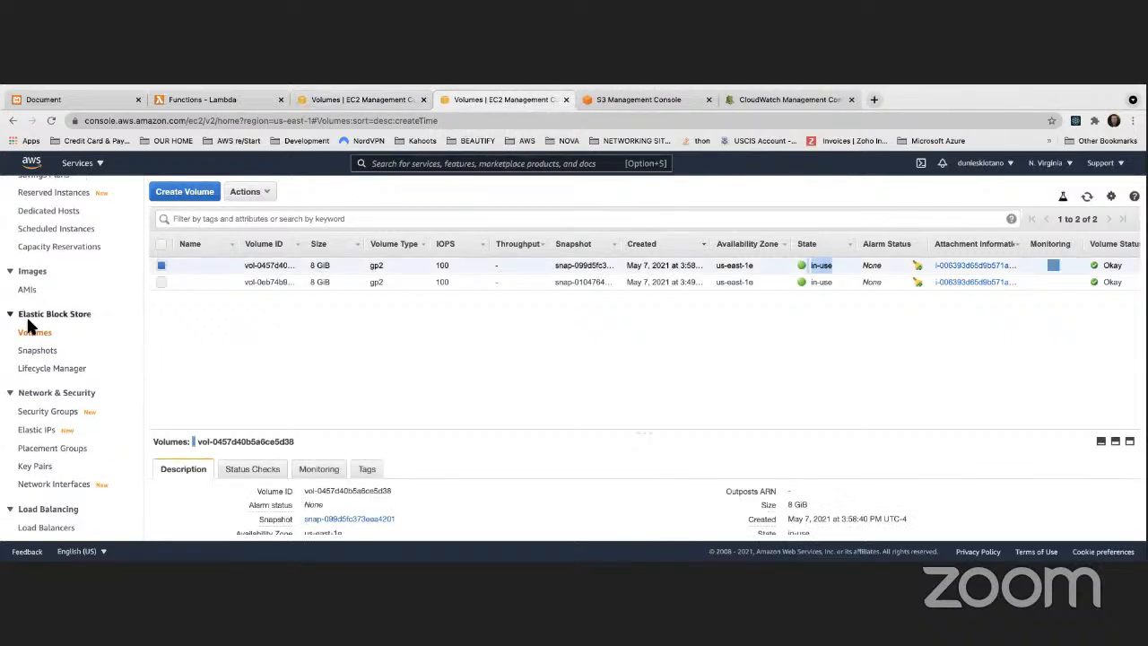
pyautogui.scroll(5, 40, 274)
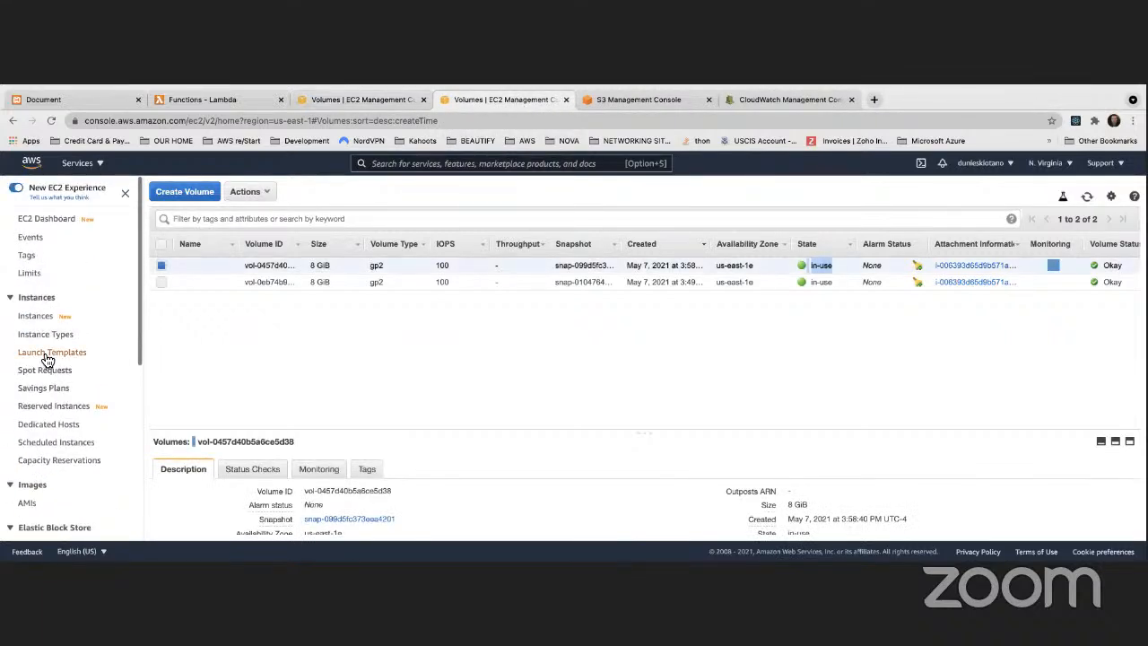
pyautogui.click(36, 318)
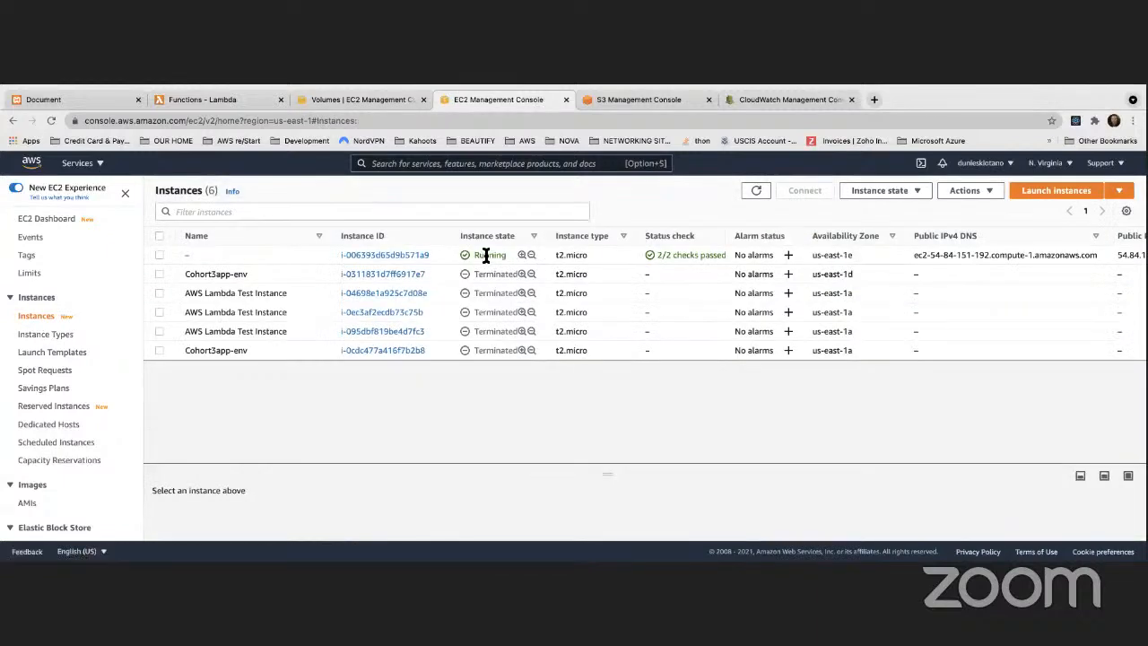
pyautogui.click(756, 192)
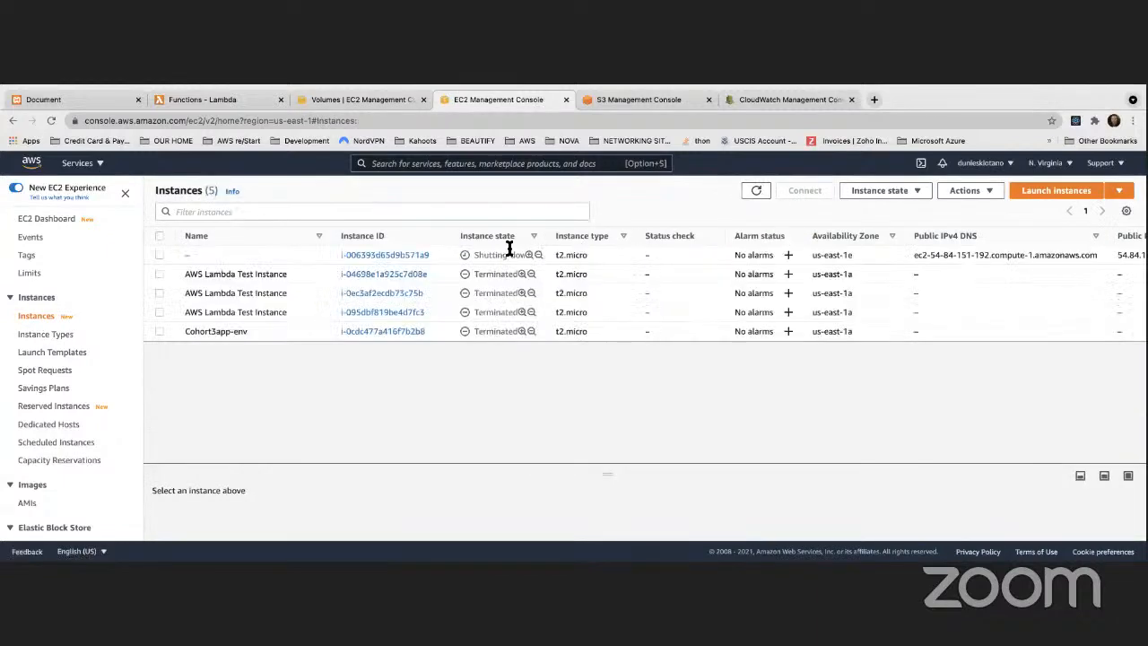
# Step: Return to the EBS volumes list and refresh it to check how terminating the instance affects both volumes
pyautogui.click(366, 101)
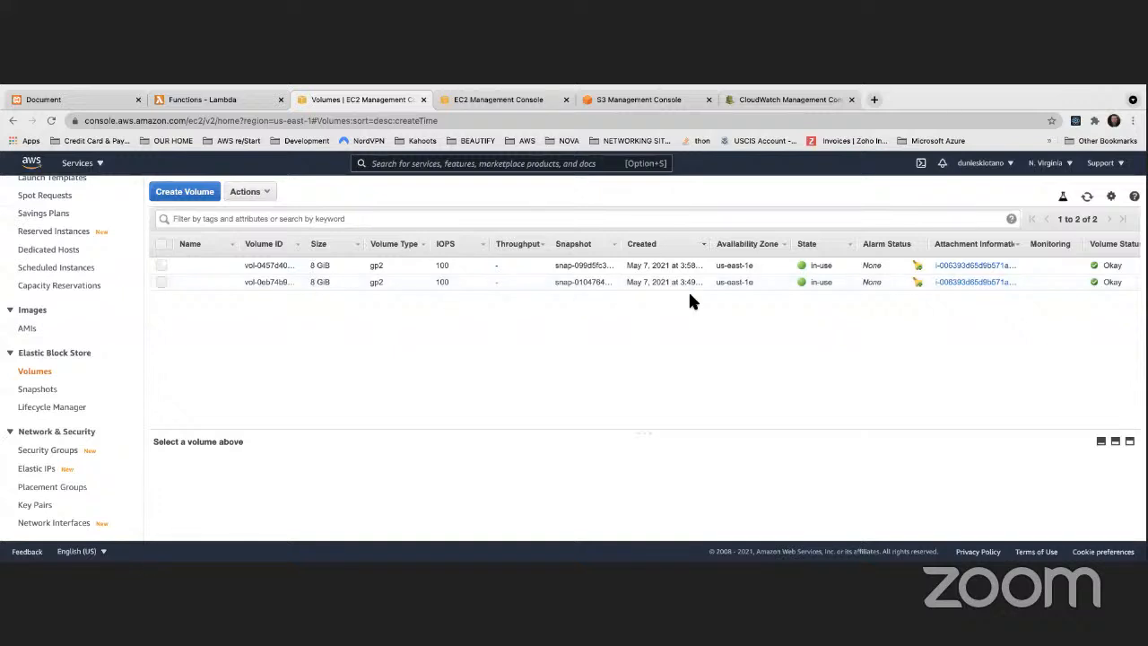
pyautogui.hscroll(4, 448, 284)
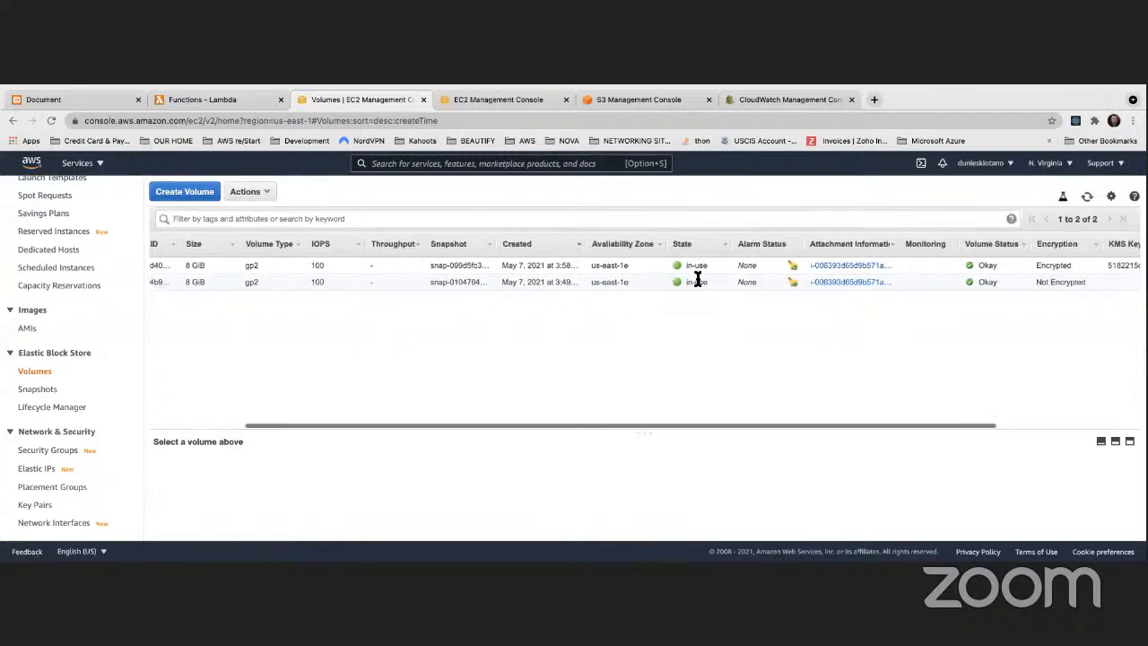
pyautogui.hscroll(-4, 651, 276)
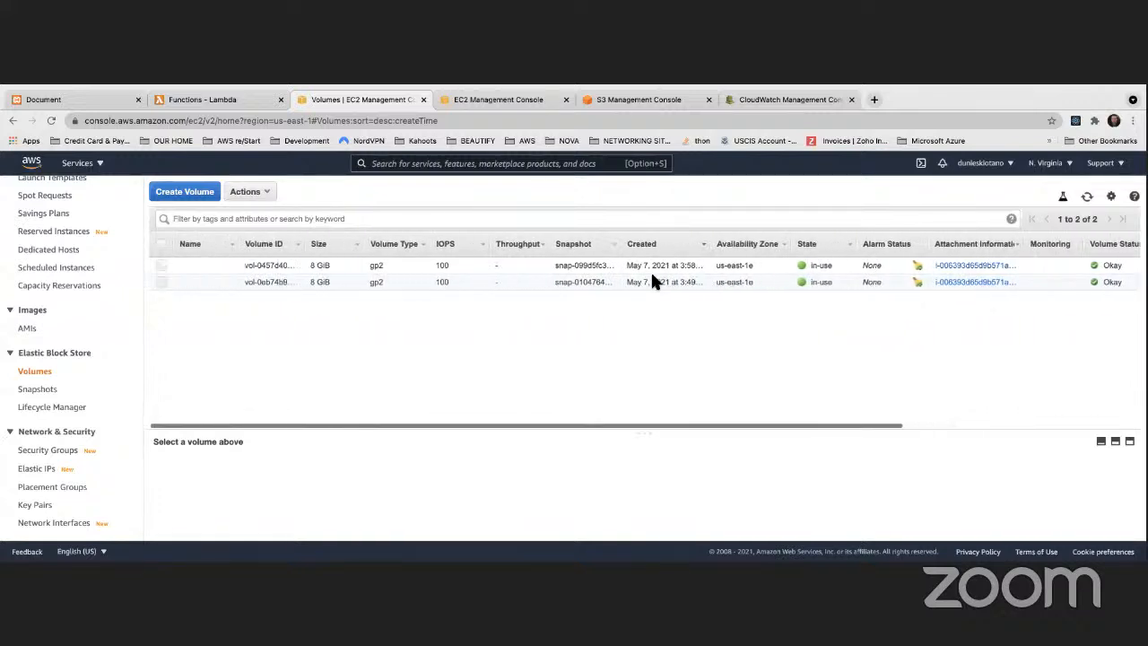
pyautogui.click(1086, 197)
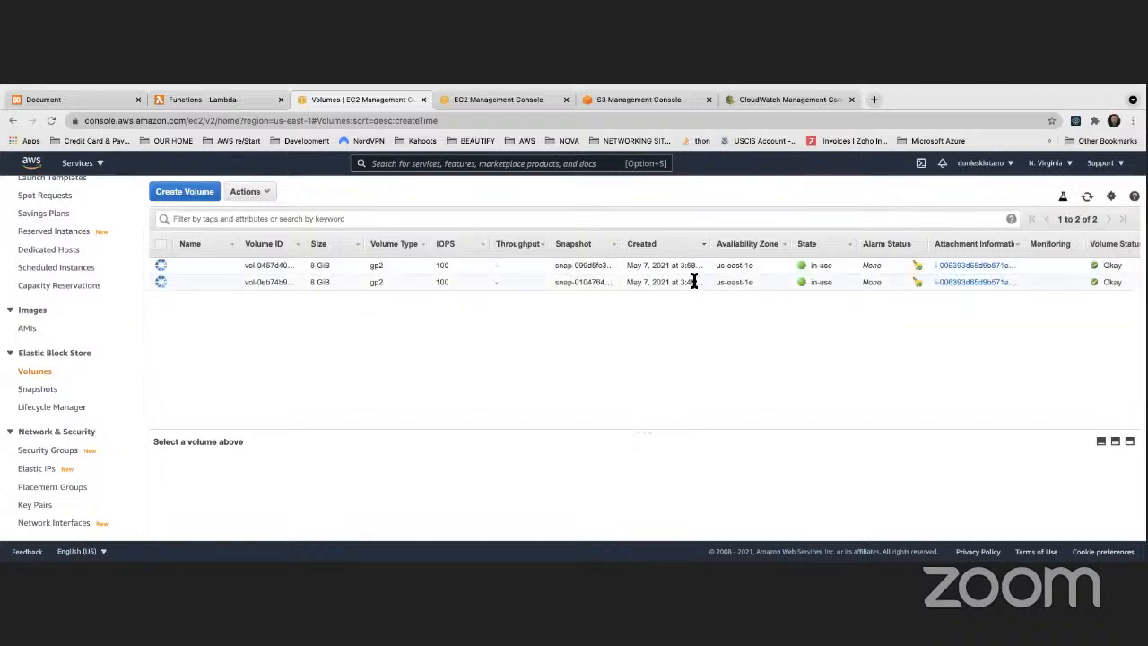
pyautogui.hscroll(5, 695, 278)
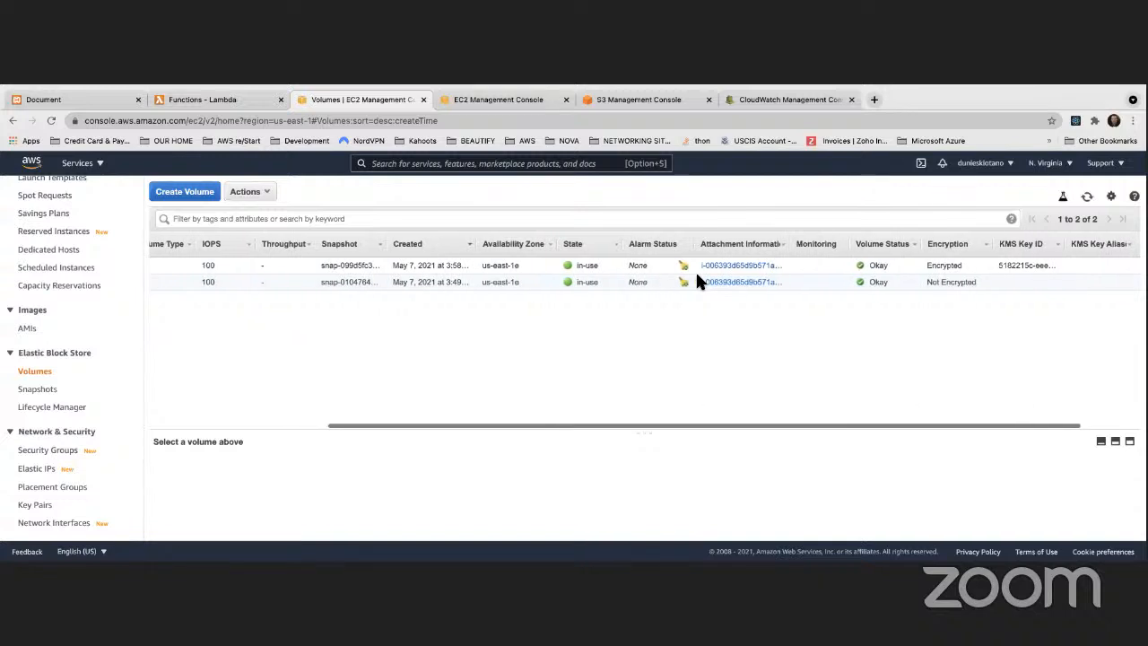
pyautogui.hscroll(-5, 698, 282)
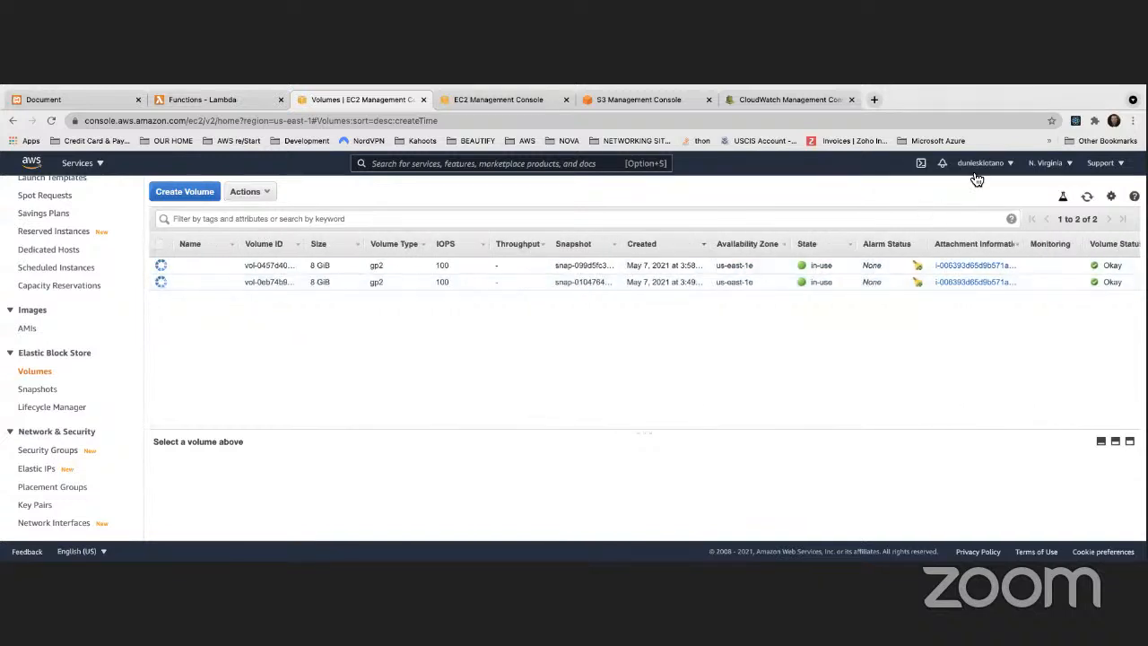
pyautogui.click(1086, 198)
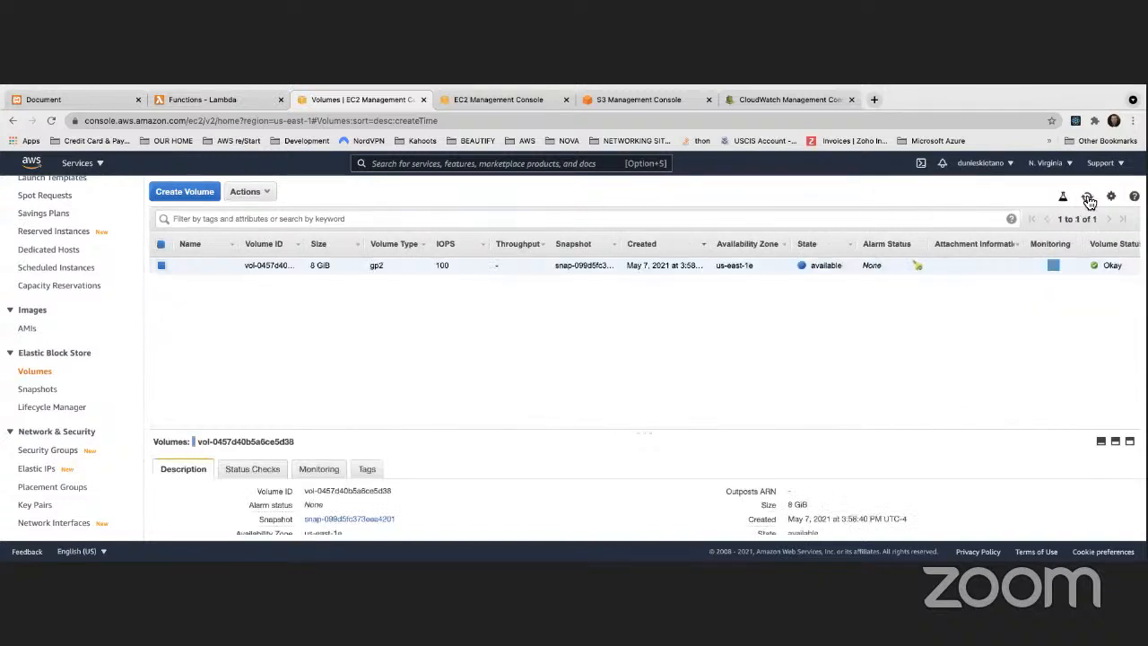
# Step: Examine the remaining volume's encryption, state and availability zone
pyautogui.hscroll(5, 564, 269)
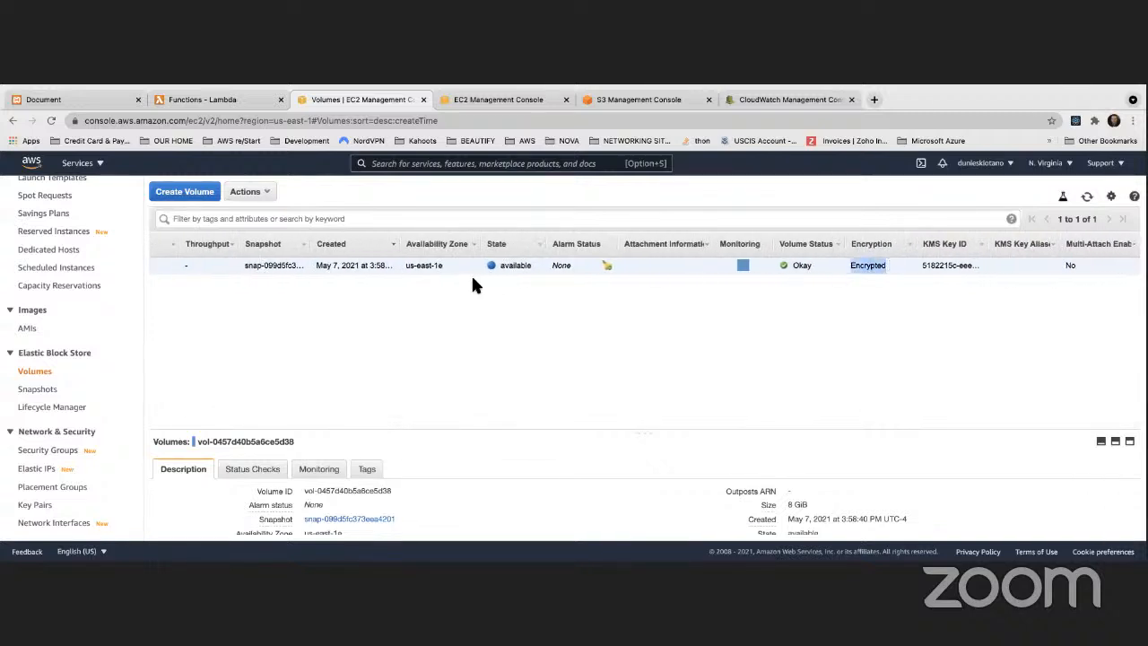
pyautogui.hscroll(-5, 455, 265)
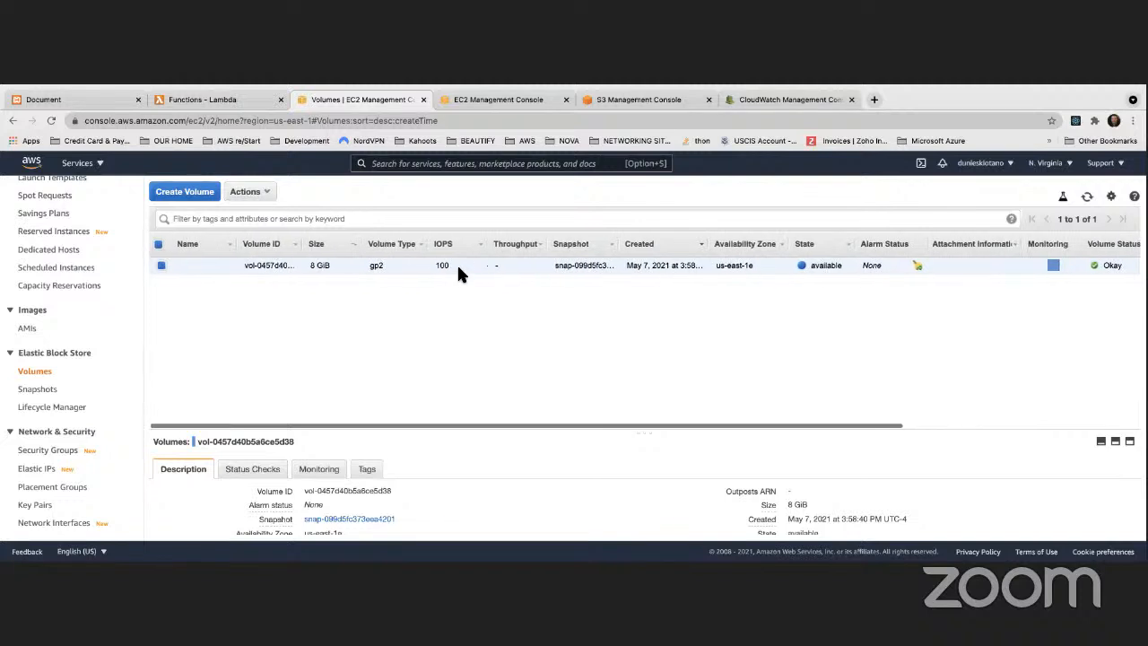
pyautogui.hscroll(5, 457, 262)
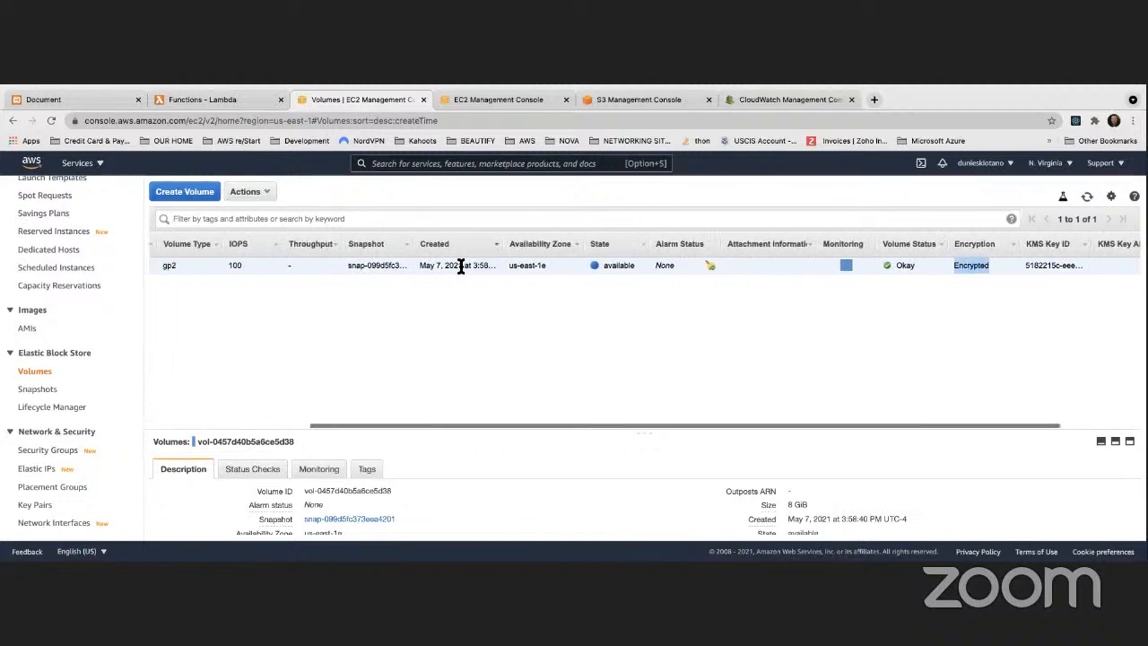
pyautogui.hscroll(-5, 460, 266)
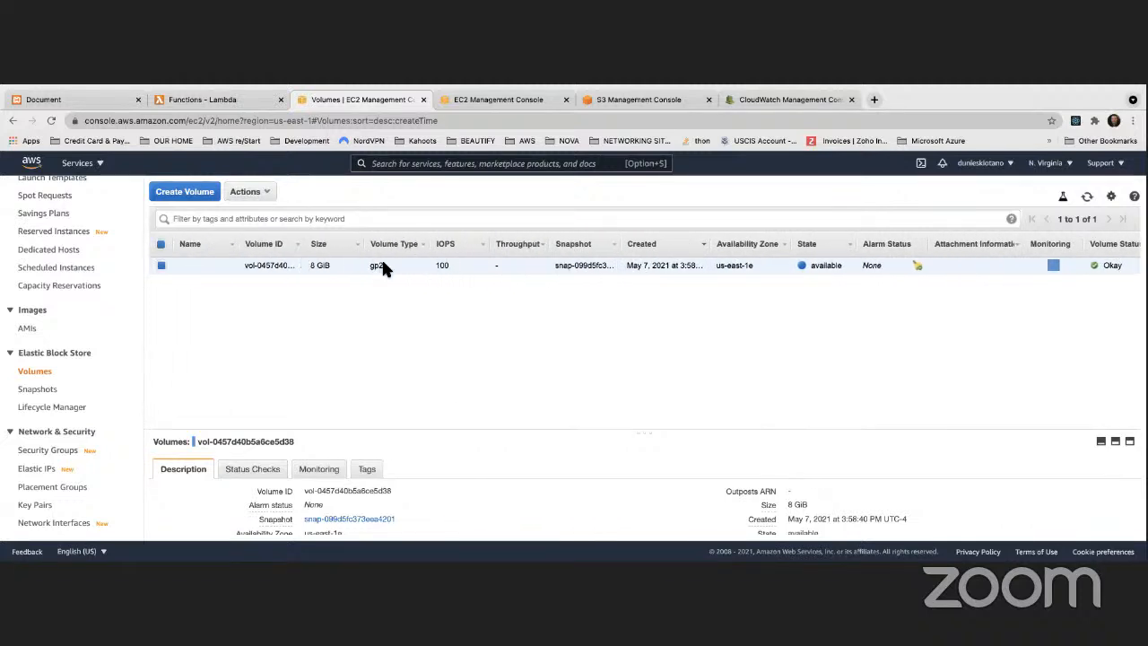
pyautogui.moveTo(812, 265); pyautogui.dragTo(841, 267)
pyautogui.moveTo(715, 266); pyautogui.dragTo(750, 272)
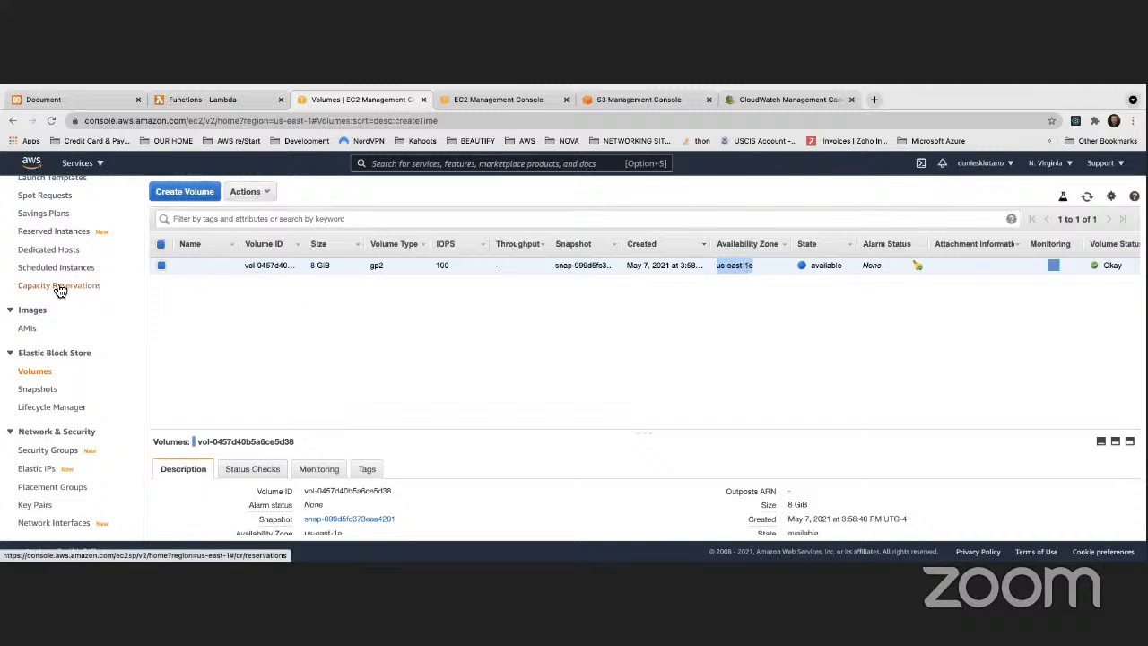
# Step: Start launching a new EC2 instance and choose the Amazon Linux 2 AMI (HVM), SSD Volume Type
pyautogui.scroll(5, 59, 288)
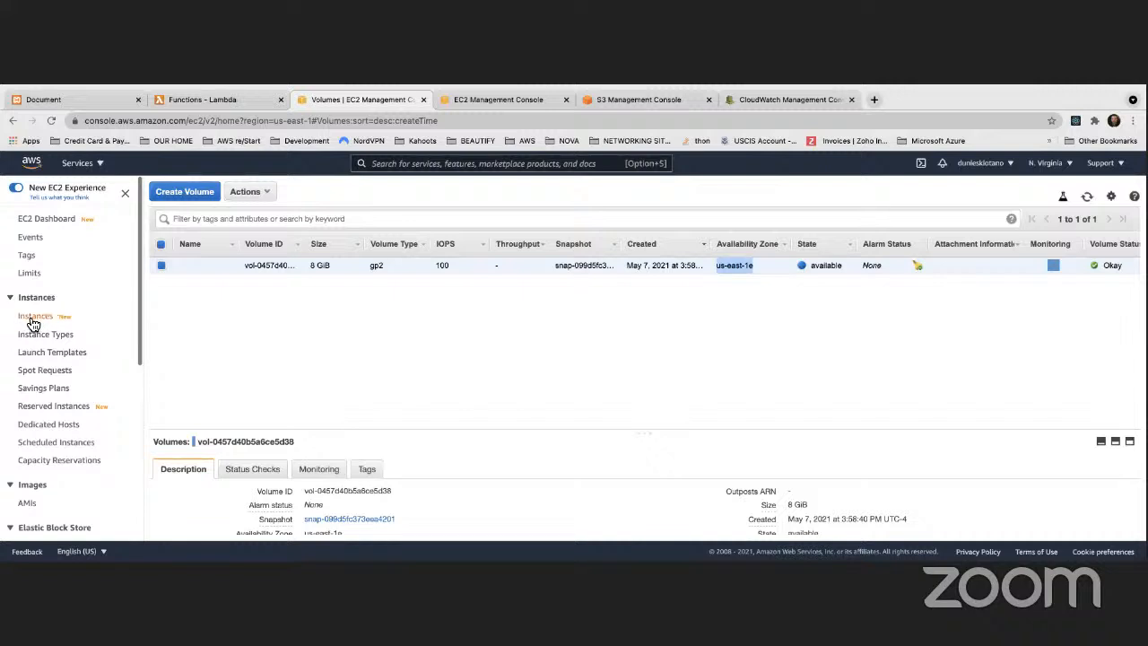
pyautogui.click(34, 318)
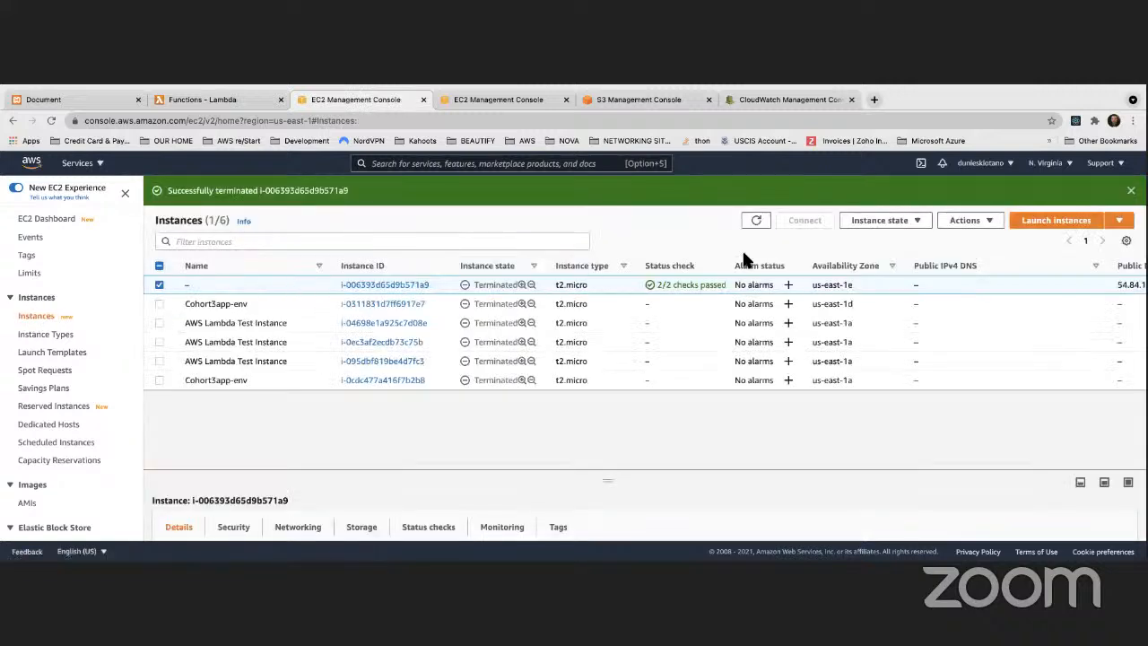
pyautogui.click(1056, 222)
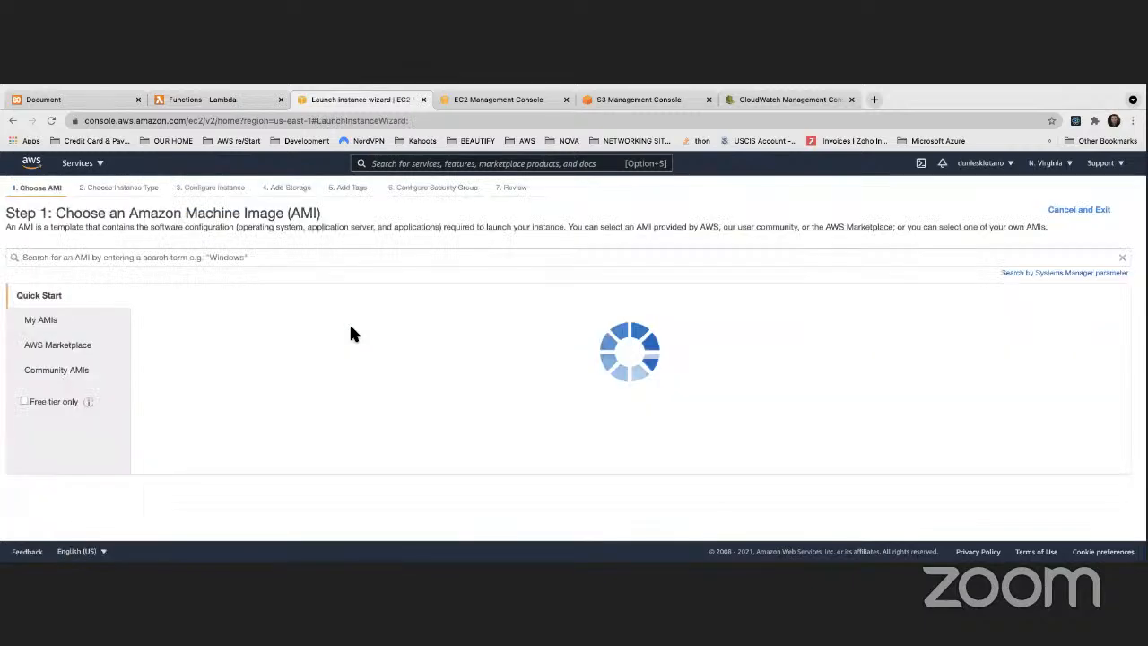
pyautogui.click(1080, 322)
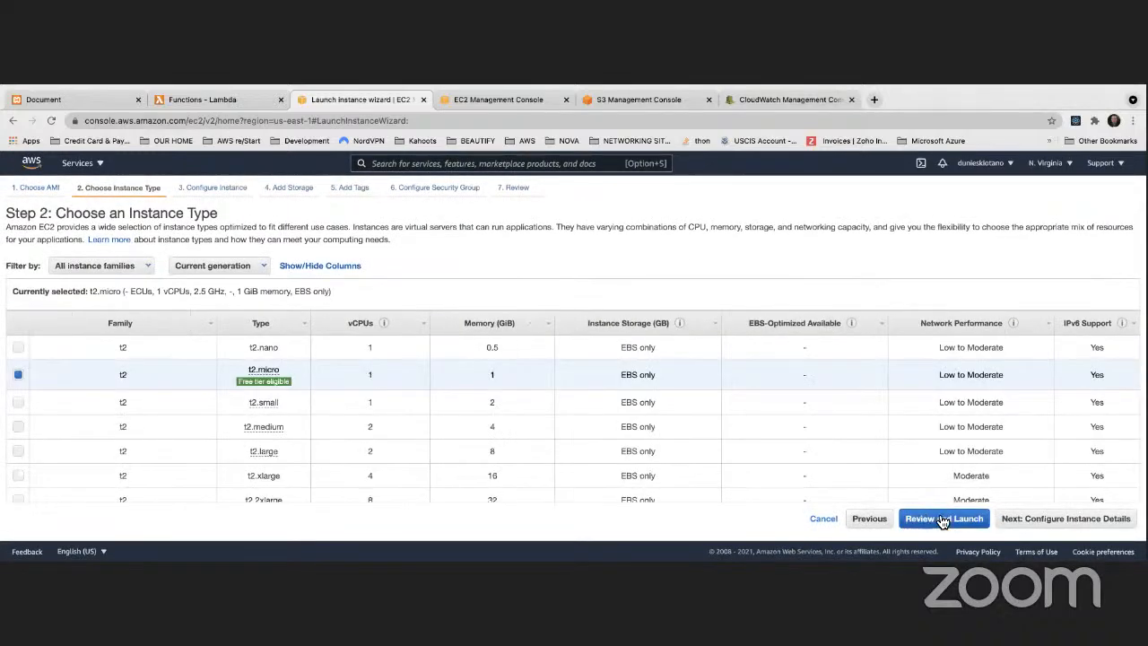
# Step: Launch the t2.micro instance with the default settings and the existing key pair Cohort3KeyPair
pyautogui.click(941, 520)
pyautogui.scroll(-1, 794, 465)
pyautogui.click(1115, 518)
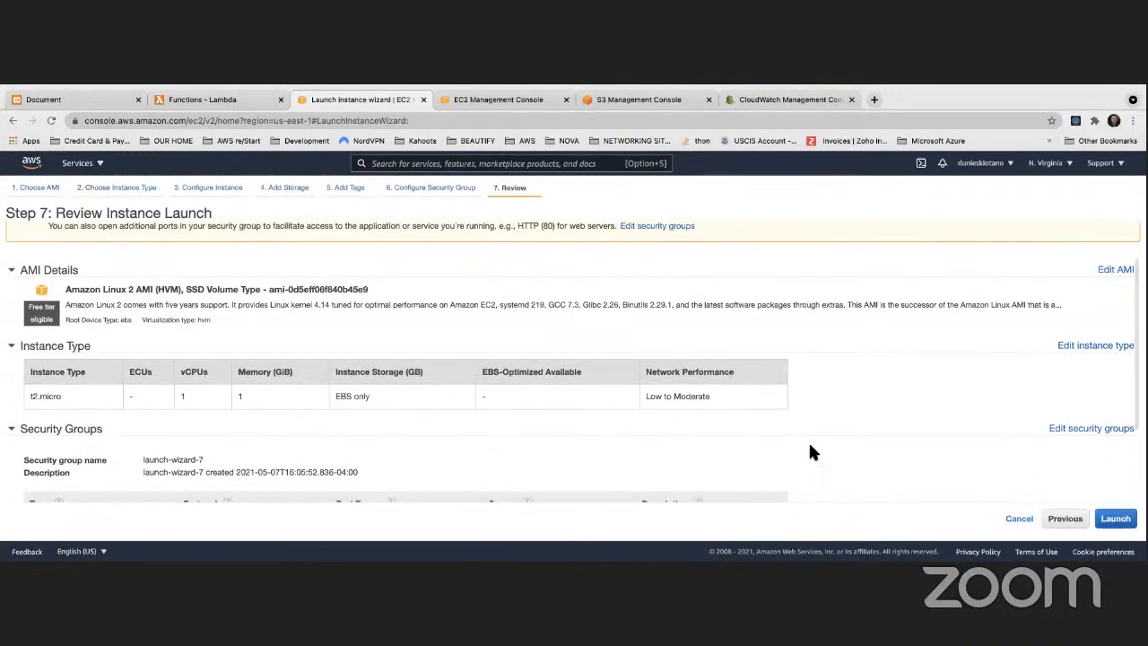
pyautogui.click(399, 417)
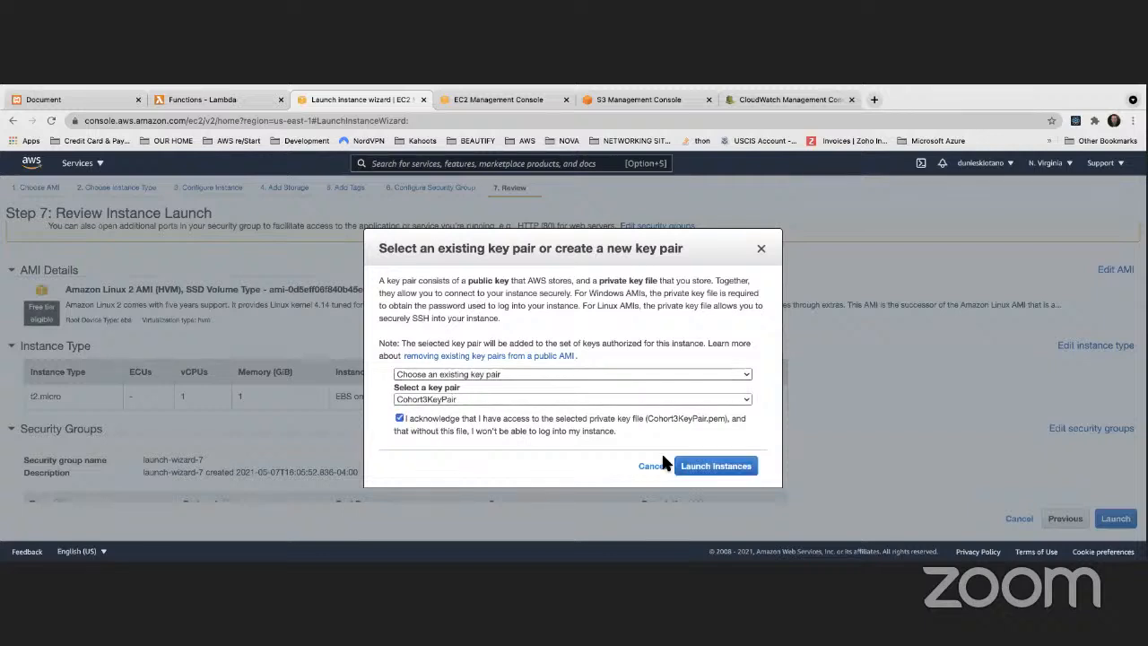
pyautogui.click(726, 465)
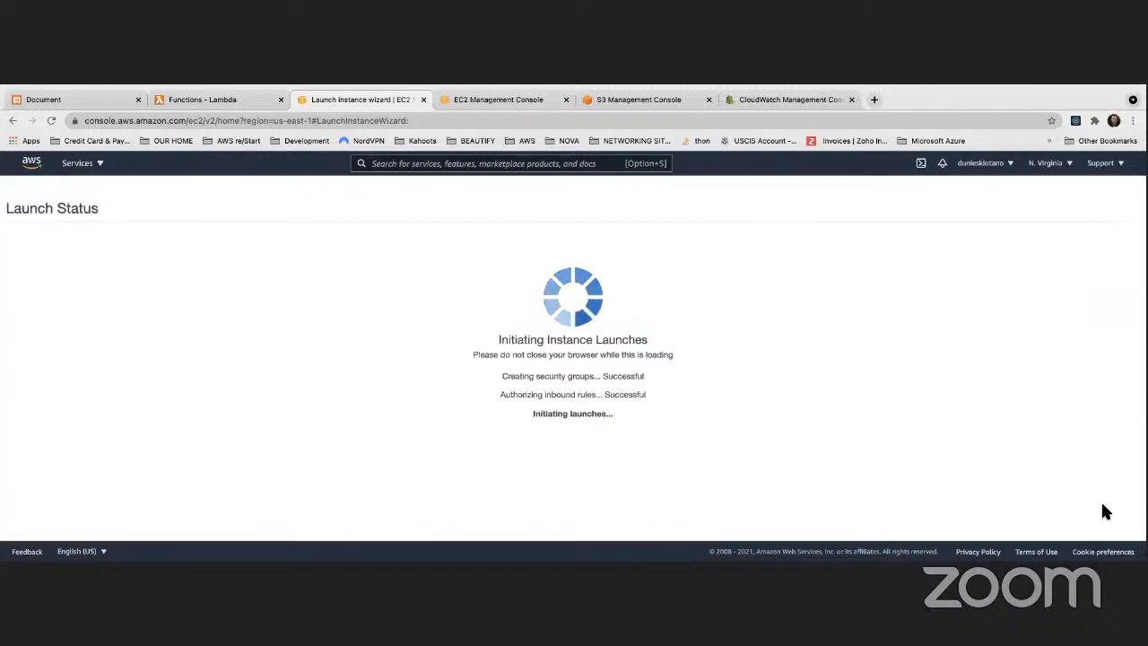
# Step: Open the instance list and refresh it repeatedly to follow the new instance's state until it is running
pyautogui.scroll(-3, 1071, 498)
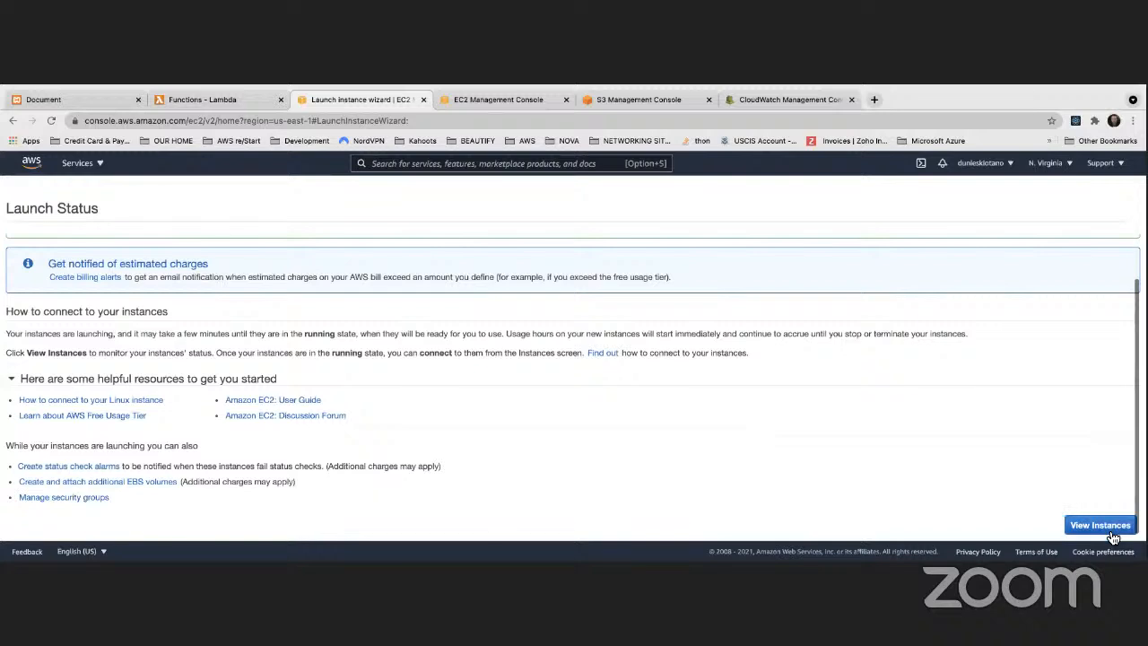
pyautogui.click(1099, 524)
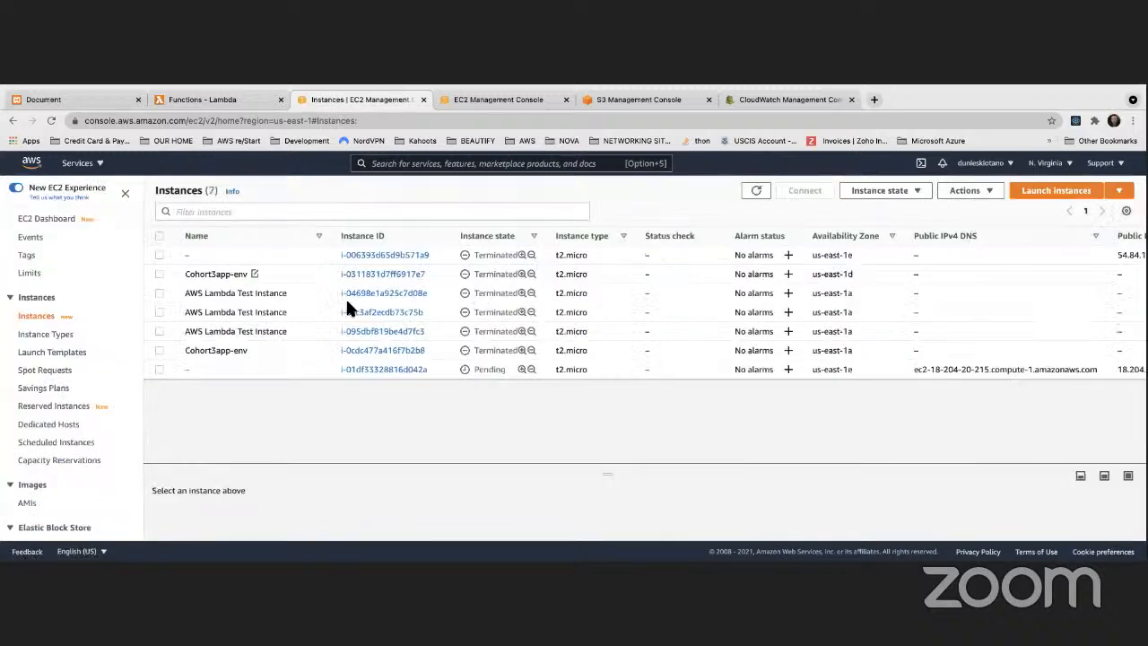
pyautogui.click(758, 193)
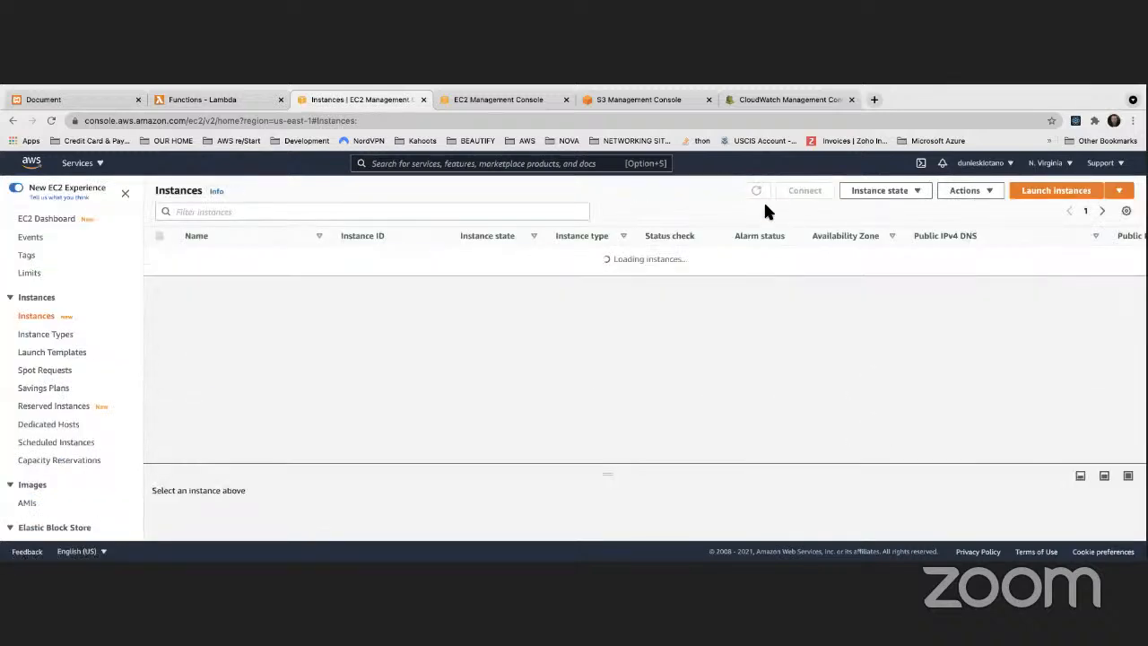
pyautogui.click(758, 192)
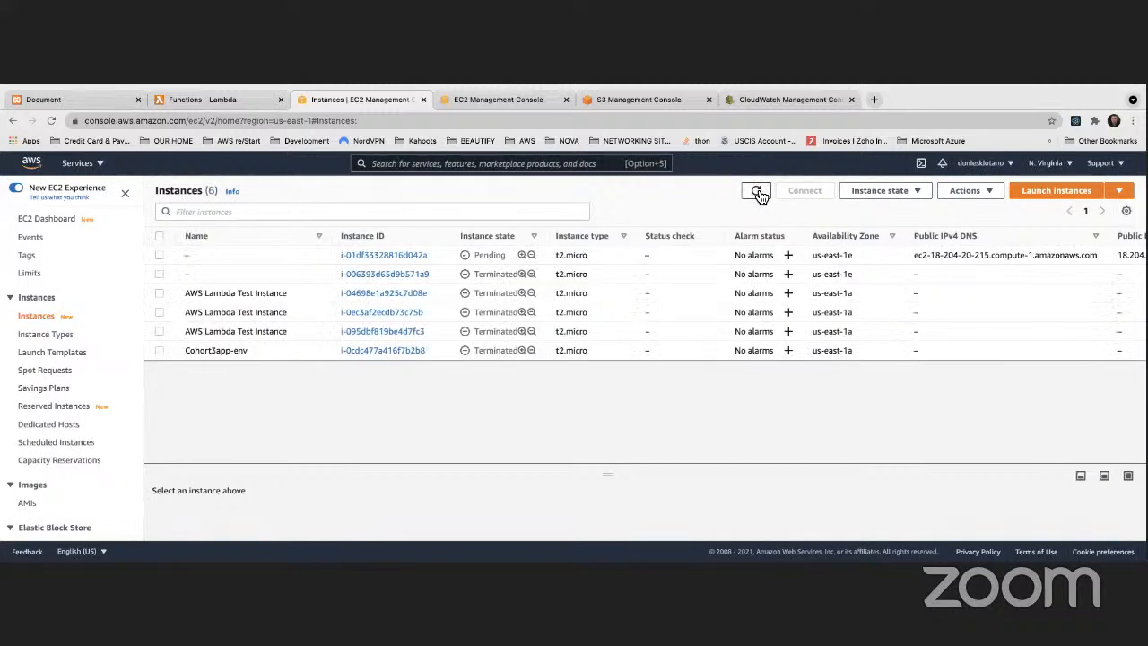
pyautogui.click(759, 193)
pyautogui.click(758, 192)
pyautogui.click(758, 193)
pyautogui.click(759, 193)
pyautogui.click(758, 192)
pyautogui.click(759, 193)
# Step: Try creating an image named MyAMI from the running instance, check its volume encryption option, and return to the instance list
pyautogui.rightClick(302, 254)
pyautogui.moveTo(384, 454)
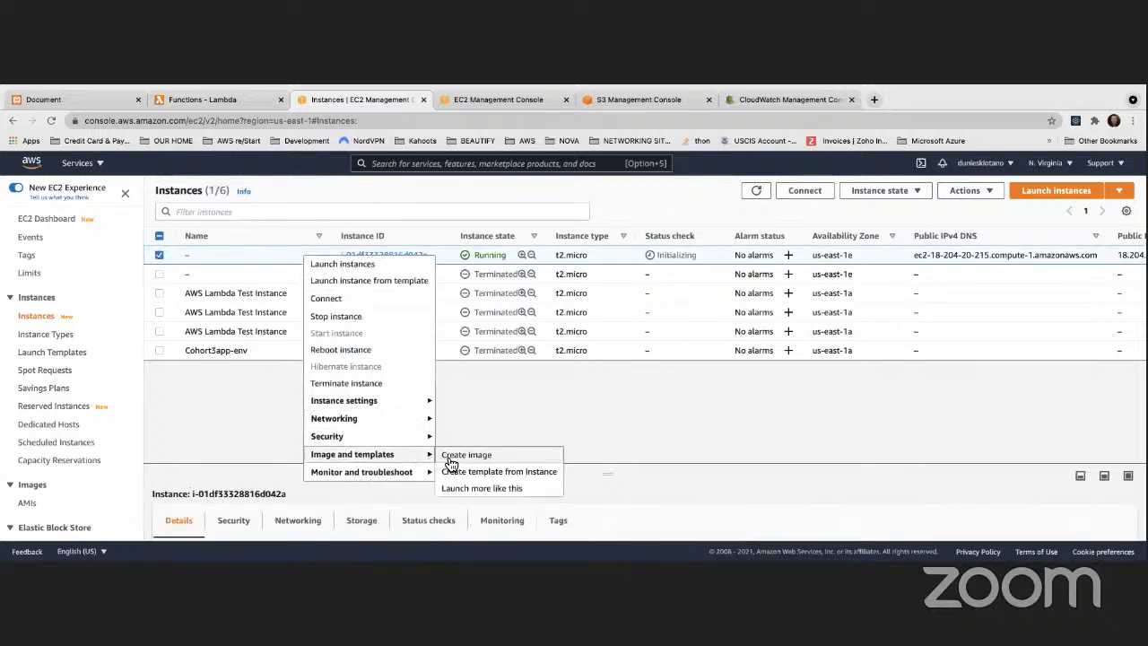
pyautogui.click(450, 458)
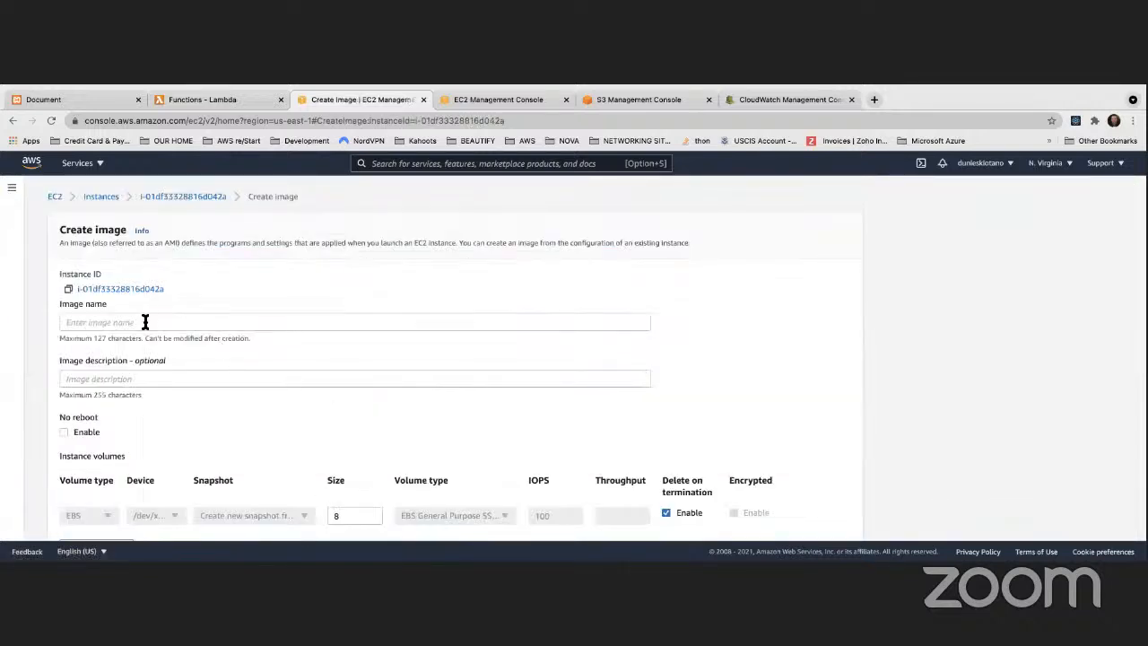
pyautogui.click(248, 324)
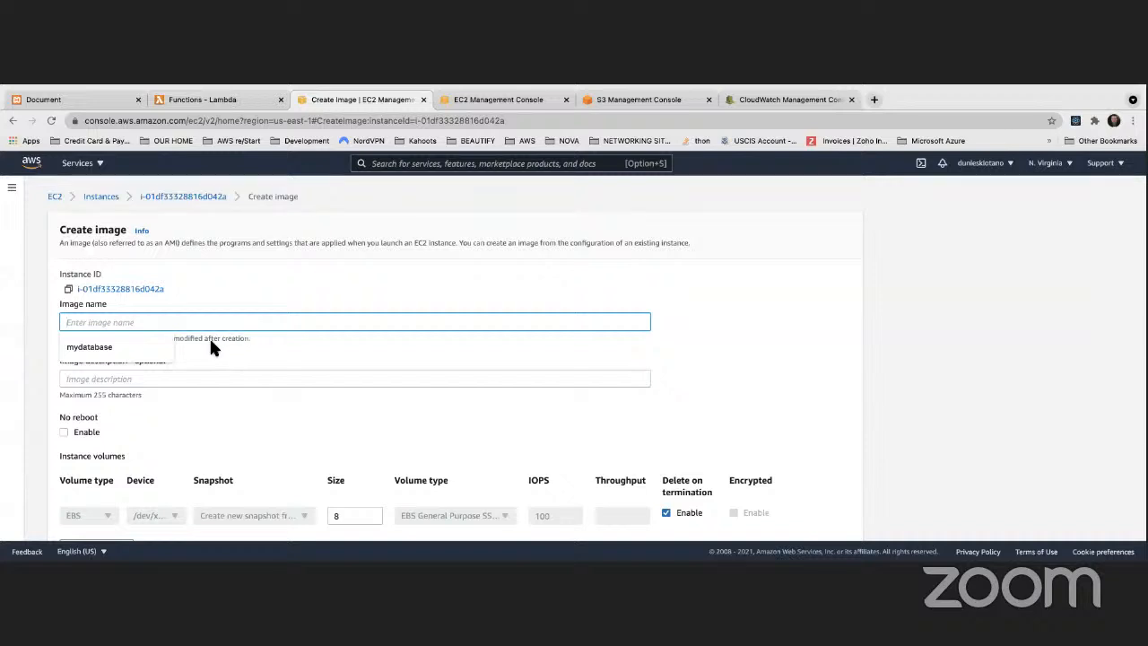
pyautogui.write('MyAMI')
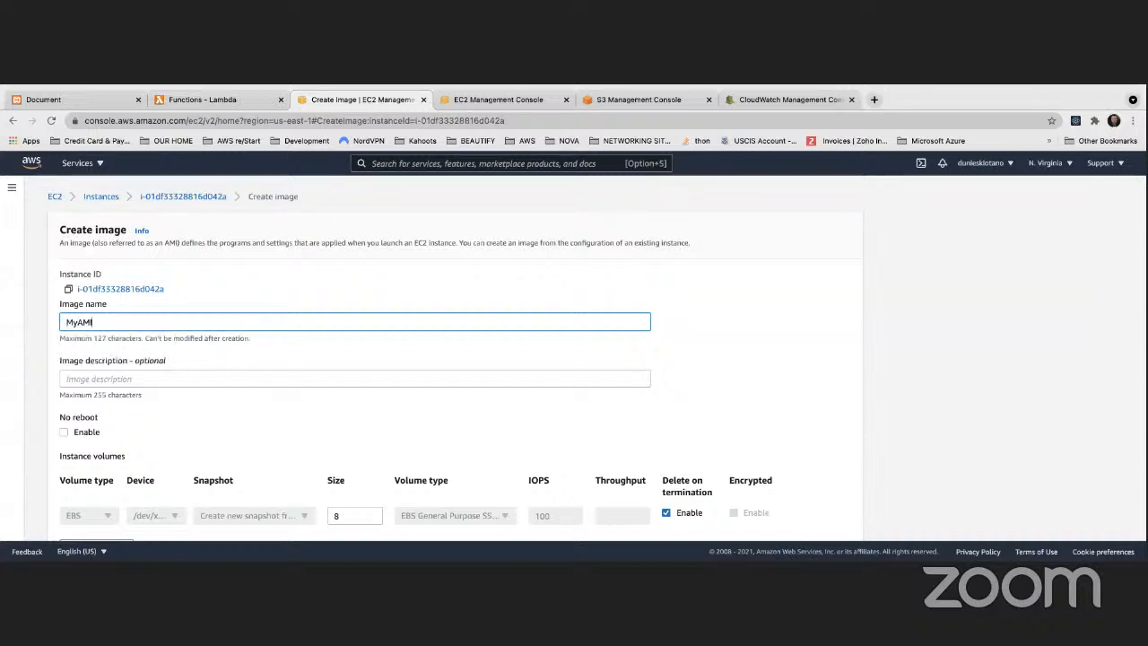
pyautogui.click(756, 376)
pyautogui.scroll(-3, 756, 376)
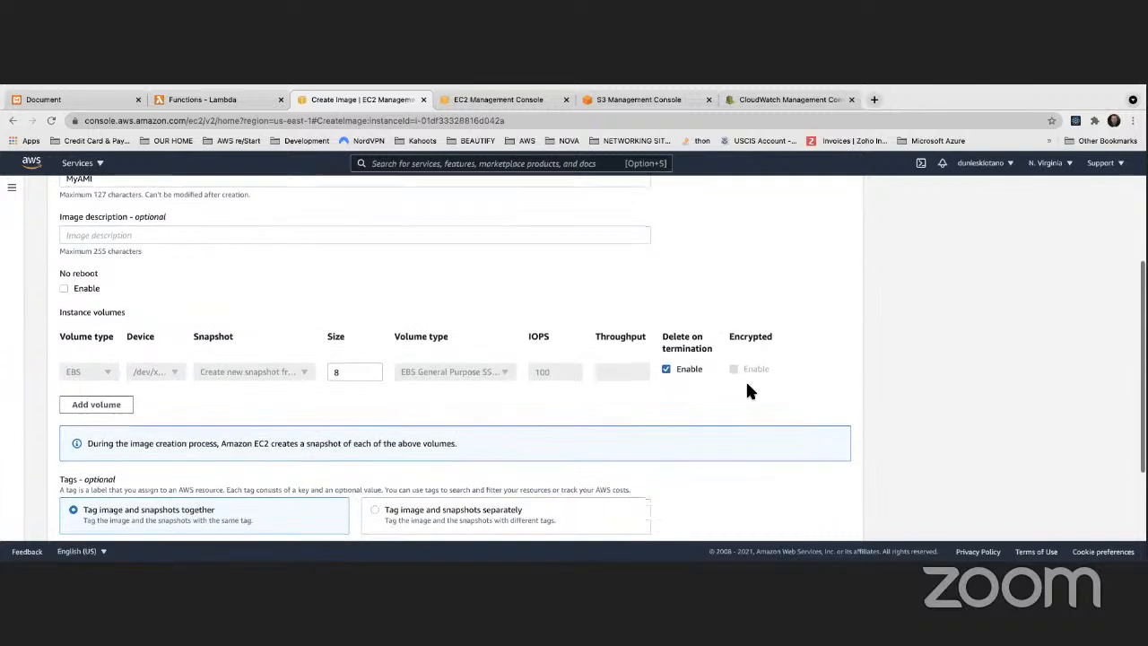
pyautogui.scroll(3, 747, 391)
pyautogui.click(13, 120)
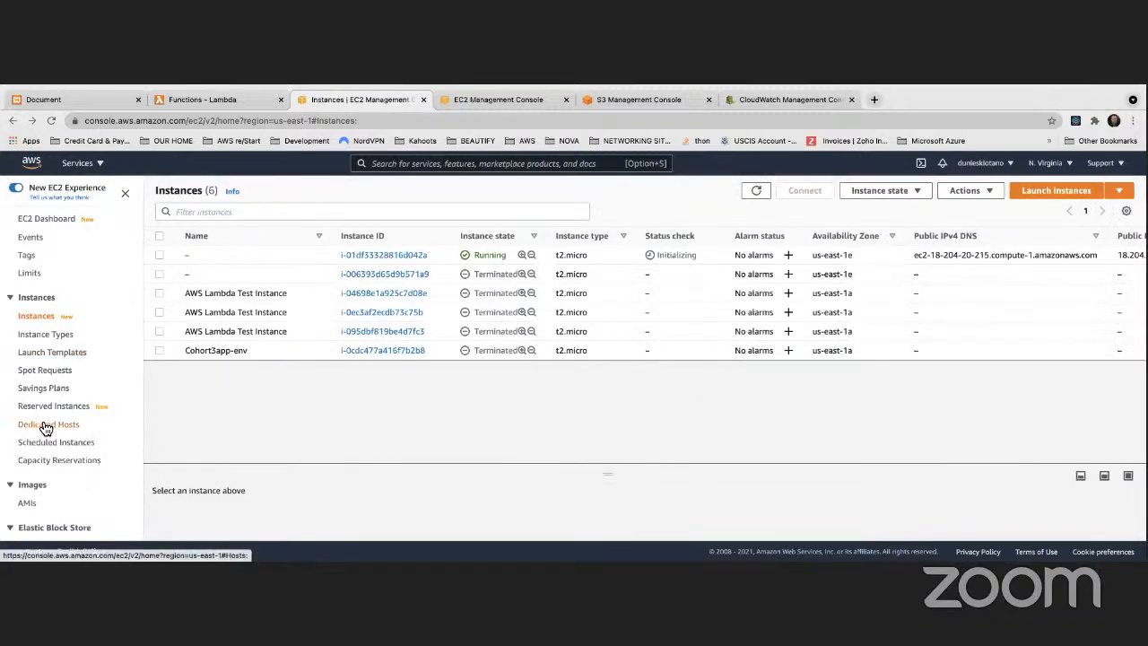
pyautogui.scroll(-2, 39, 413)
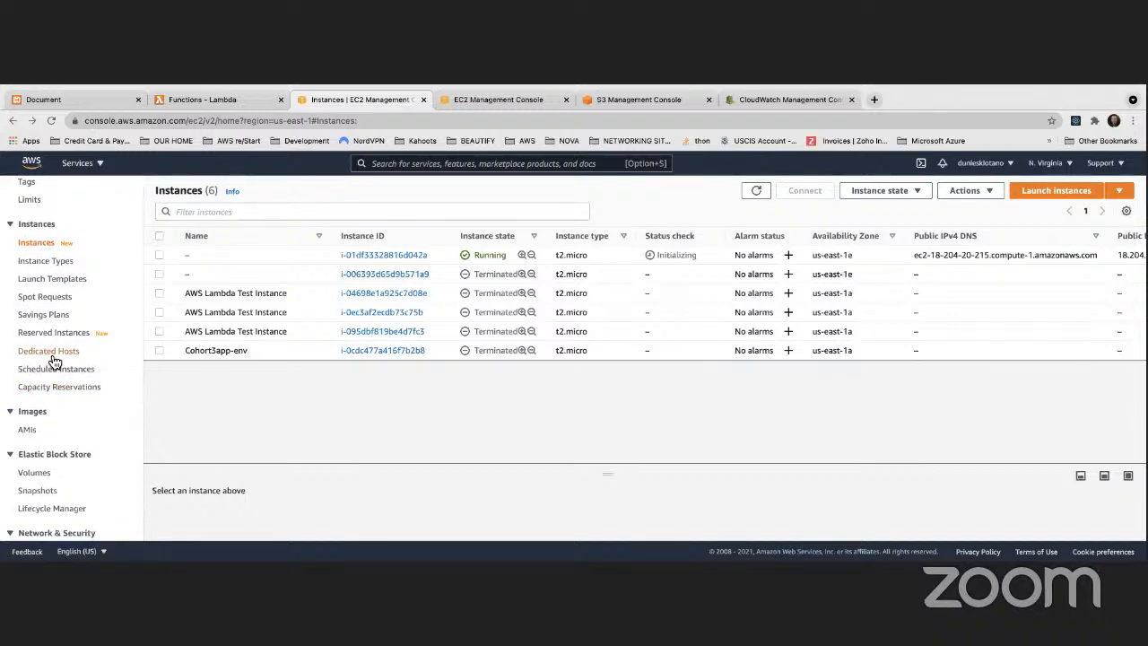
pyautogui.scroll(2, 46, 338)
pyautogui.scroll(-3, 56, 347)
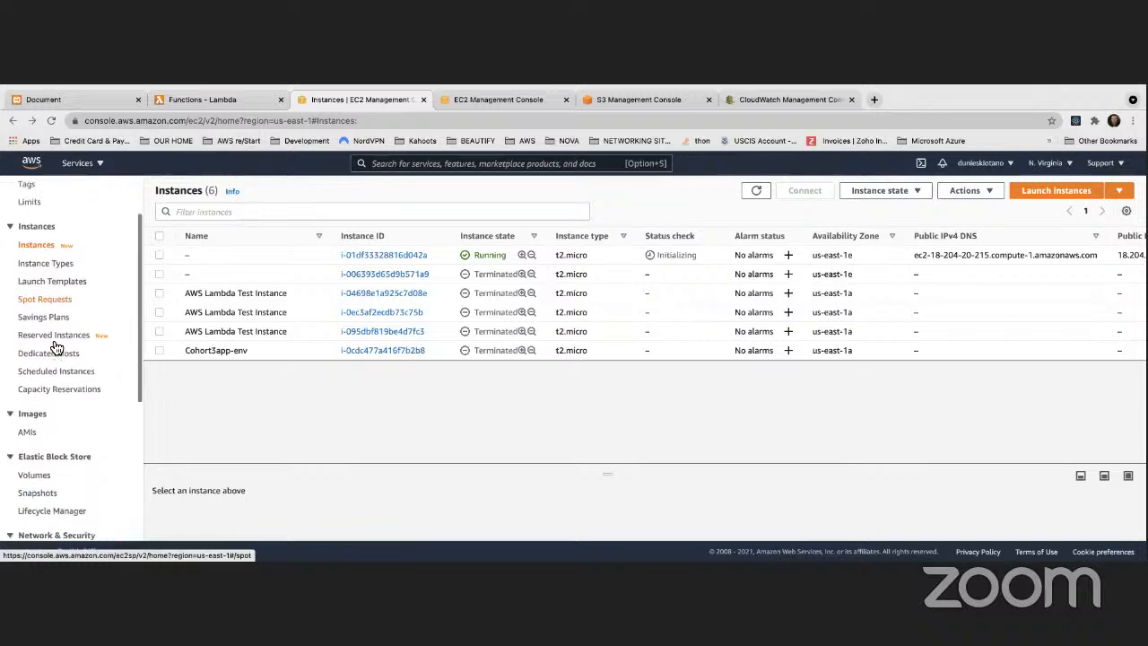
# Step: Attach the available encrypted 8 GiB volume to the running instance i-01df33328816d042a as device /dev/sdf and refresh the volume list
pyautogui.scroll(-4, 54, 340)
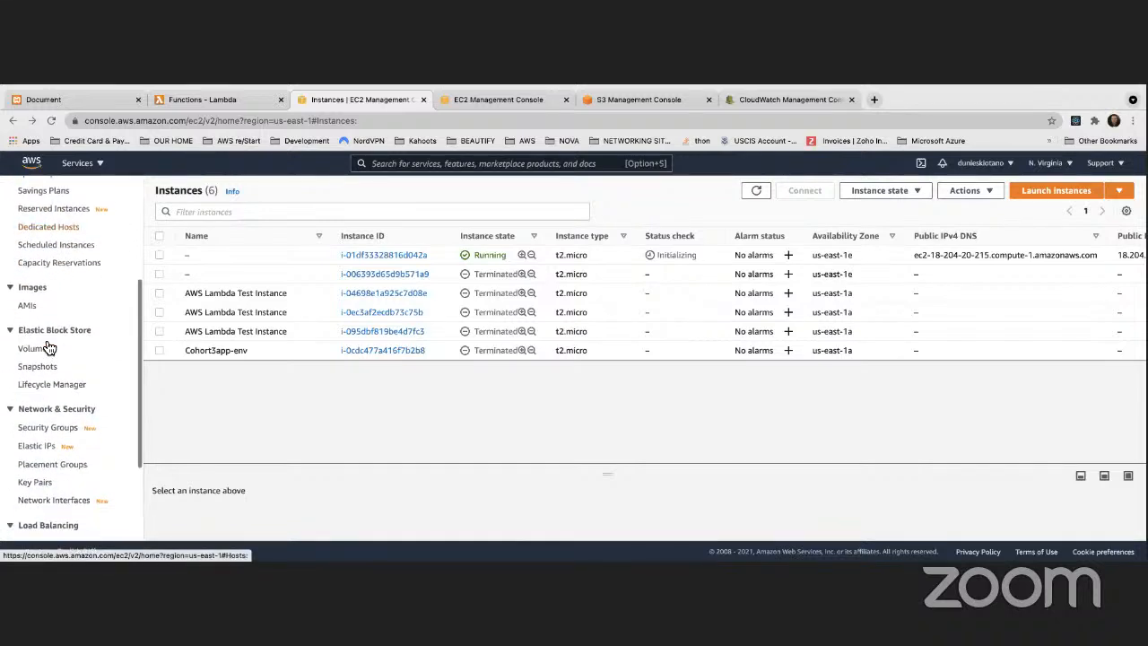
pyautogui.click(36, 350)
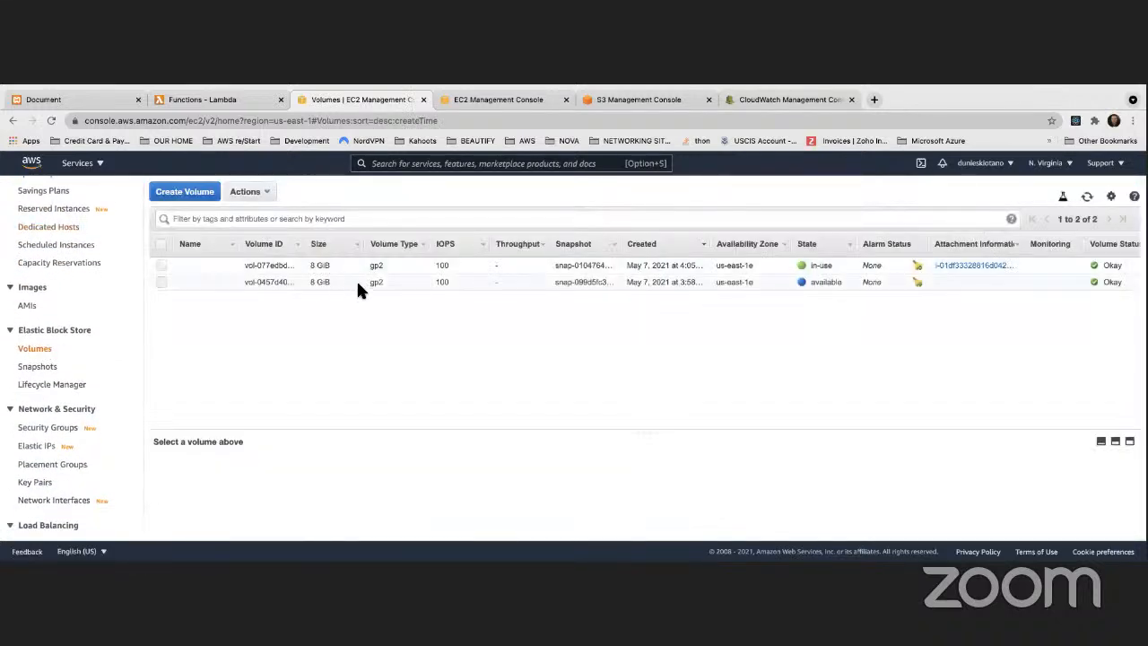
pyautogui.click(397, 280)
pyautogui.rightClick(399, 278)
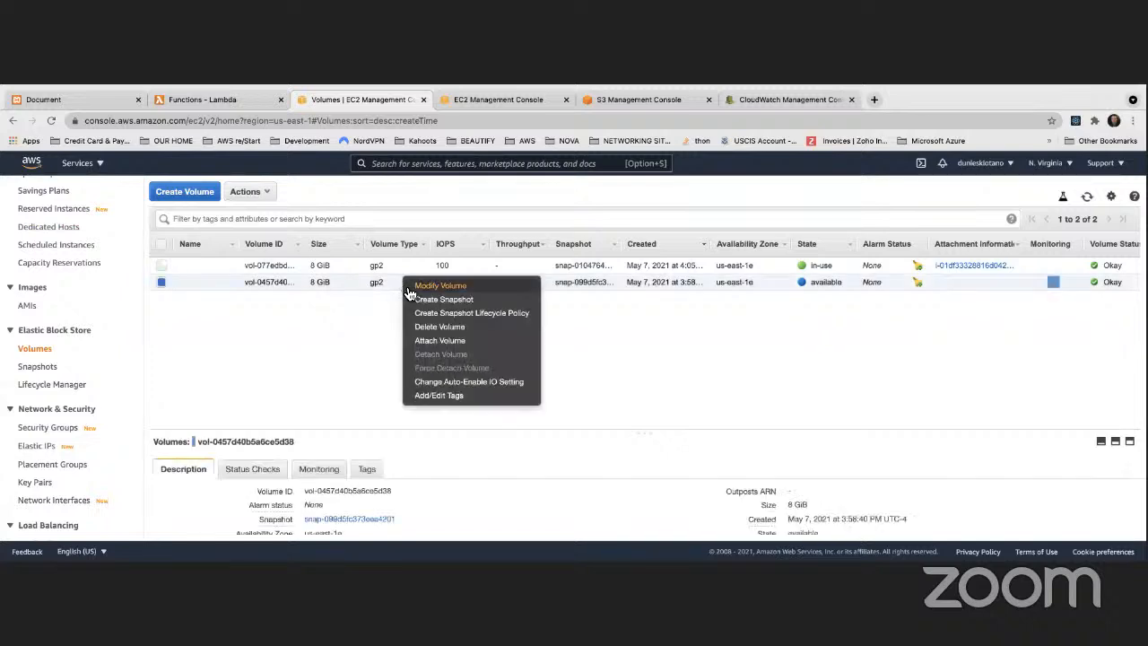
pyautogui.click(433, 341)
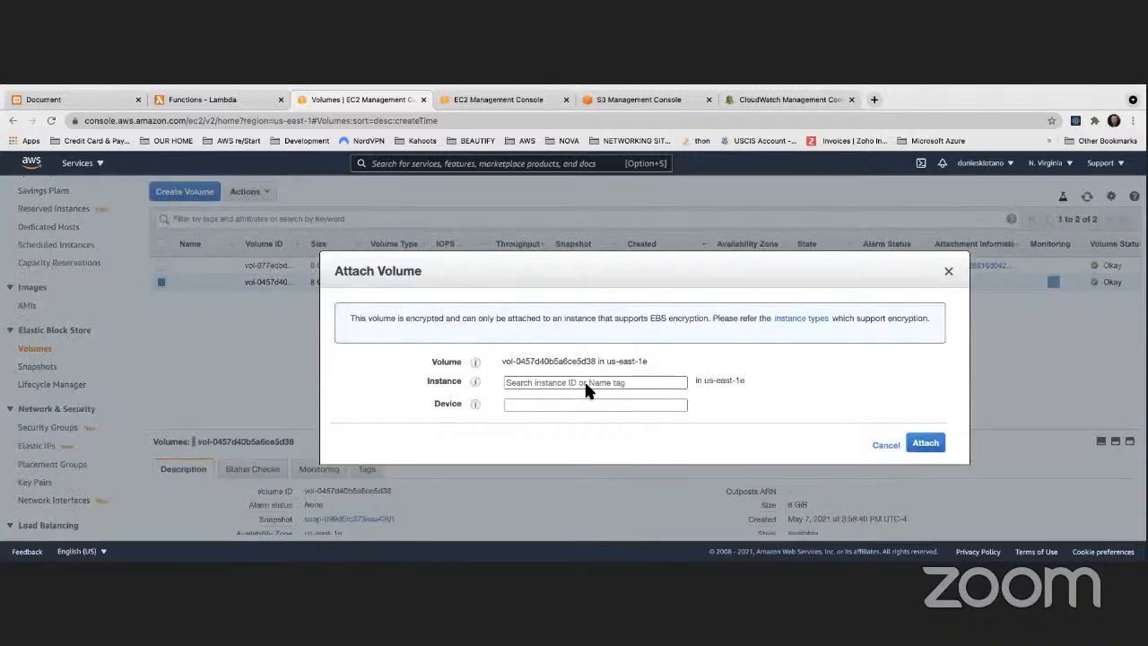
pyautogui.click(581, 405)
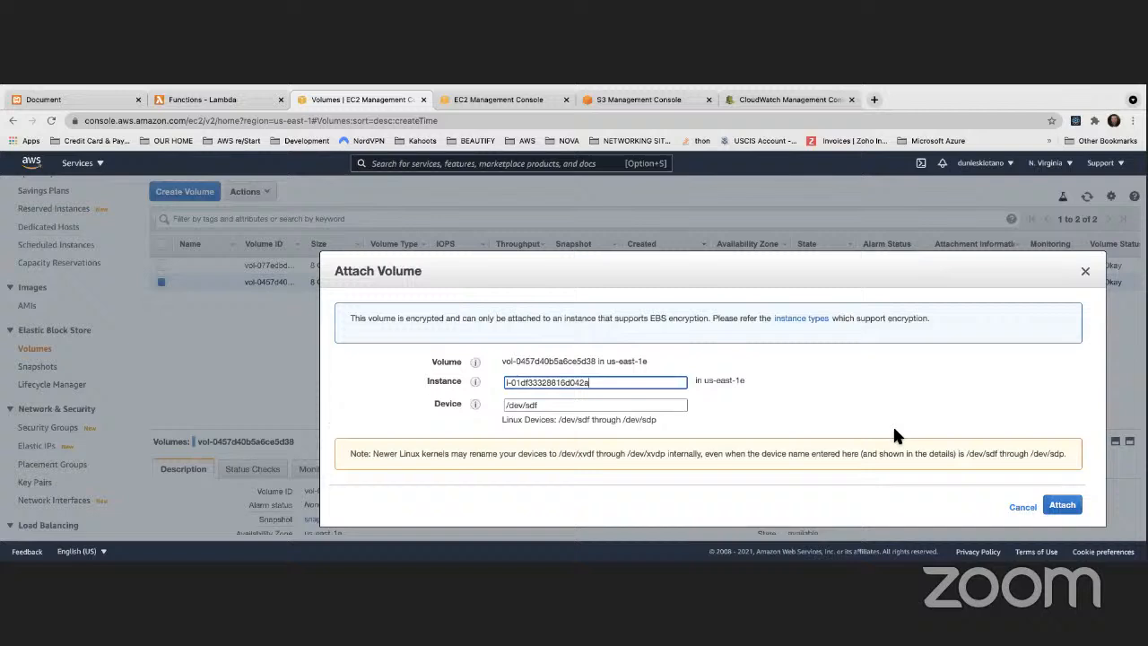
pyautogui.click(1049, 504)
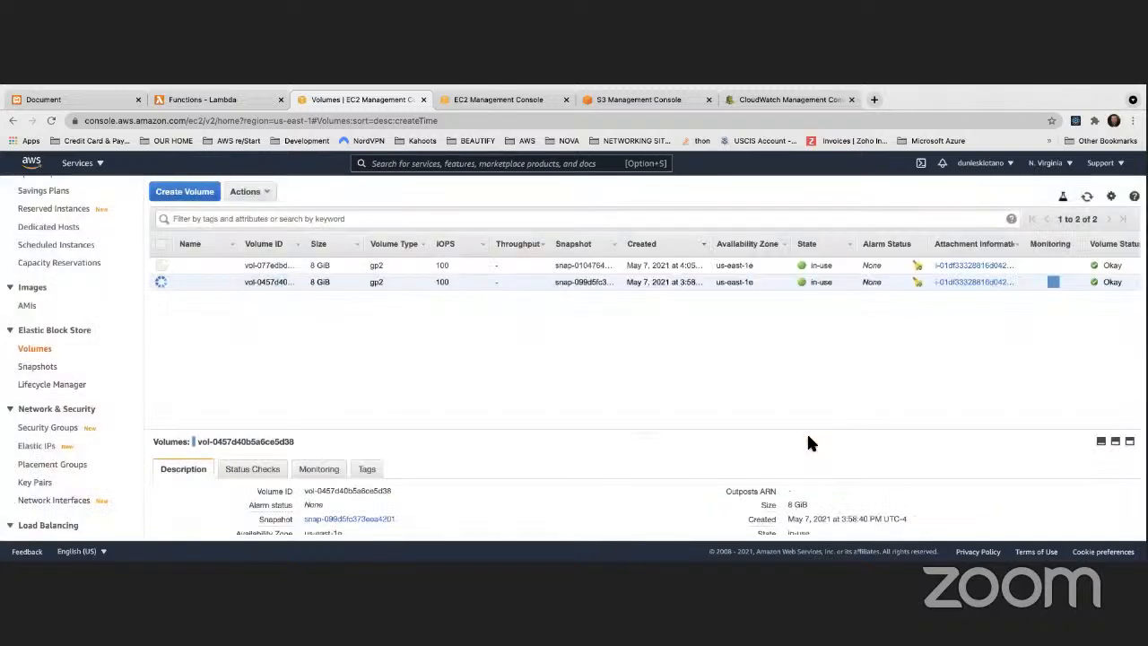
pyautogui.scroll(-2, 38, 359)
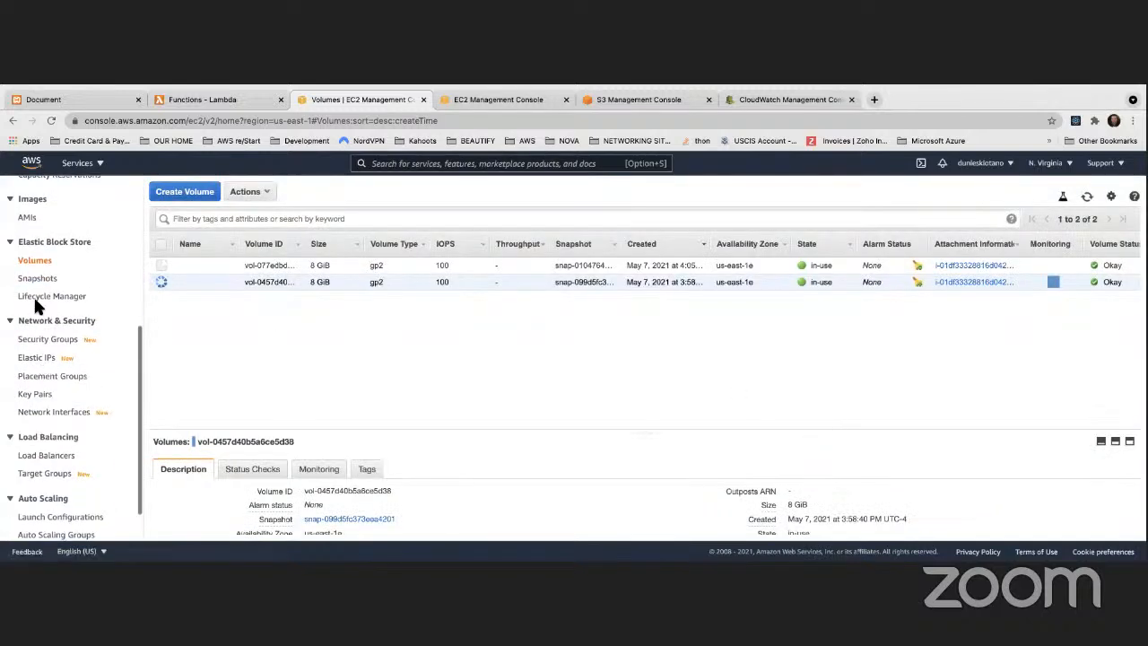
pyautogui.click(1087, 197)
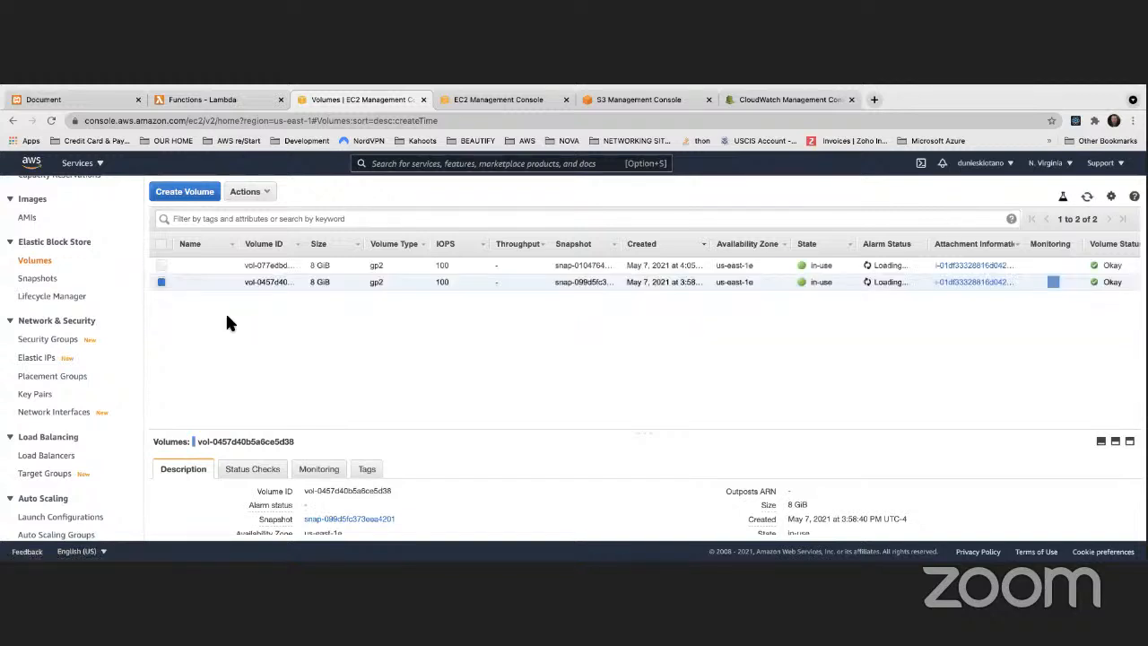
# Step: Examine the running instance's storage details, reloading the page to check the encryption of each attached block device
pyautogui.scroll(6, 40, 337)
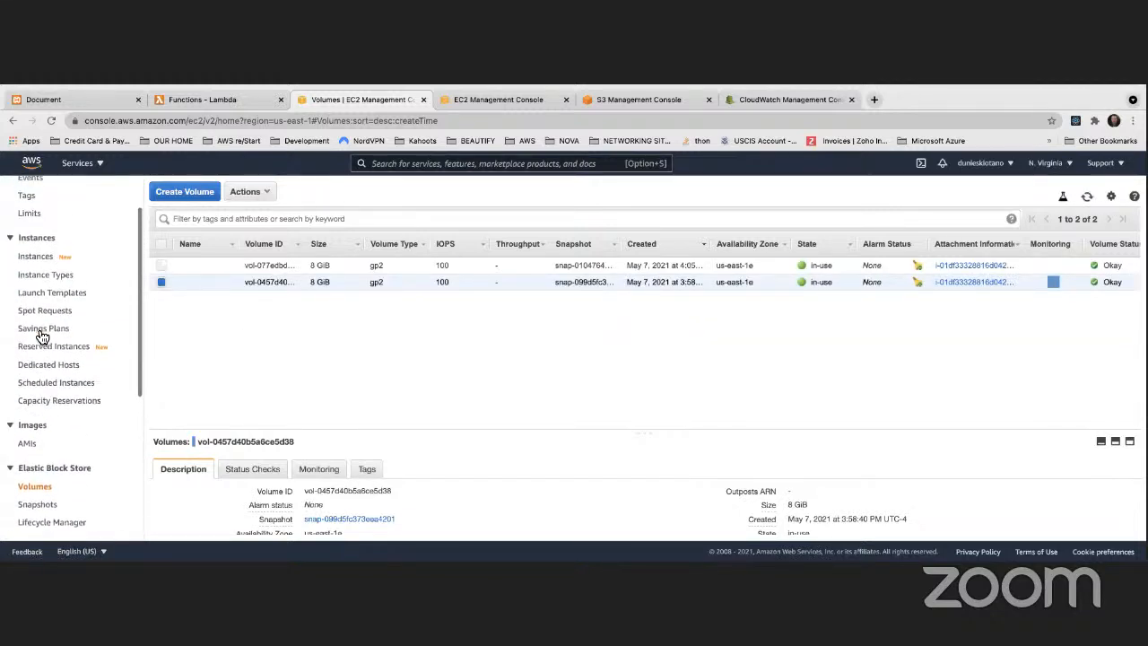
pyautogui.click(37, 308)
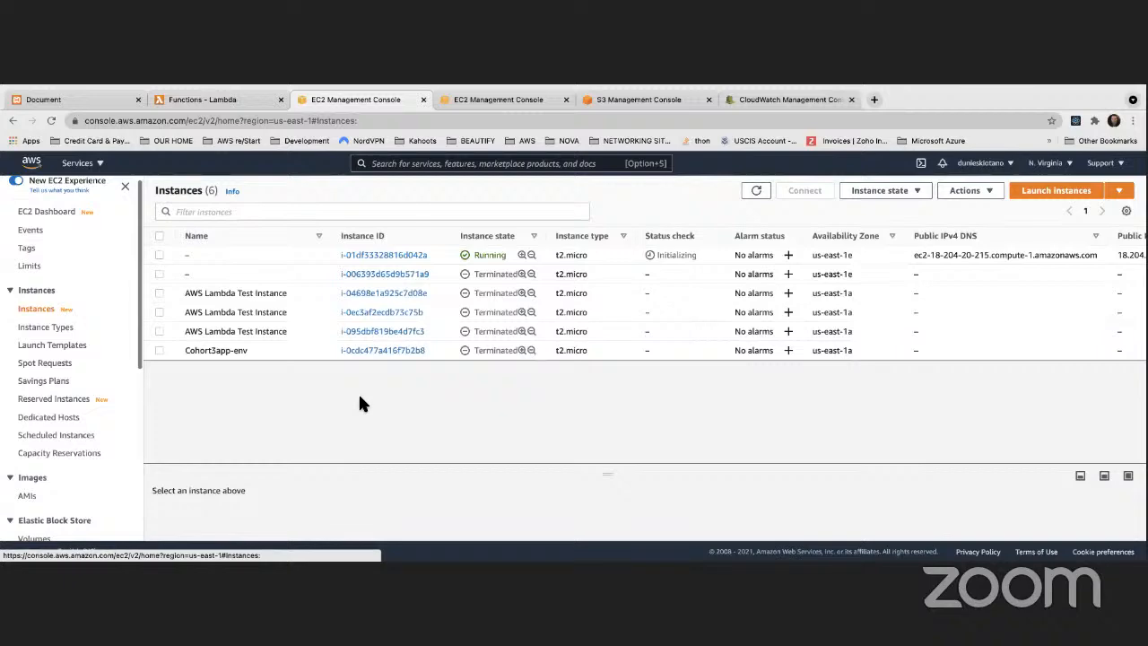
pyautogui.click(398, 257)
pyautogui.scroll(-1, 269, 471)
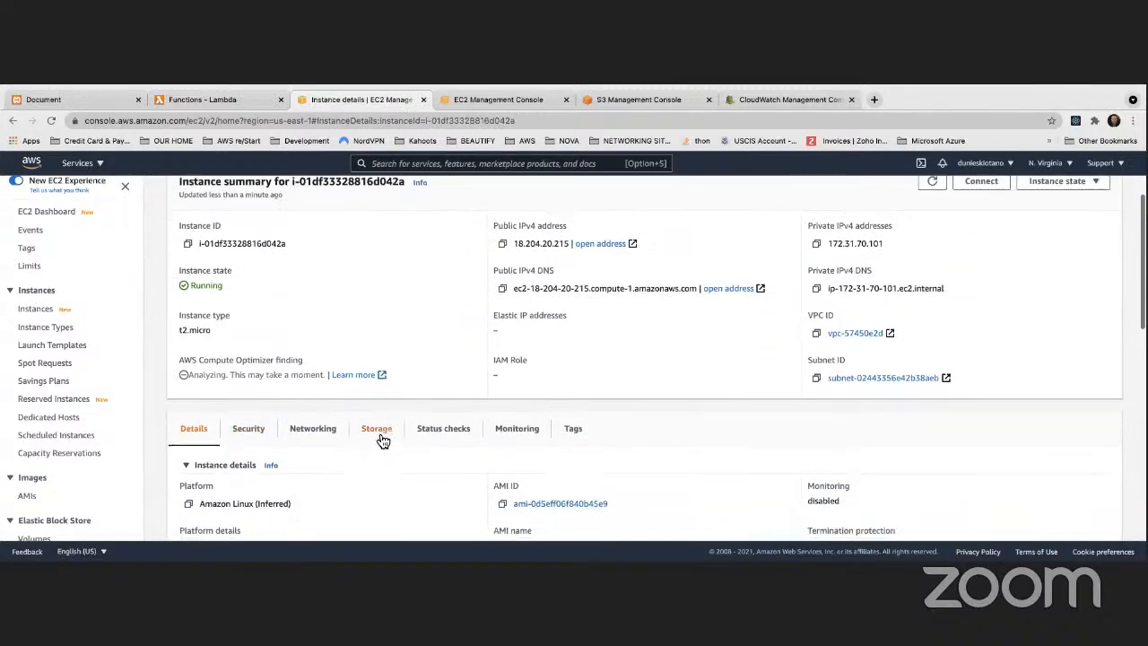
pyautogui.click(377, 441)
pyautogui.scroll(-3, 376, 444)
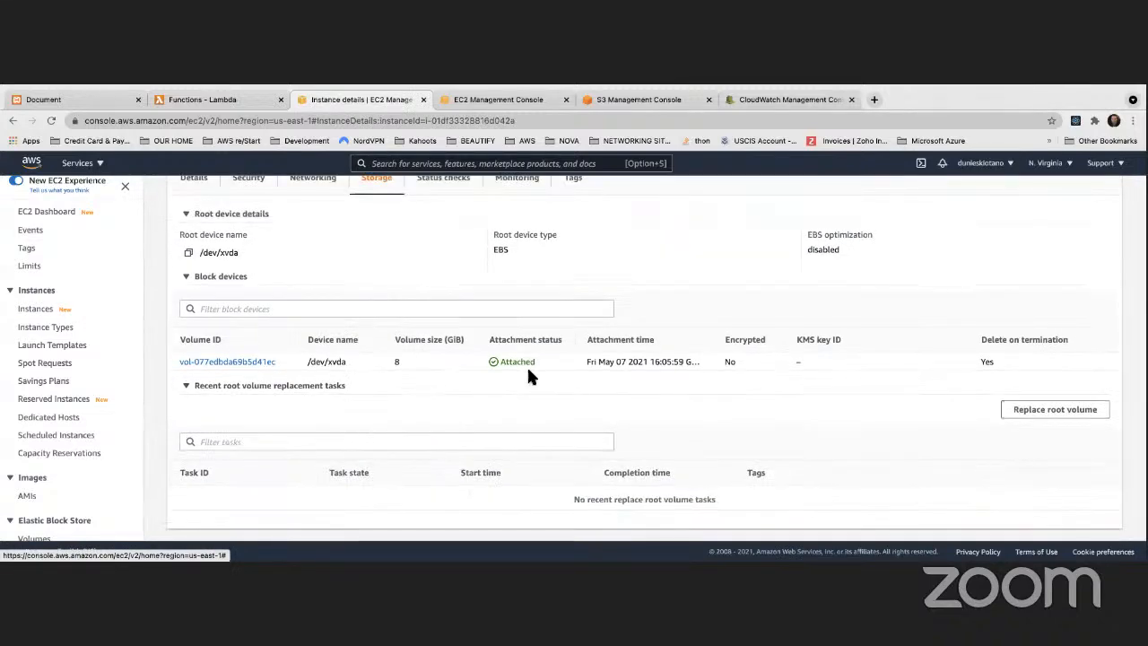
pyautogui.click(50, 120)
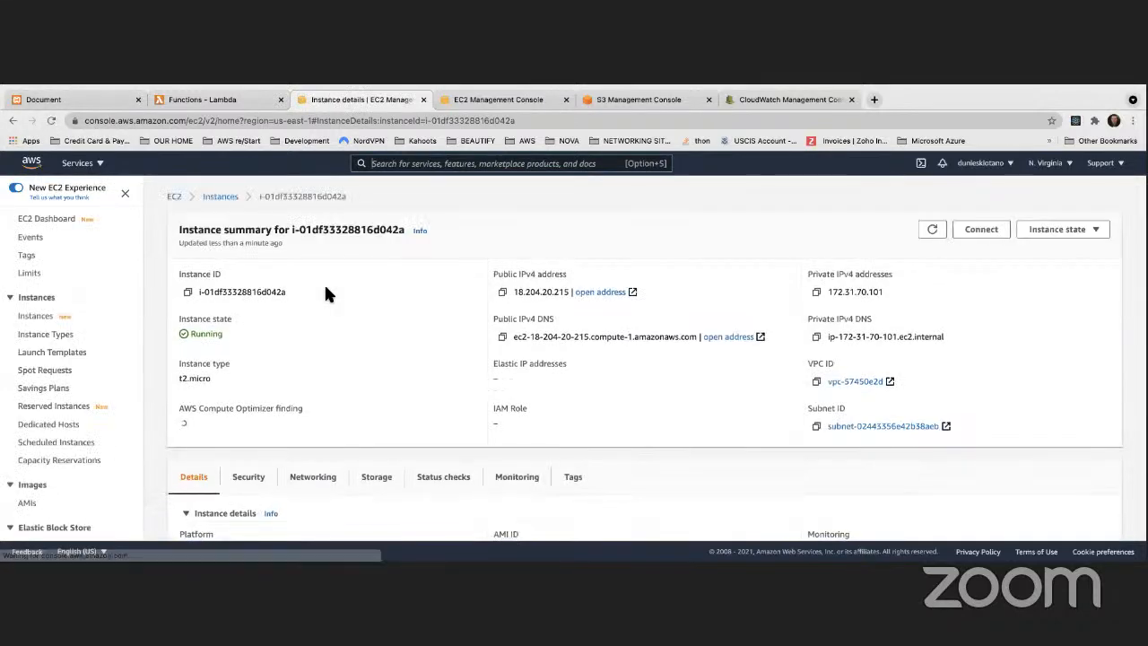
pyautogui.scroll(-6, 326, 294)
pyautogui.scroll(3, 326, 294)
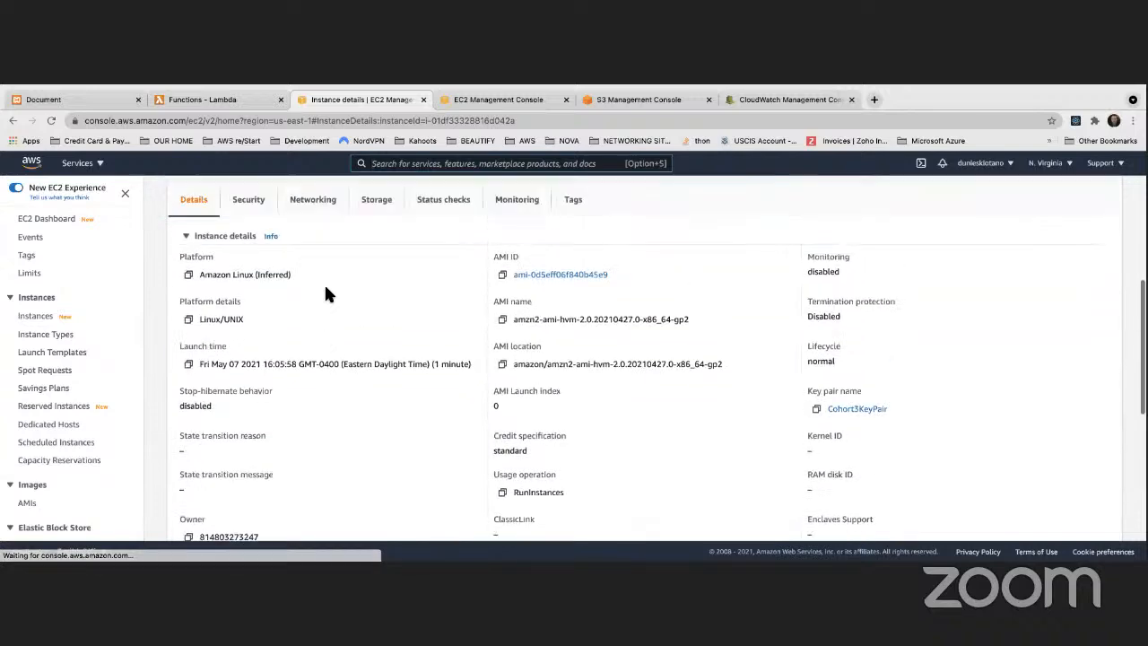
pyautogui.click(375, 240)
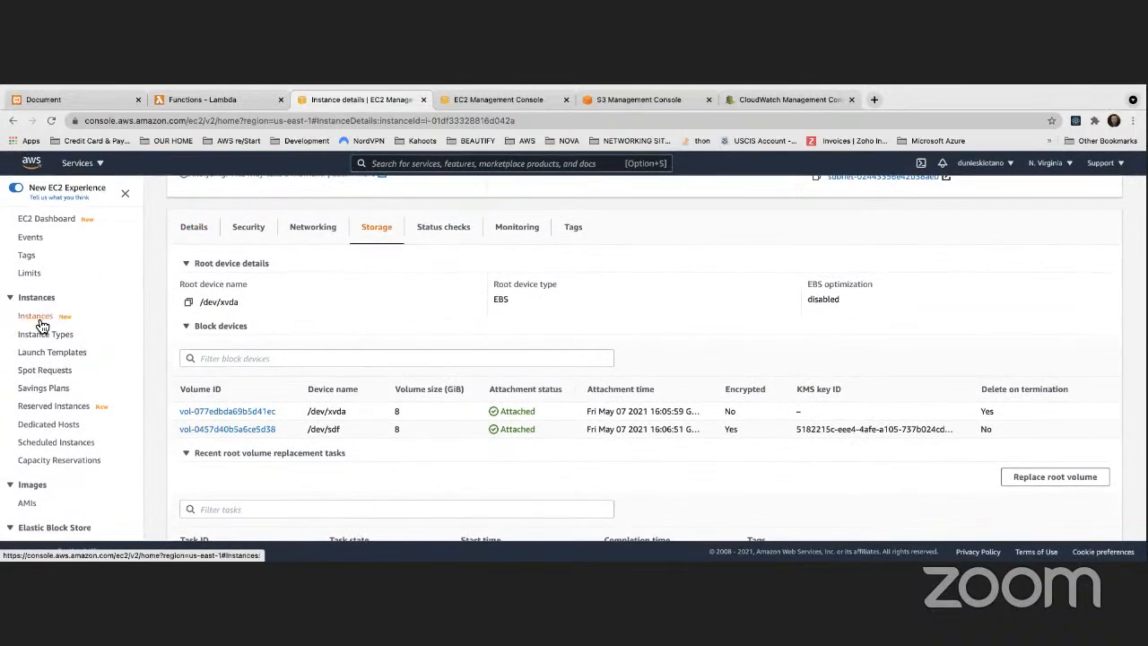
# Step: Start creating an image from the running instance and review the encryption settings of its instance volumes
pyautogui.click(37, 317)
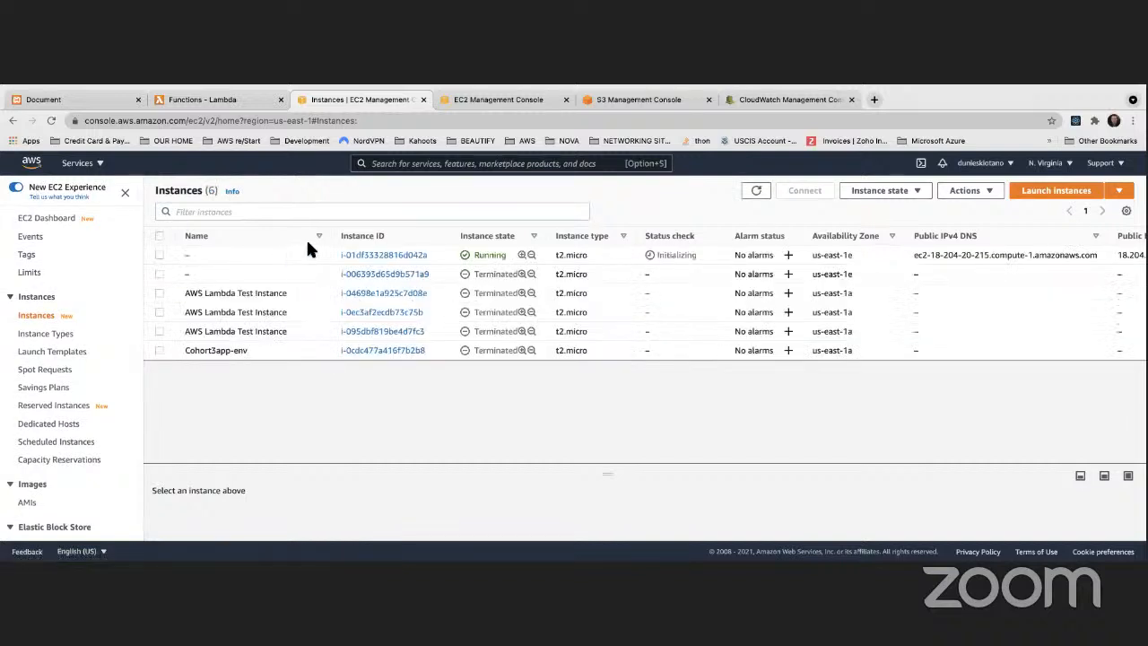
pyautogui.rightClick(297, 255)
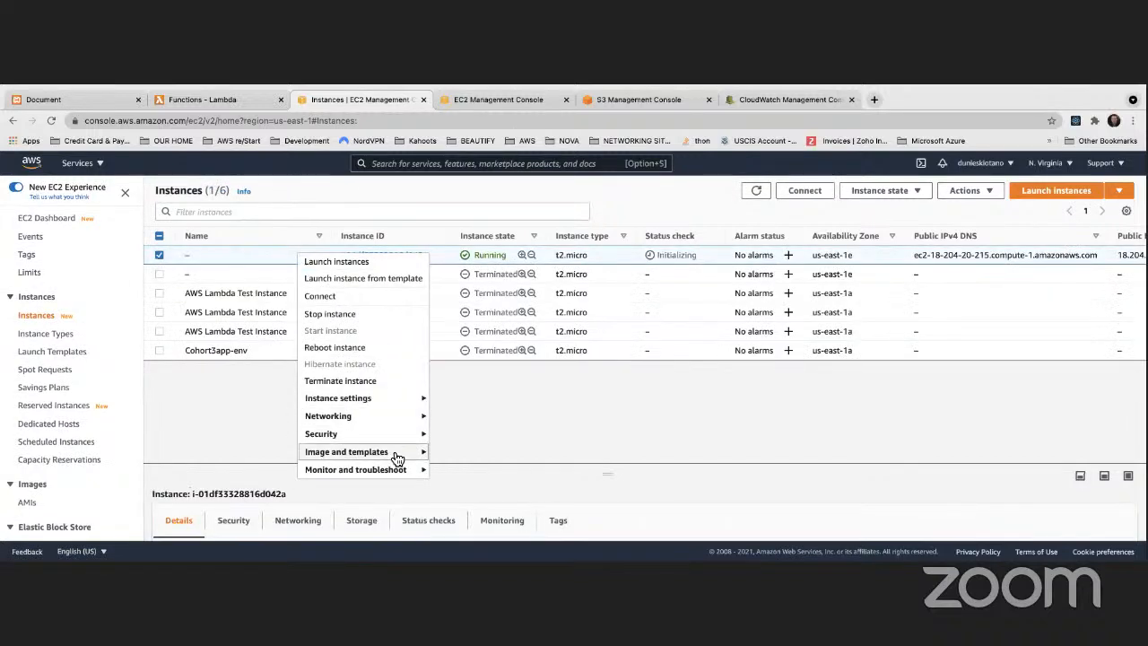
pyautogui.moveTo(397, 457)
pyautogui.click(467, 453)
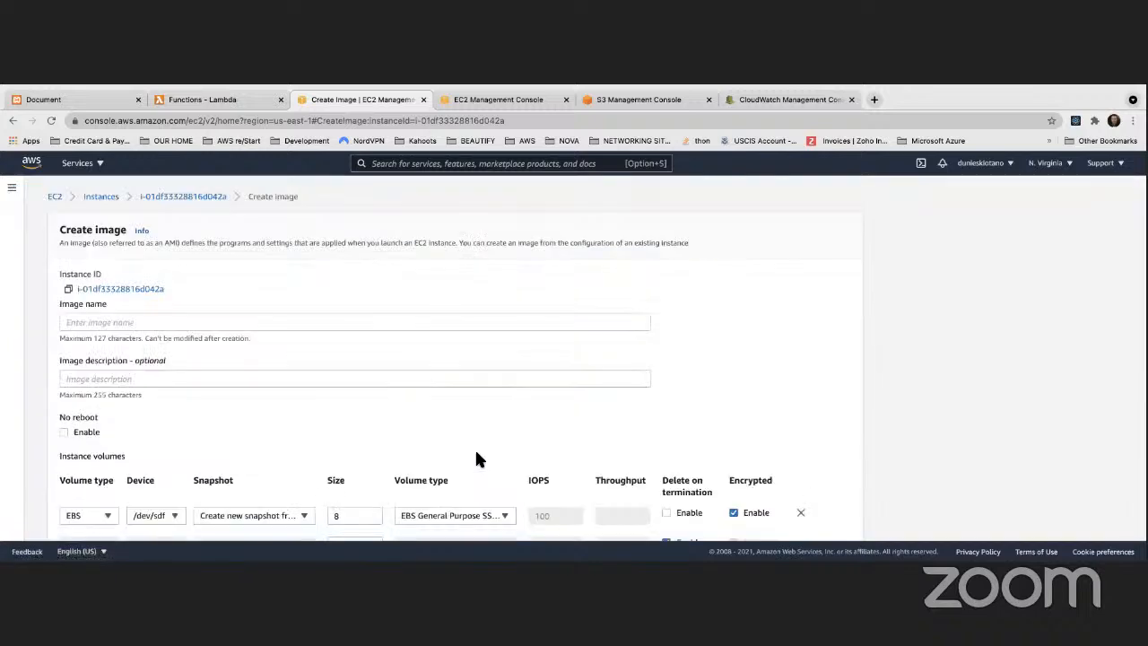
pyautogui.scroll(-1, 419, 434)
pyautogui.scroll(-2, 417, 434)
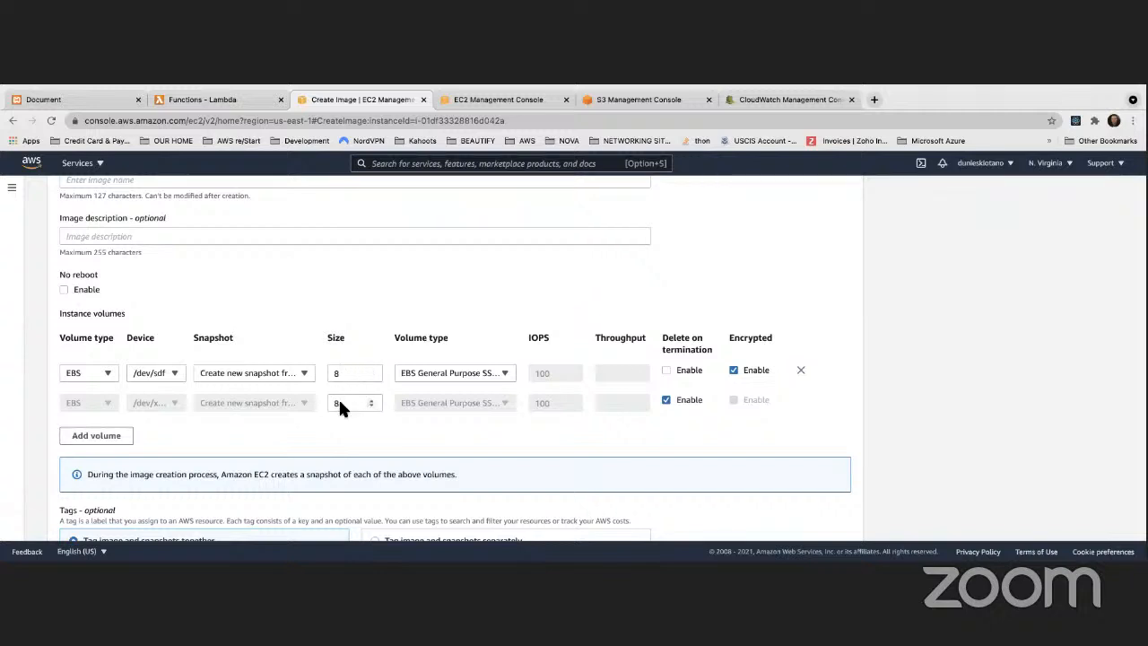
pyautogui.scroll(3, 334, 350)
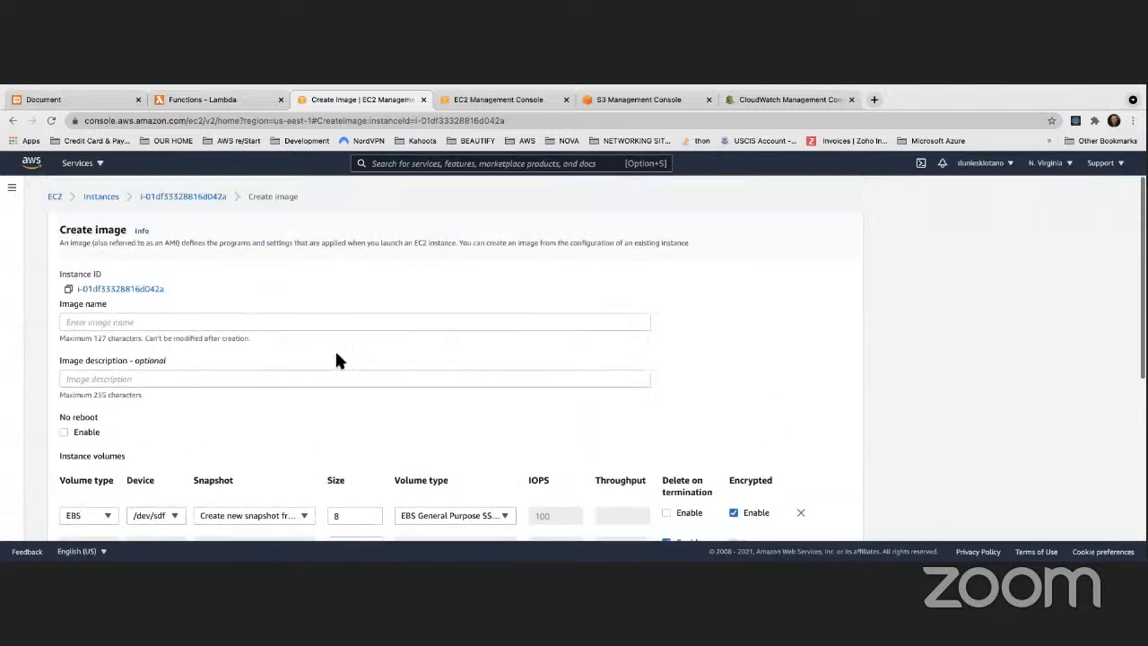
pyautogui.scroll(-2, 334, 349)
pyautogui.scroll(1, 333, 359)
# Step: Name the image MyAMI and create it from the running instance
pyautogui.click(167, 323)
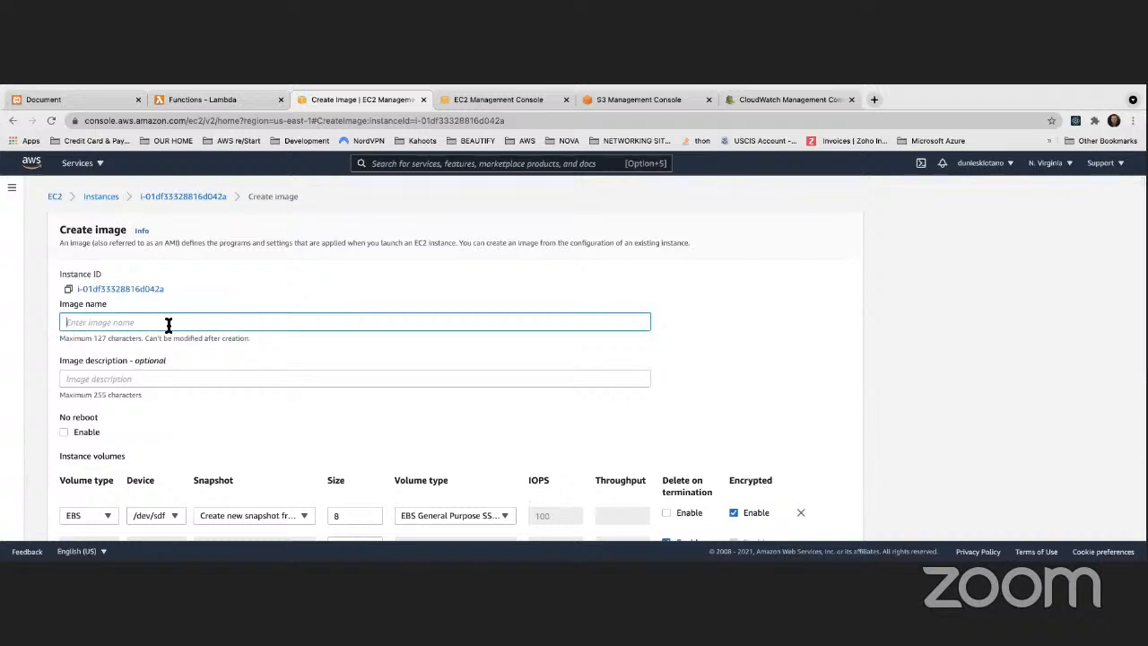
pyautogui.write('MyAMI')
pyautogui.scroll(-5, 170, 331)
pyautogui.click(846, 518)
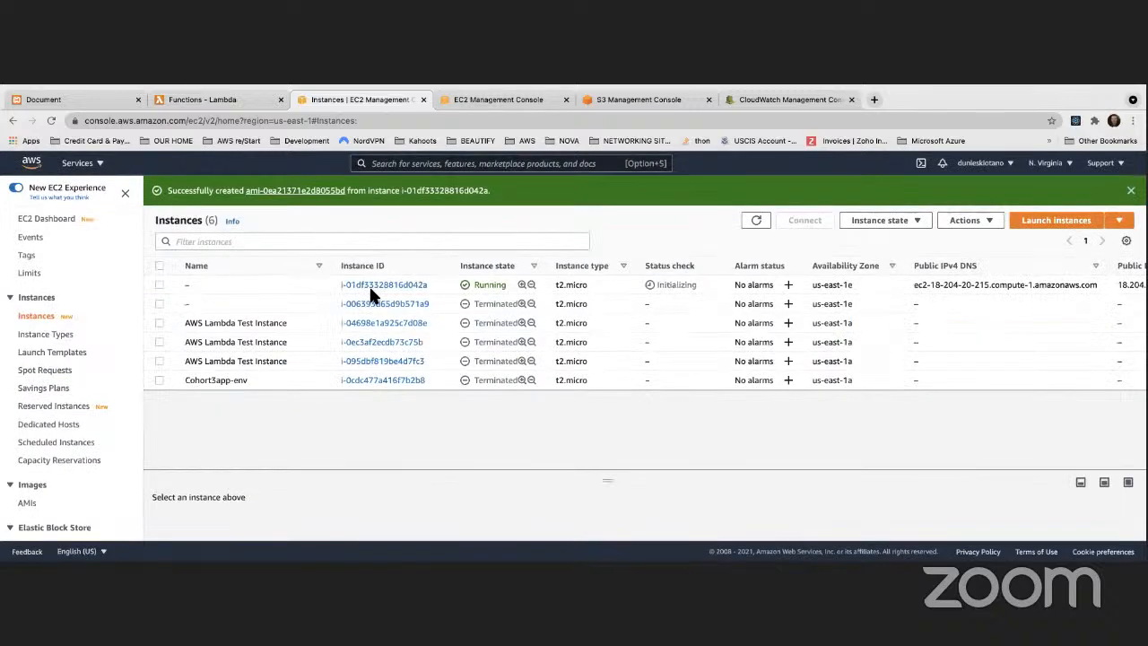
# Step: Open the list of owned AMIs, enlarge the details area, and view MyAMI's permissions and tags
pyautogui.scroll(-2, 48, 332)
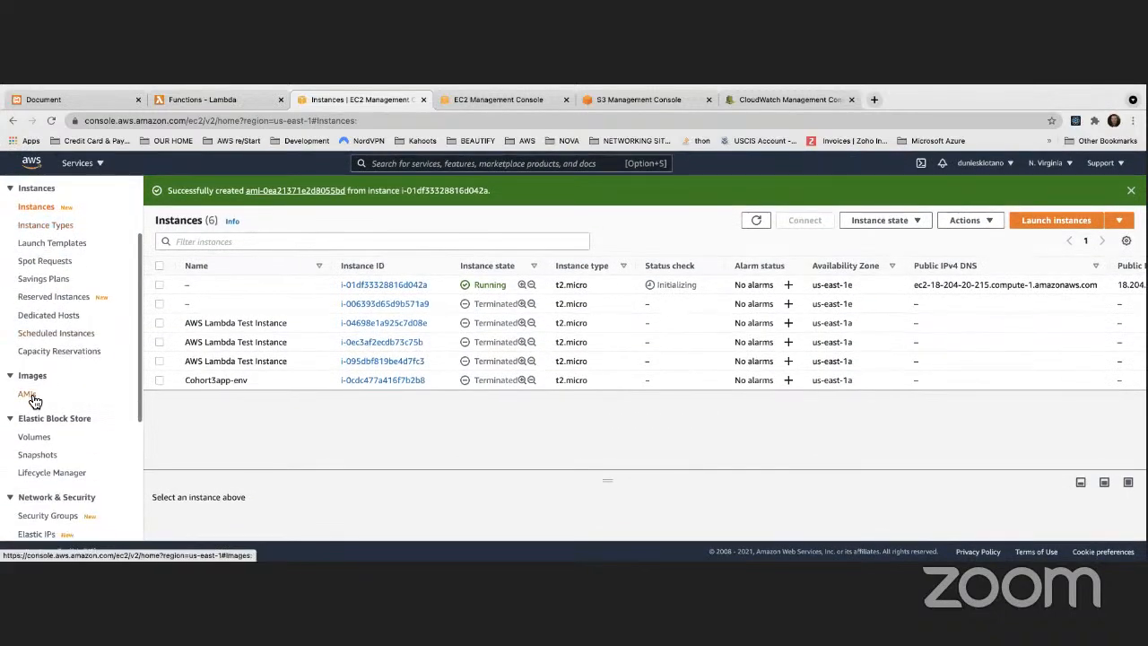
pyautogui.click(29, 395)
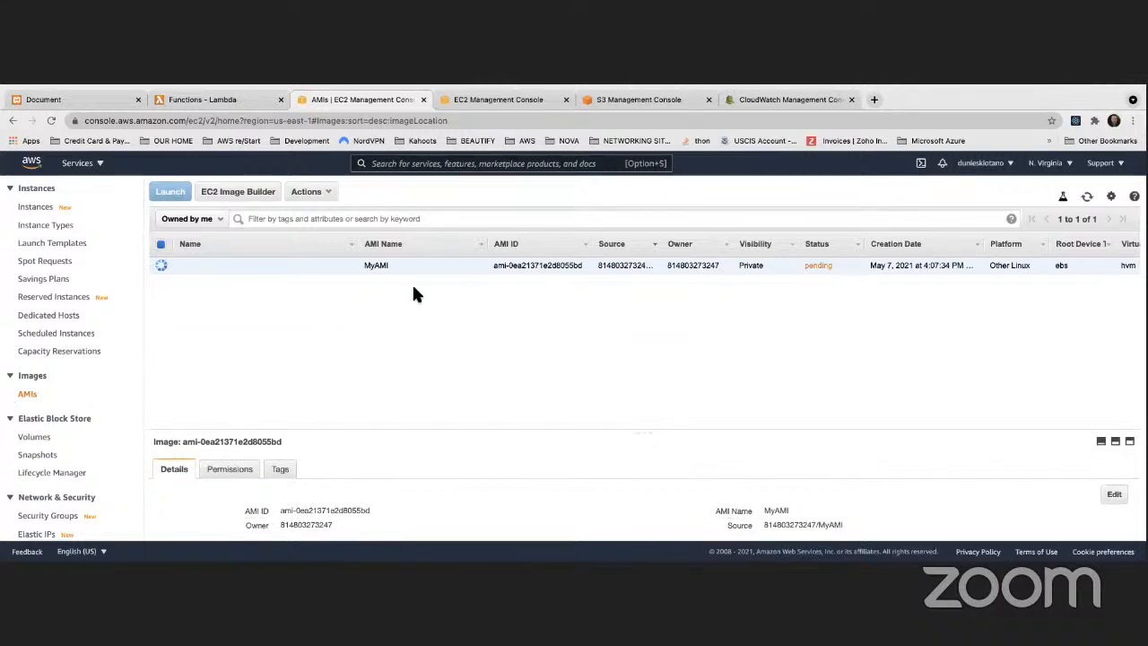
pyautogui.click(1087, 195)
pyautogui.moveTo(311, 430); pyautogui.dragTo(314, 307)
pyautogui.click(230, 343)
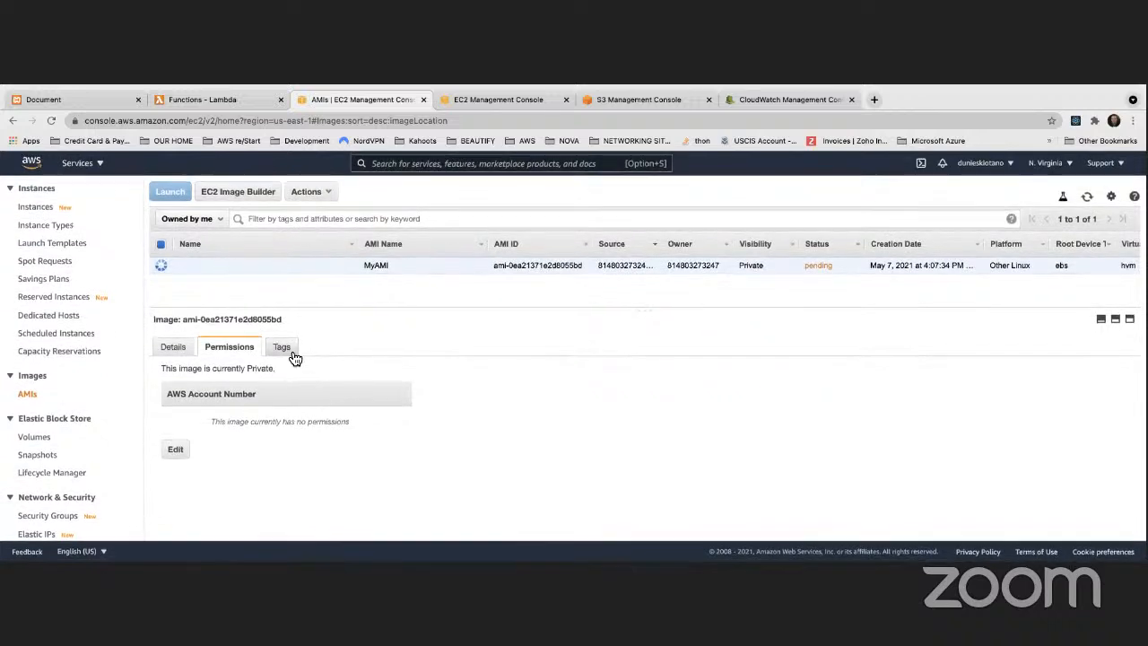
pyautogui.click(284, 346)
pyautogui.click(229, 349)
# Step: Try adding an account permission to MyAMI without an account number, and discard the permission changes
pyautogui.click(187, 444)
pyautogui.click(640, 393)
pyautogui.click(714, 399)
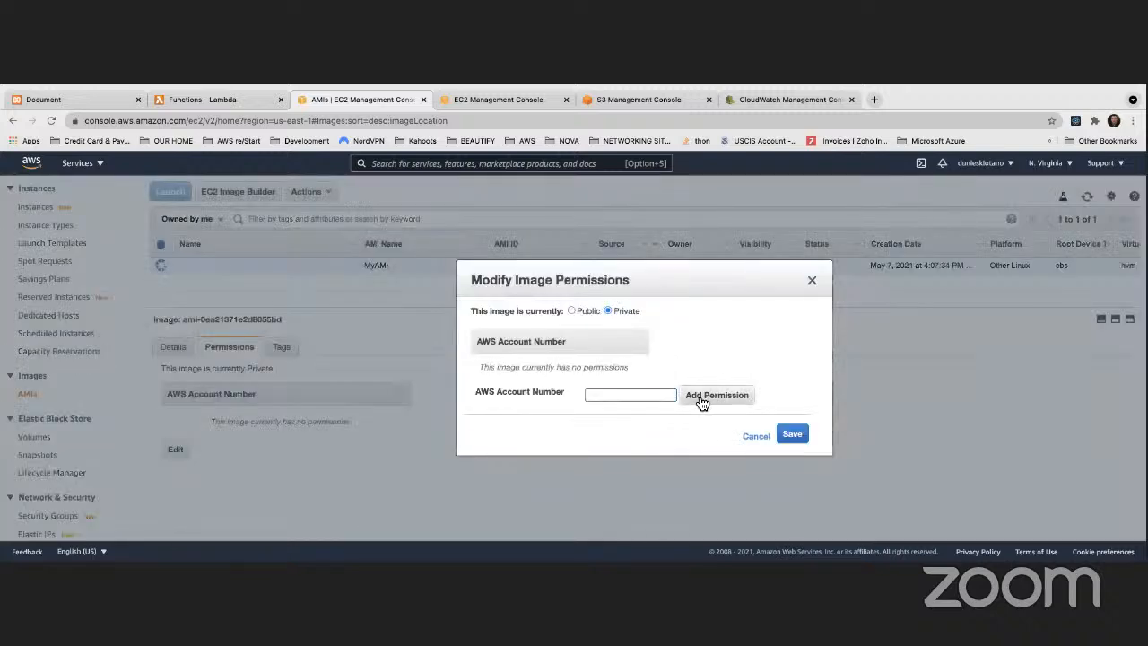
pyautogui.click(617, 399)
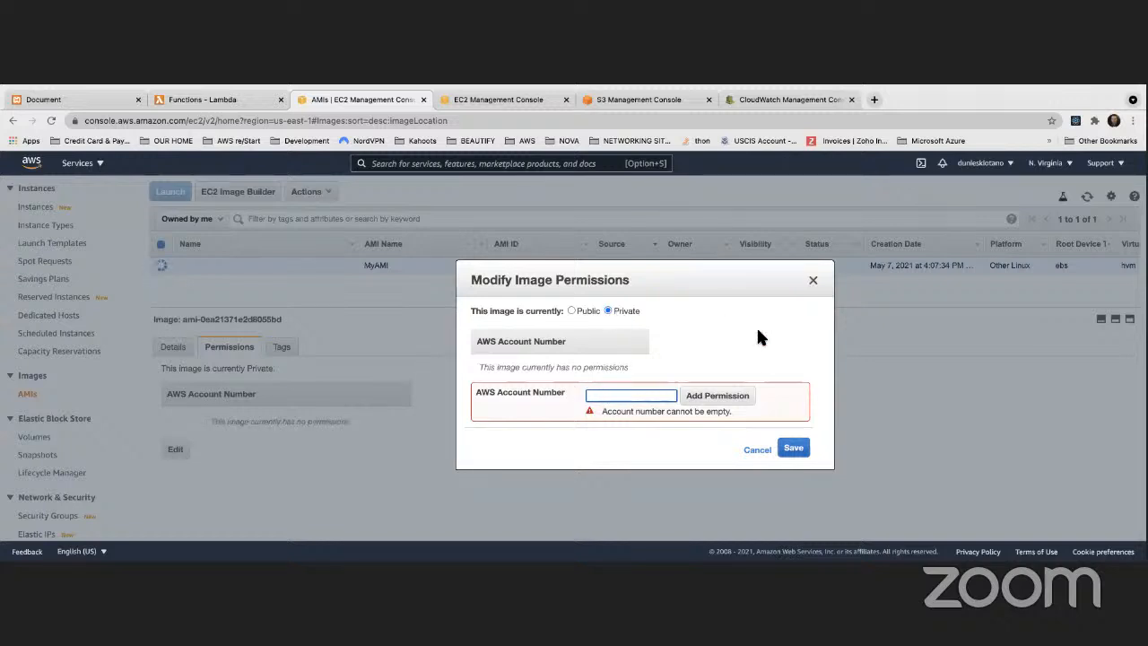
pyautogui.click(812, 280)
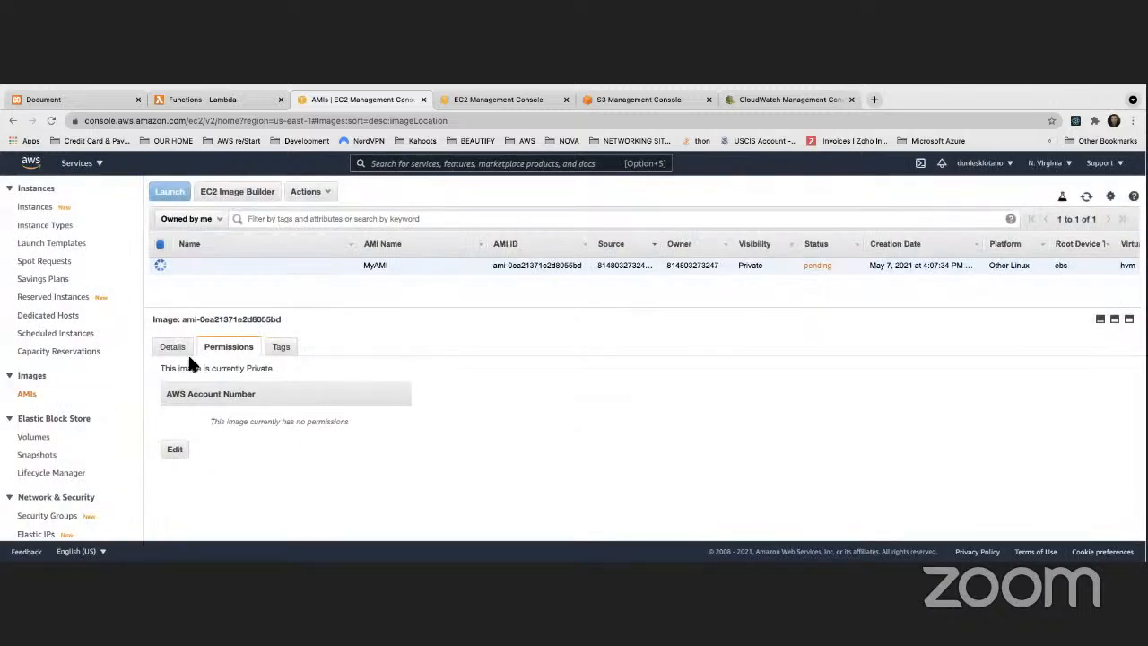
# Step: Refresh the AMI list repeatedly to follow MyAMI's creation status
pyautogui.click(1087, 196)
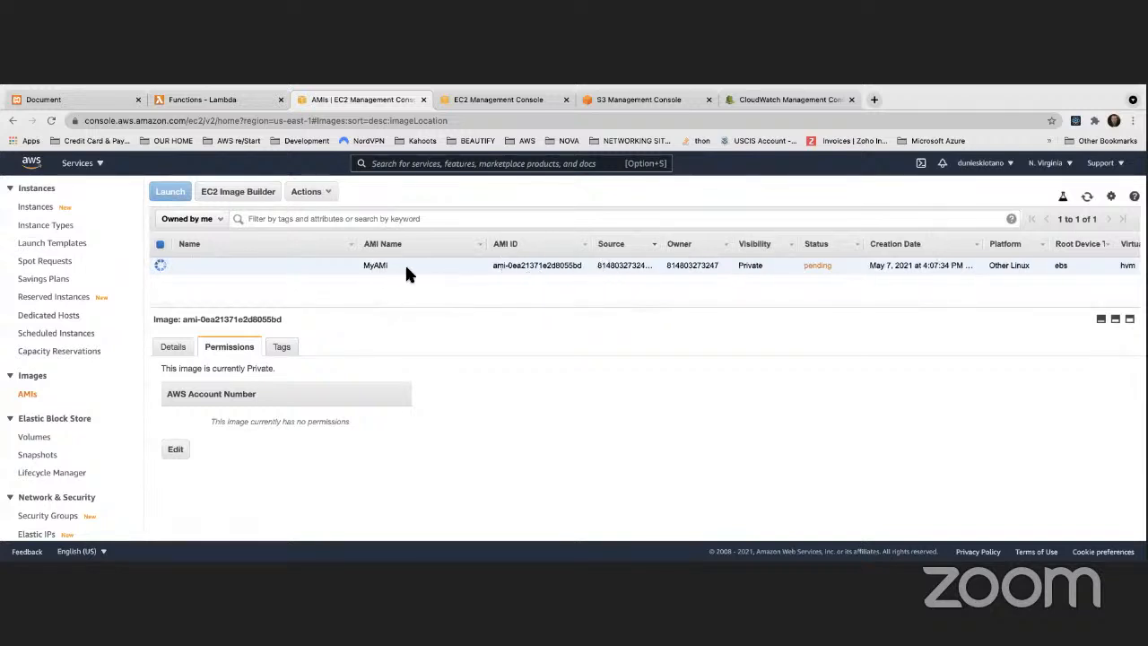
pyautogui.click(1086, 197)
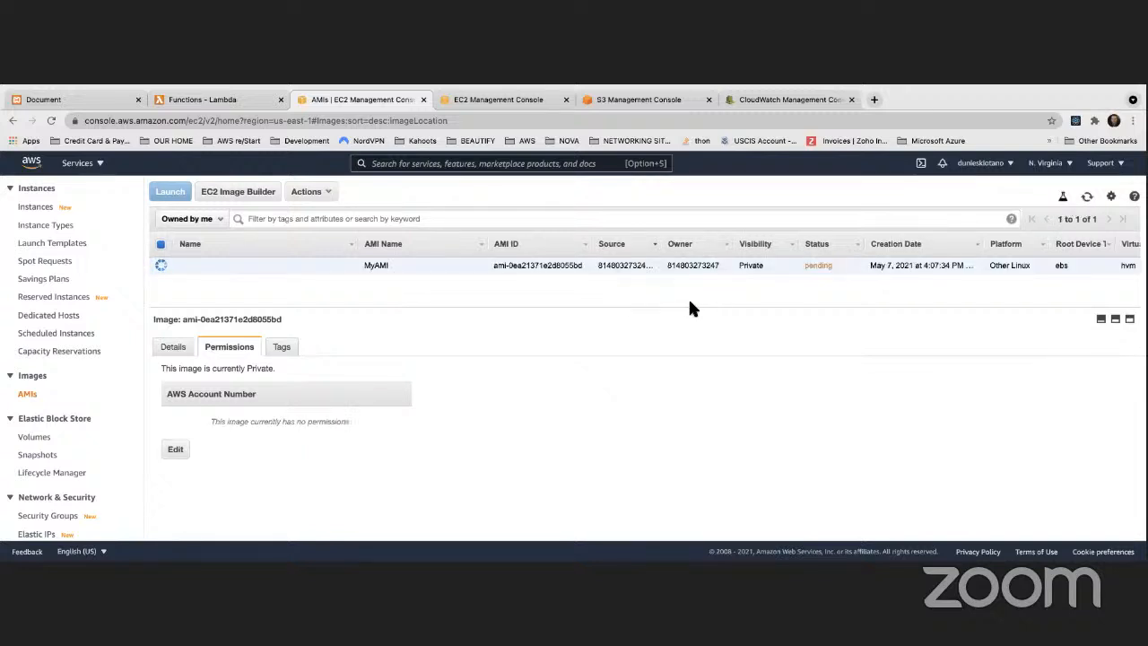
pyautogui.click(1087, 197)
pyautogui.click(1087, 196)
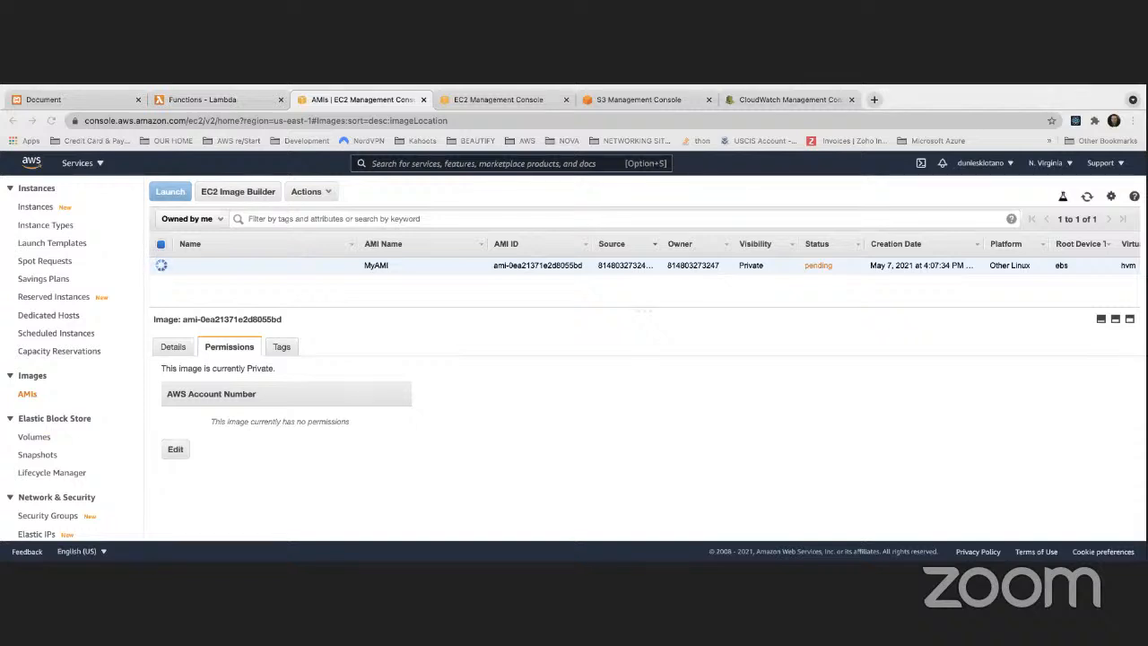
pyautogui.click(1085, 196)
pyautogui.click(1086, 197)
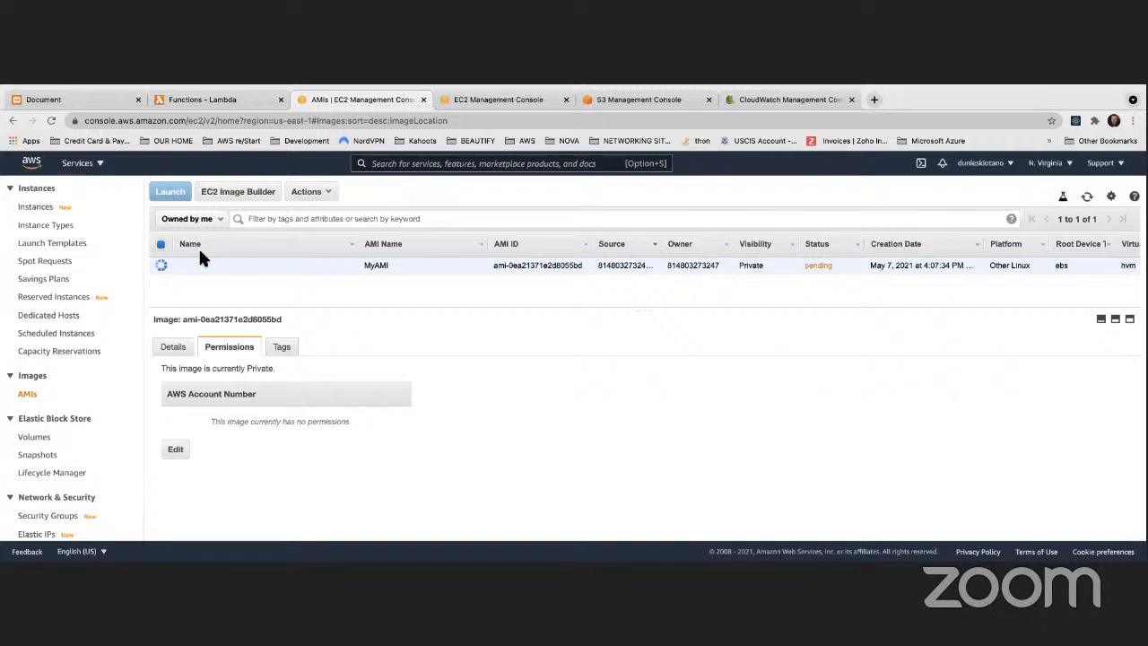
pyautogui.press('super+Tab')
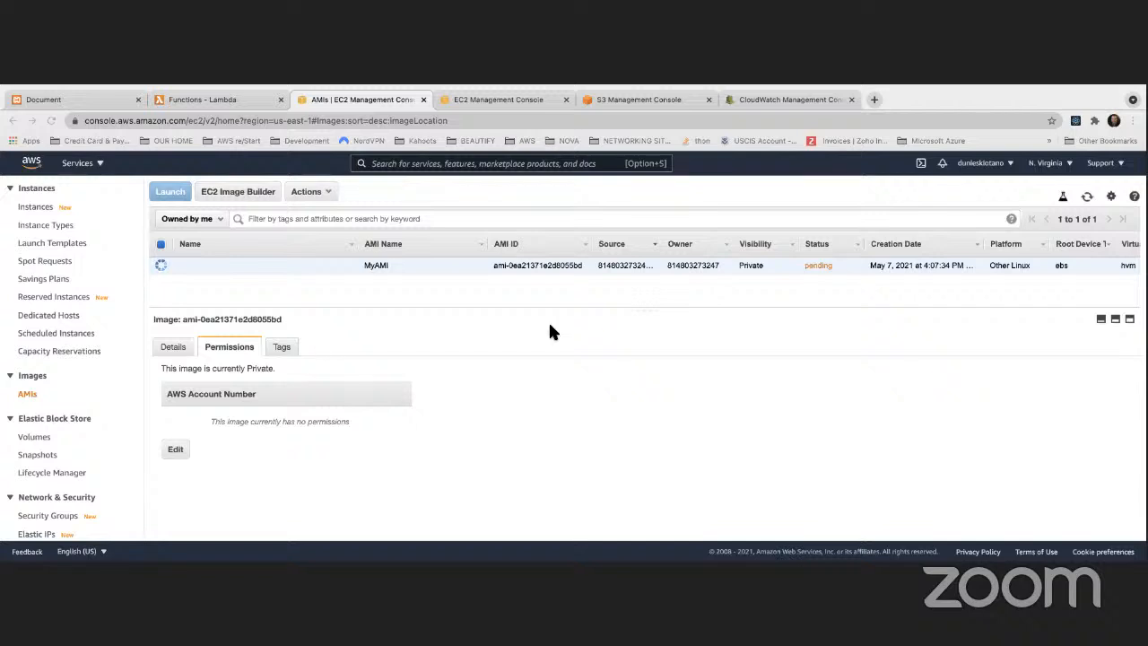
pyautogui.click(1088, 197)
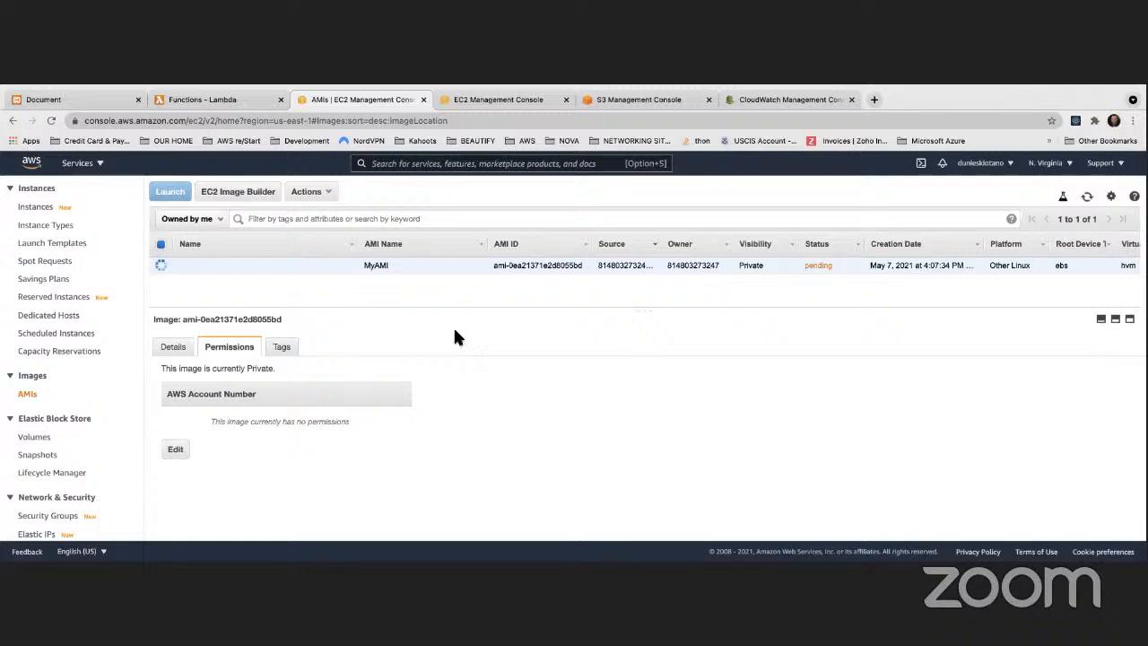
pyautogui.click(1088, 198)
# Step: Check MyAMI's status on the enlarged page, restore the page to its actual size, and refresh the image list again
pyautogui.press('super+equal')
pyautogui.click(1129, 211)
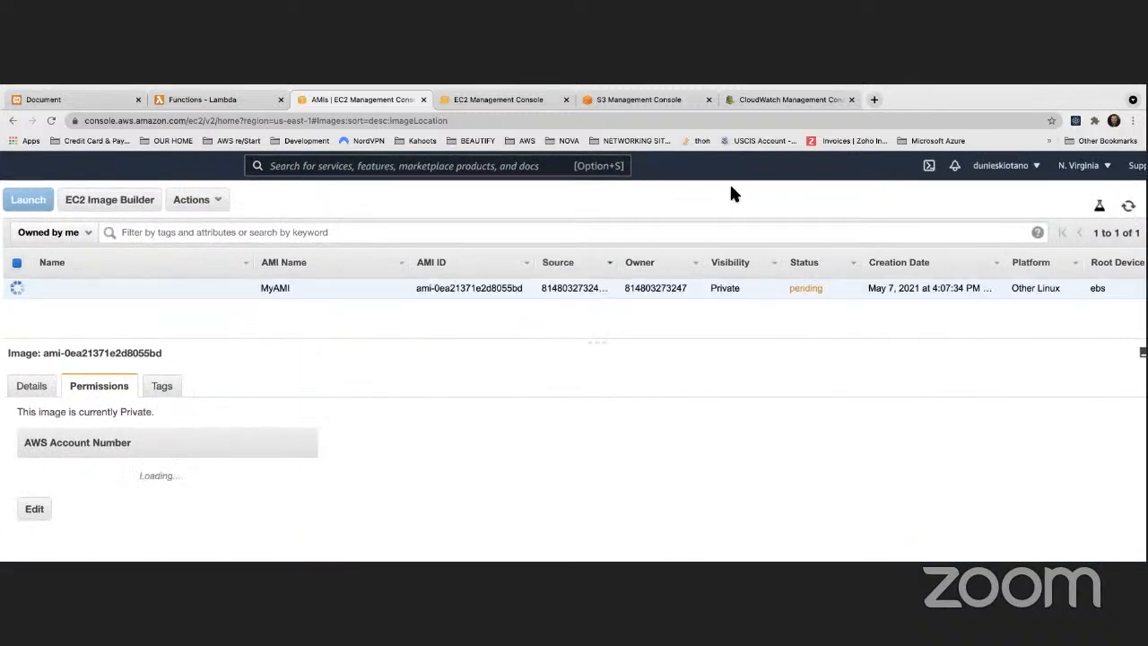
pyautogui.moveTo(84, 89)
pyautogui.click(136, 92)
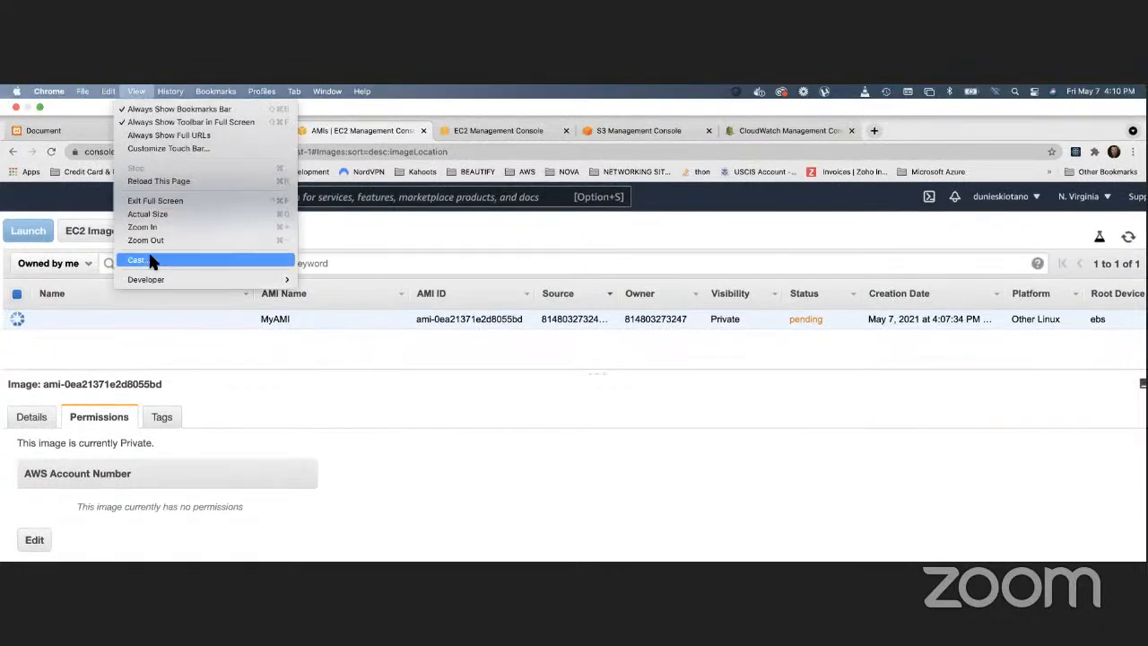
pyautogui.click(149, 215)
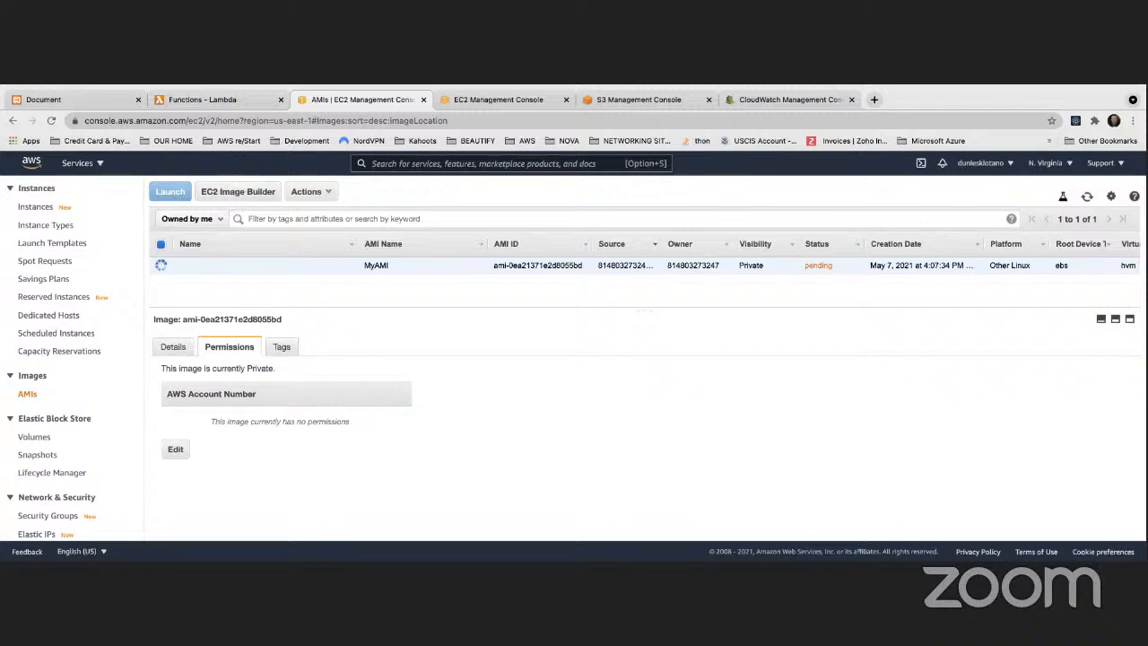
pyautogui.click(1086, 197)
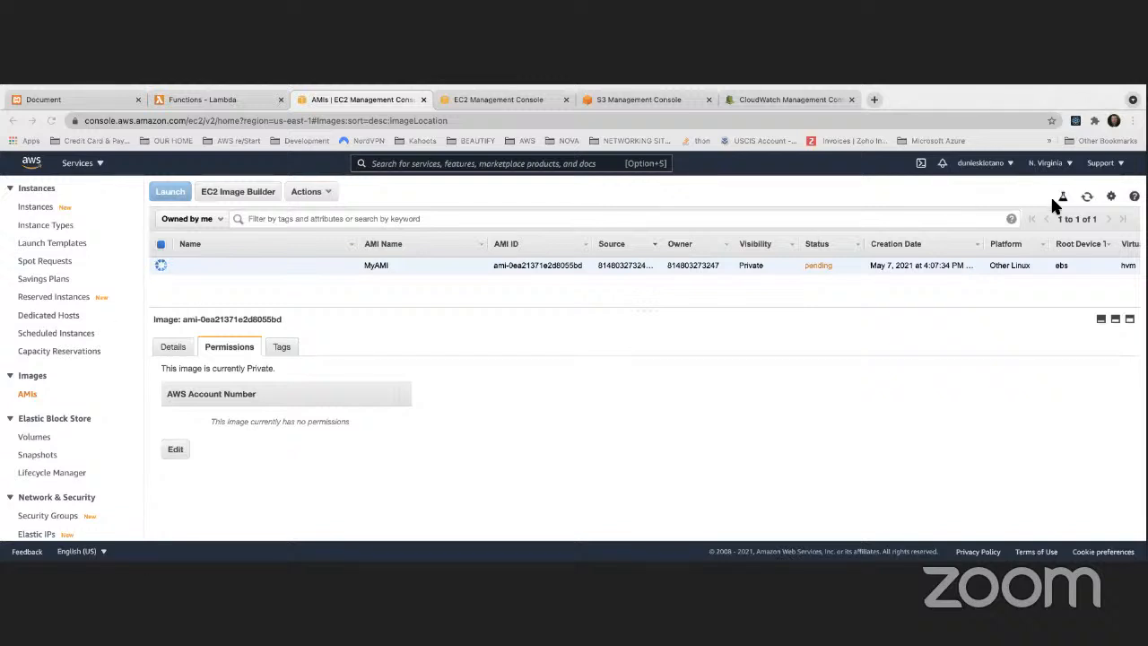
pyautogui.click(1086, 197)
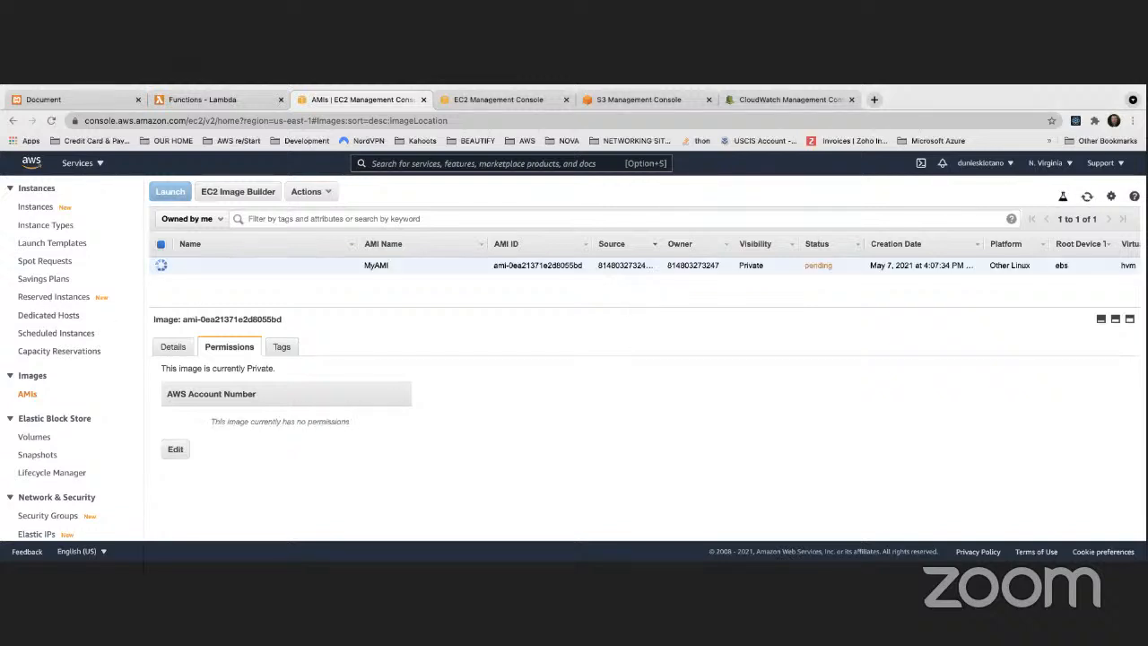